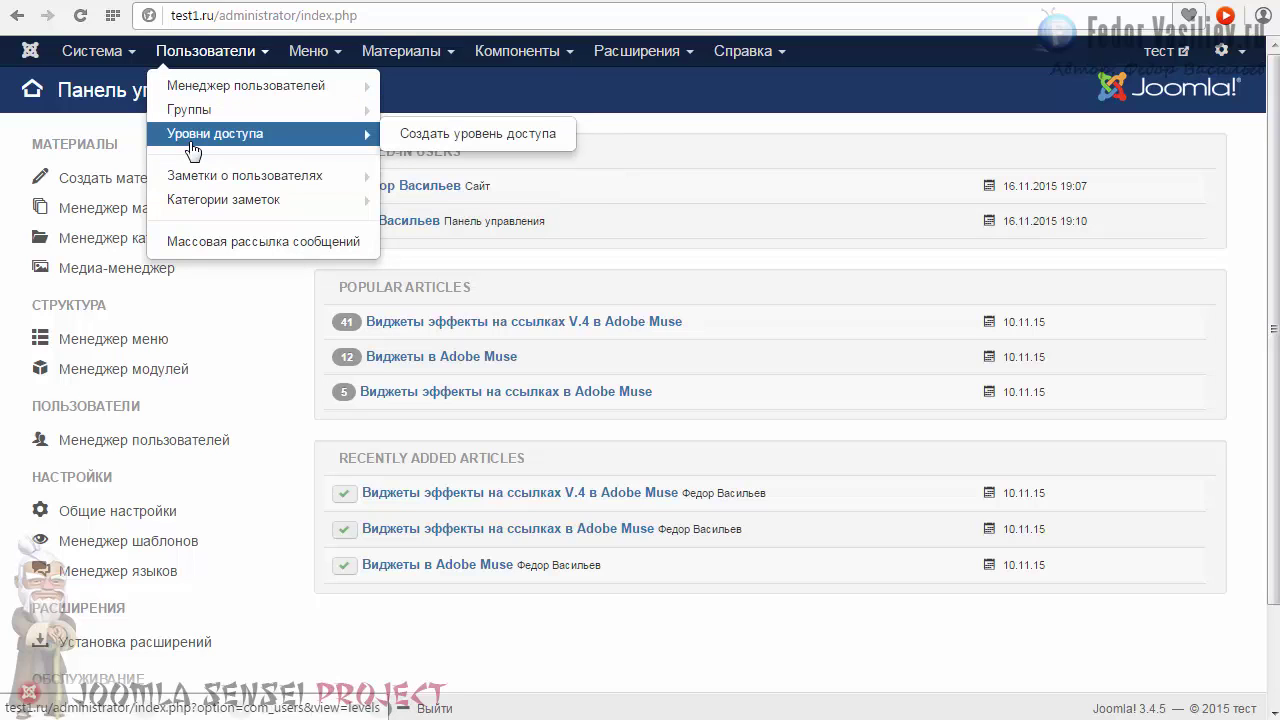
# Open the User Manager from the Users menu, which leads to the administrator login page.
pyautogui.moveTo(185, 117)
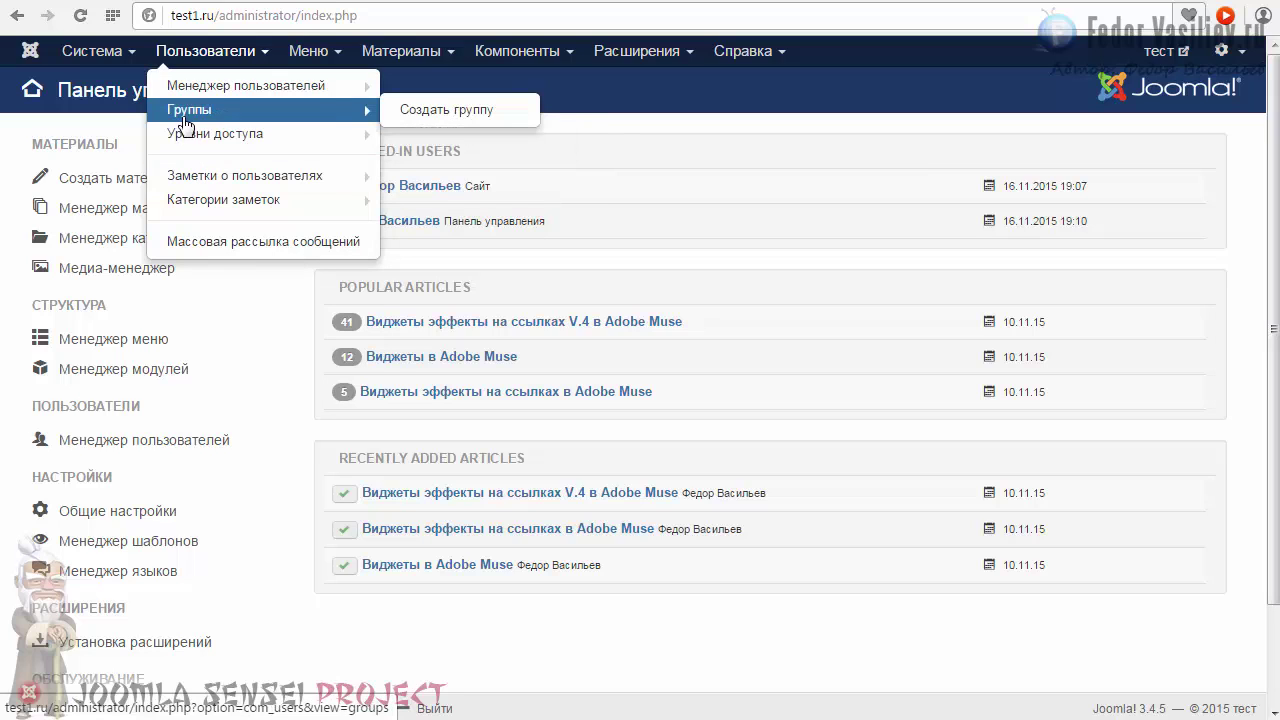
pyautogui.moveTo(191, 92)
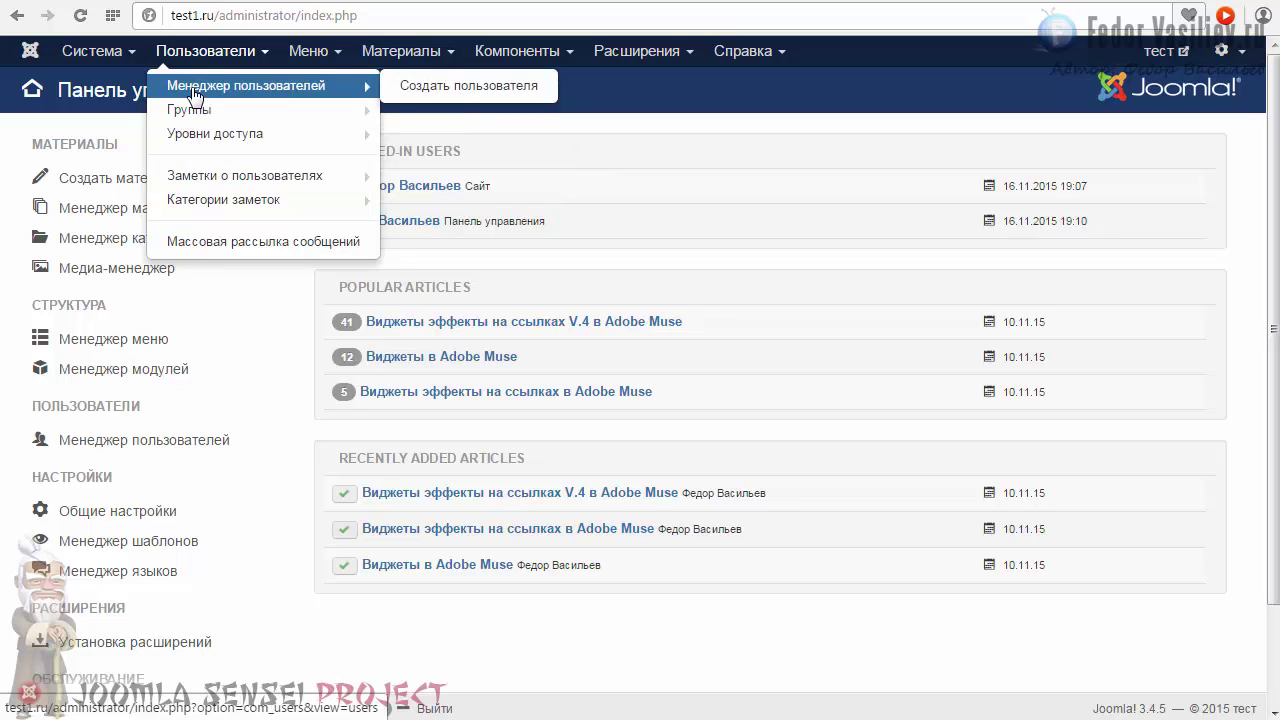
pyautogui.click(191, 88)
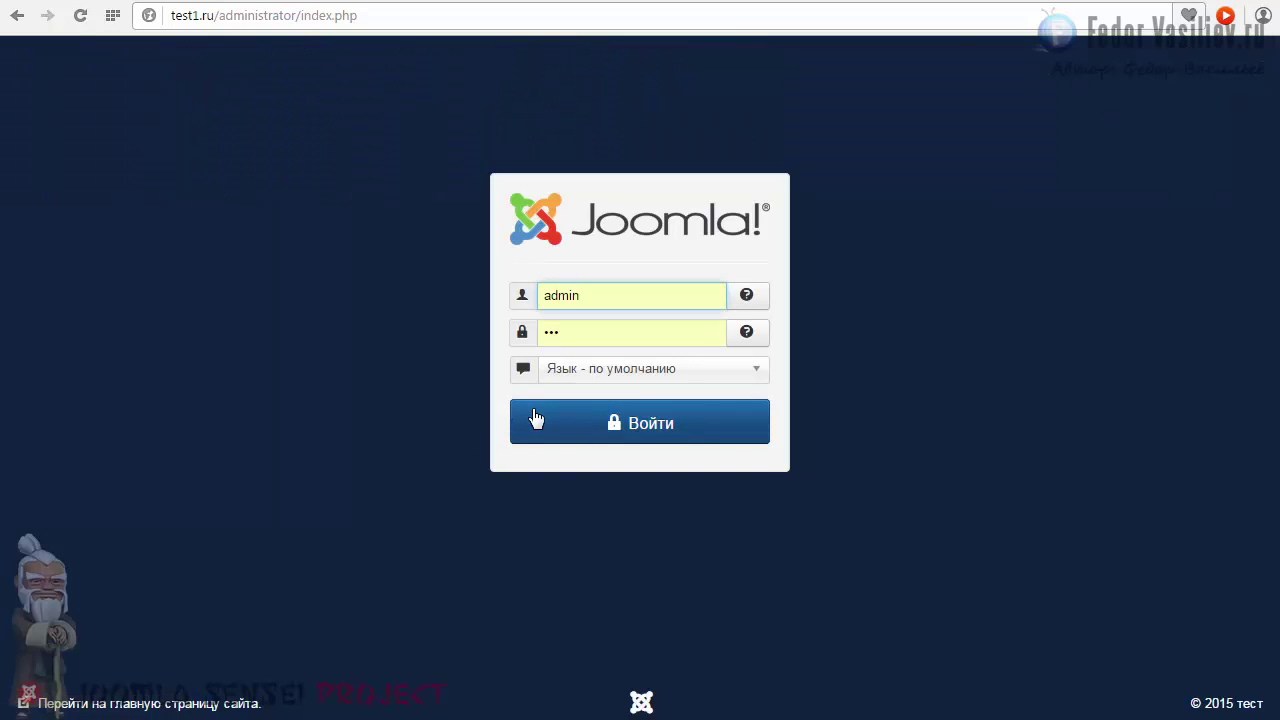
# Log in to the administrator panel and look over the site's public front page.
pyautogui.click(560, 420)
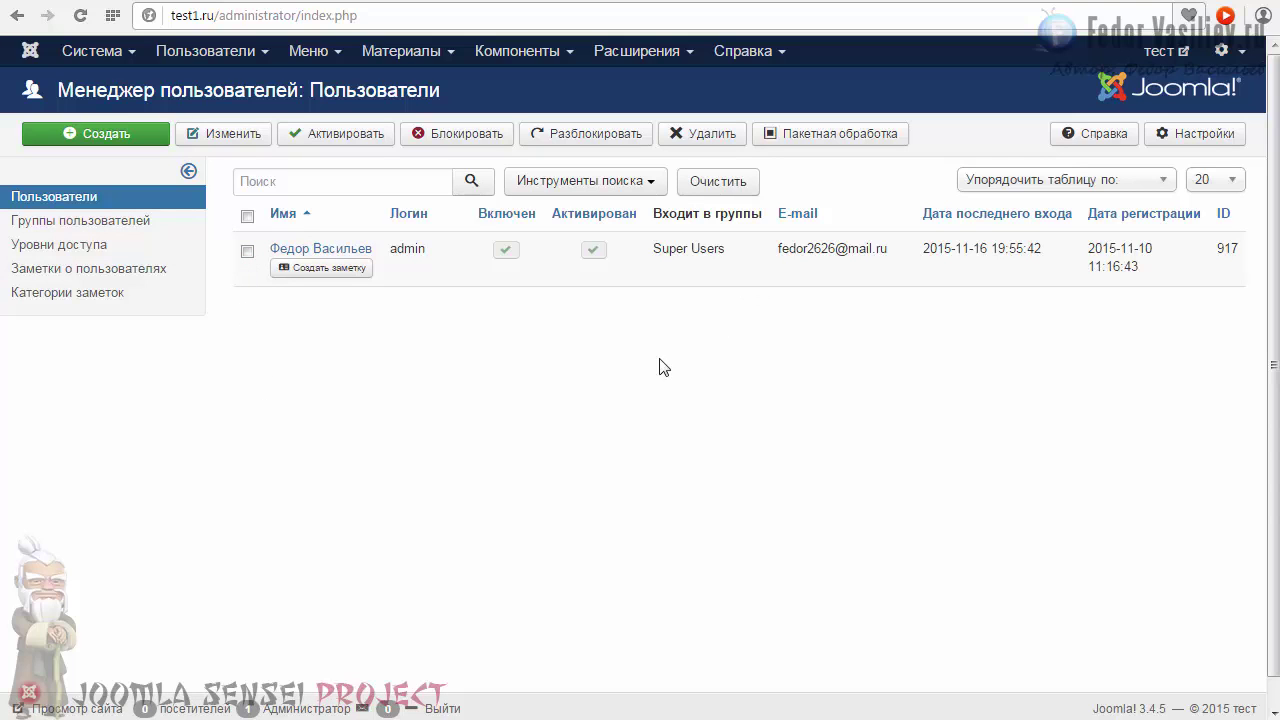
pyautogui.click(985, 2)
pyautogui.scroll(-2, 1000, 260)
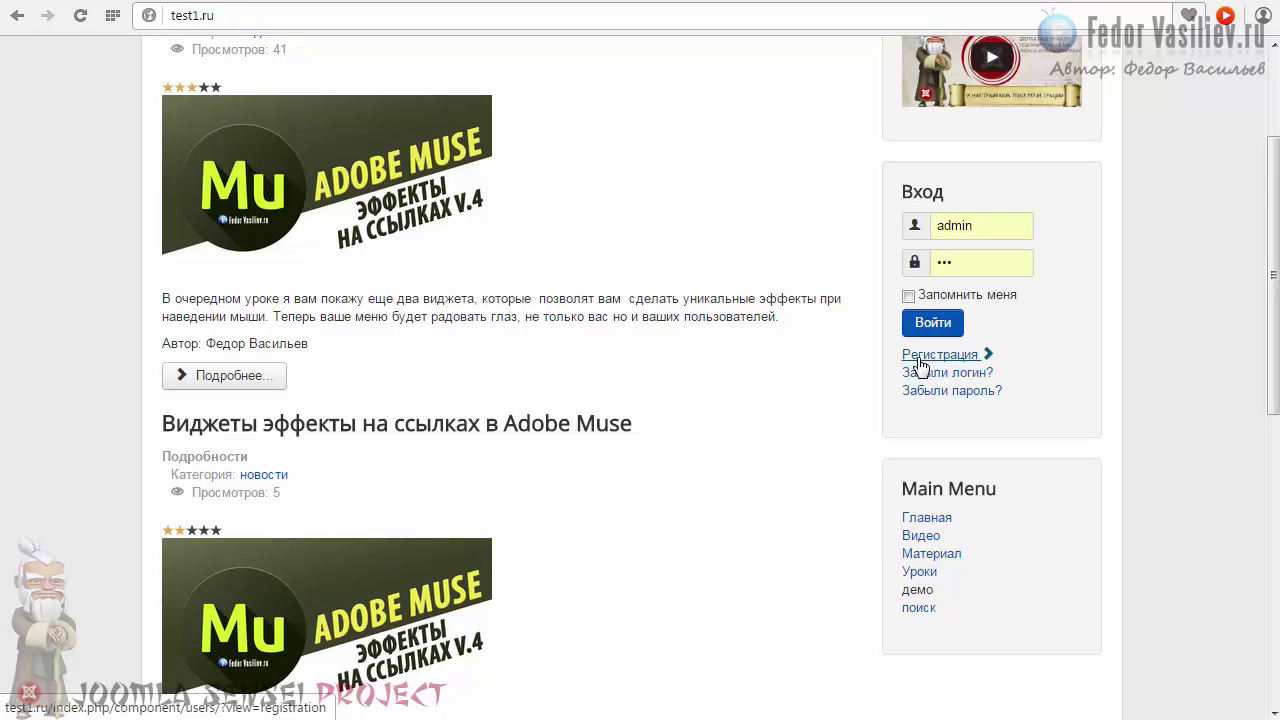
pyautogui.scroll(2, 808, 300)
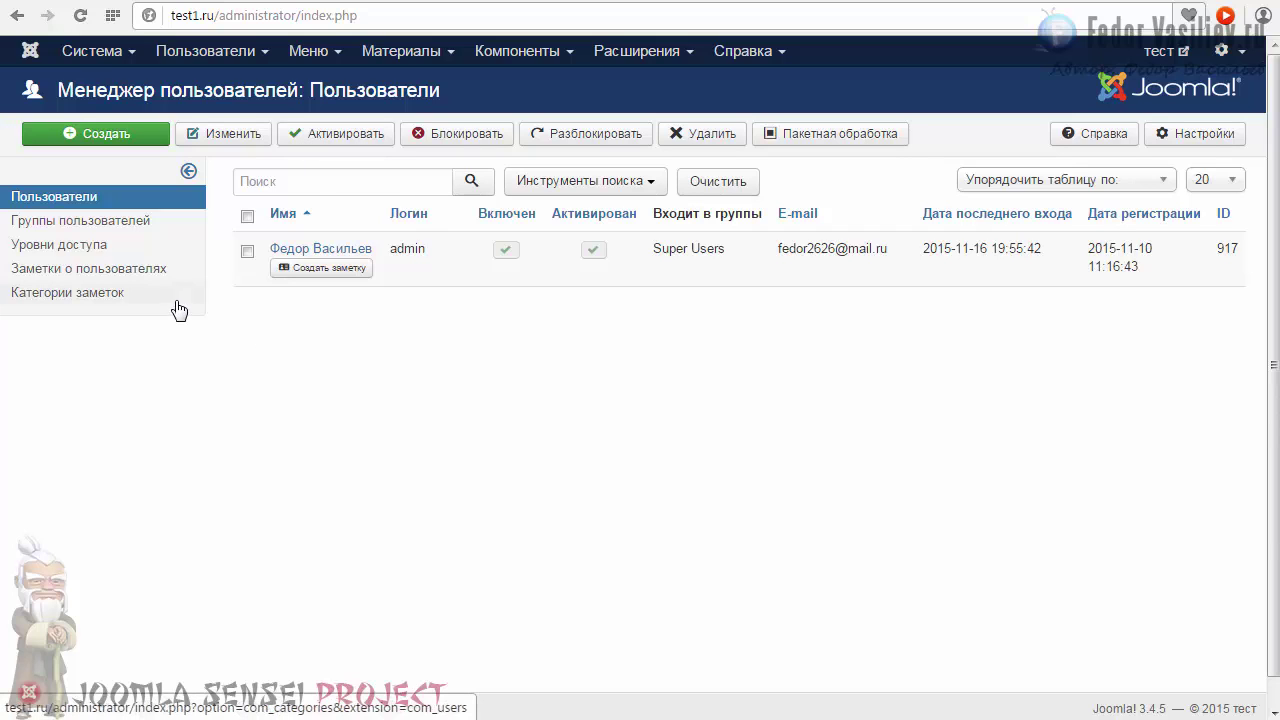
# Start a new user, entering the user's name and the login test.
pyautogui.click(110, 137)
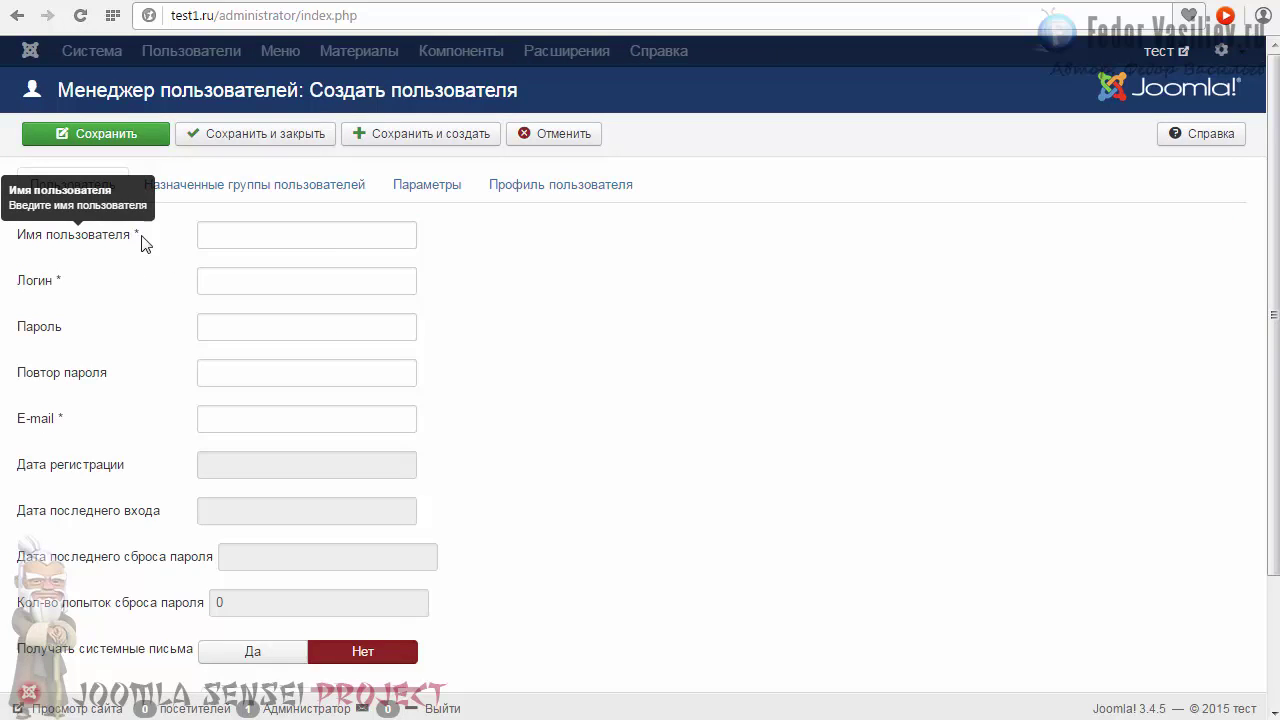
pyautogui.click(227, 232)
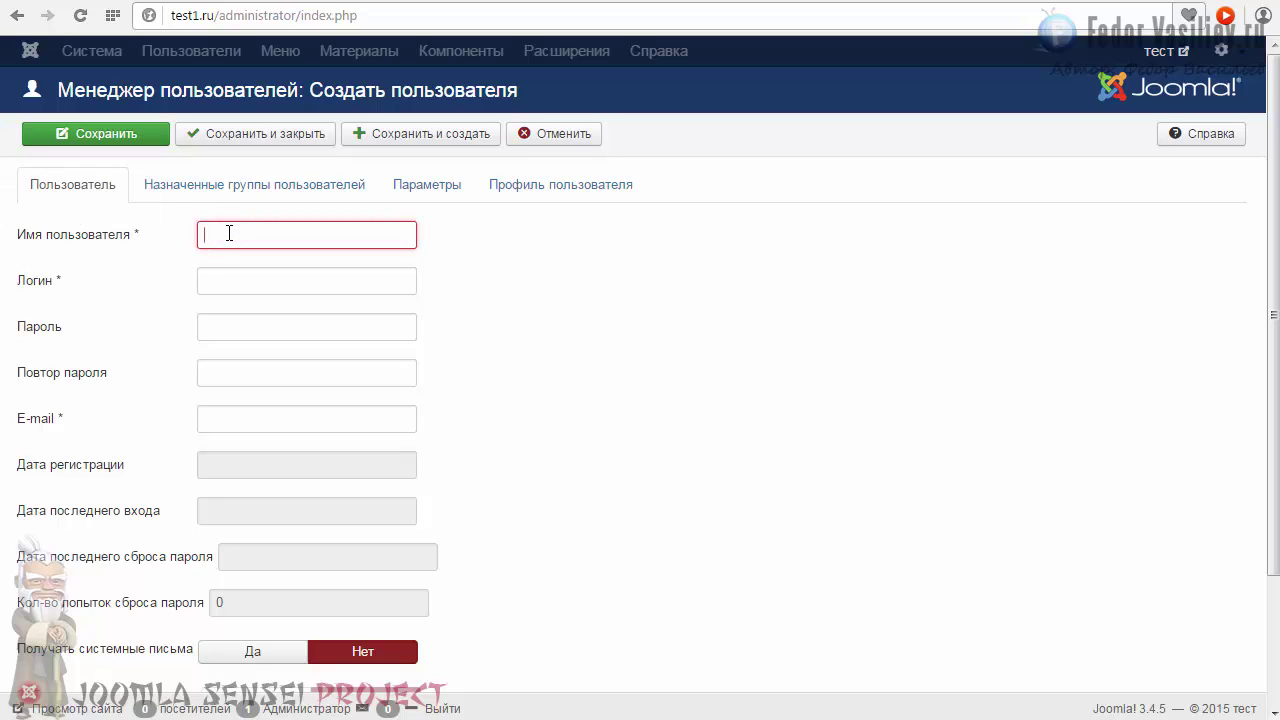
pyautogui.write('олег')
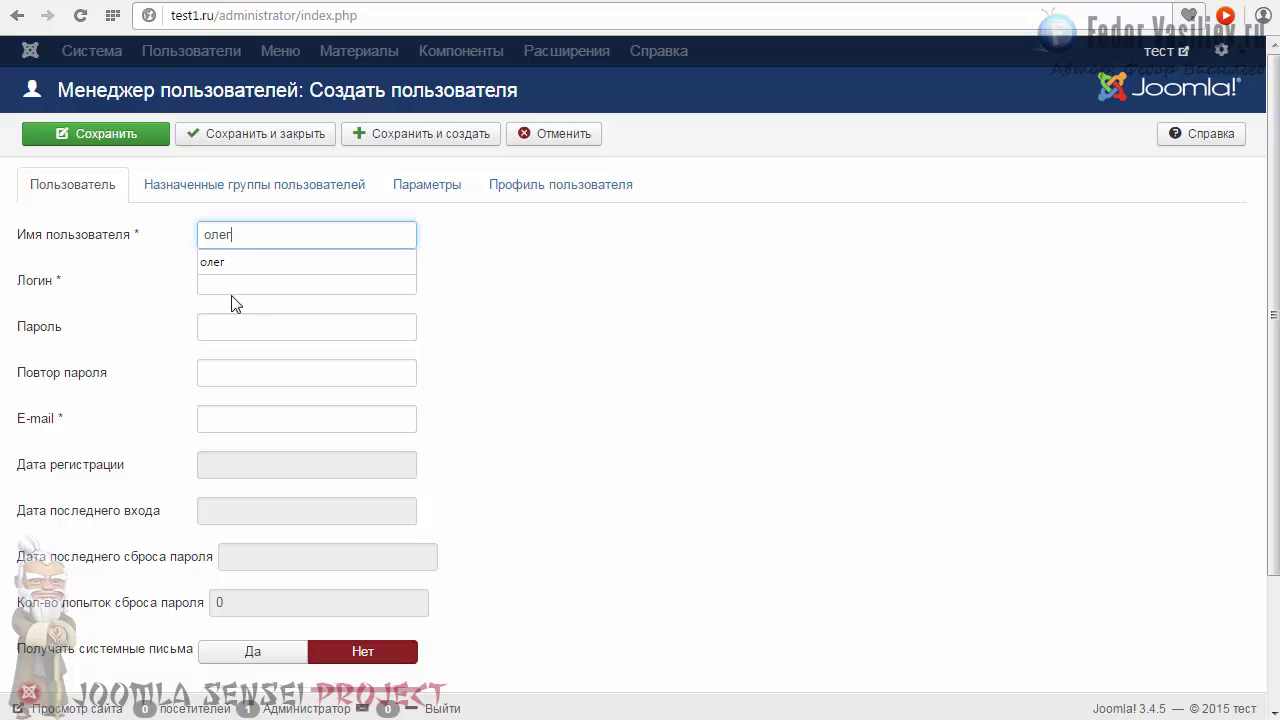
pyautogui.click(231, 290)
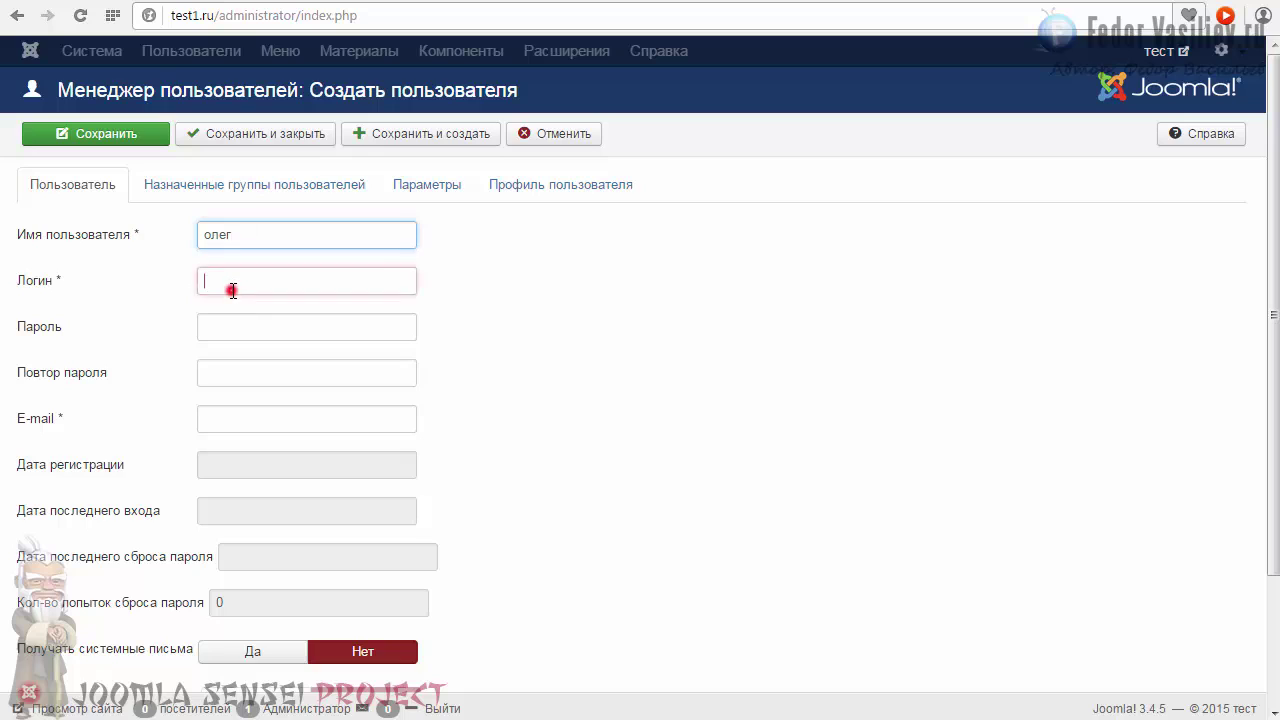
pyautogui.click(230, 288)
pyautogui.click(229, 300)
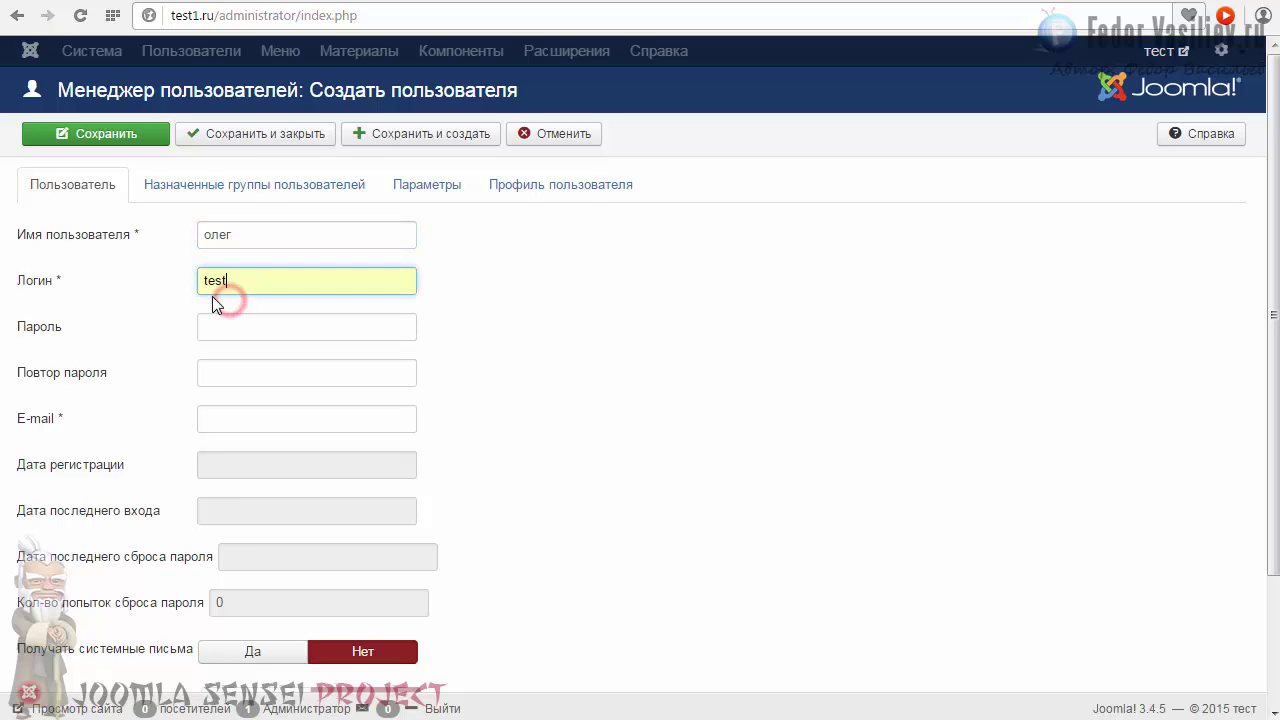
# Enter the account password and repeat it in the confirmation field.
pyautogui.click(229, 322)
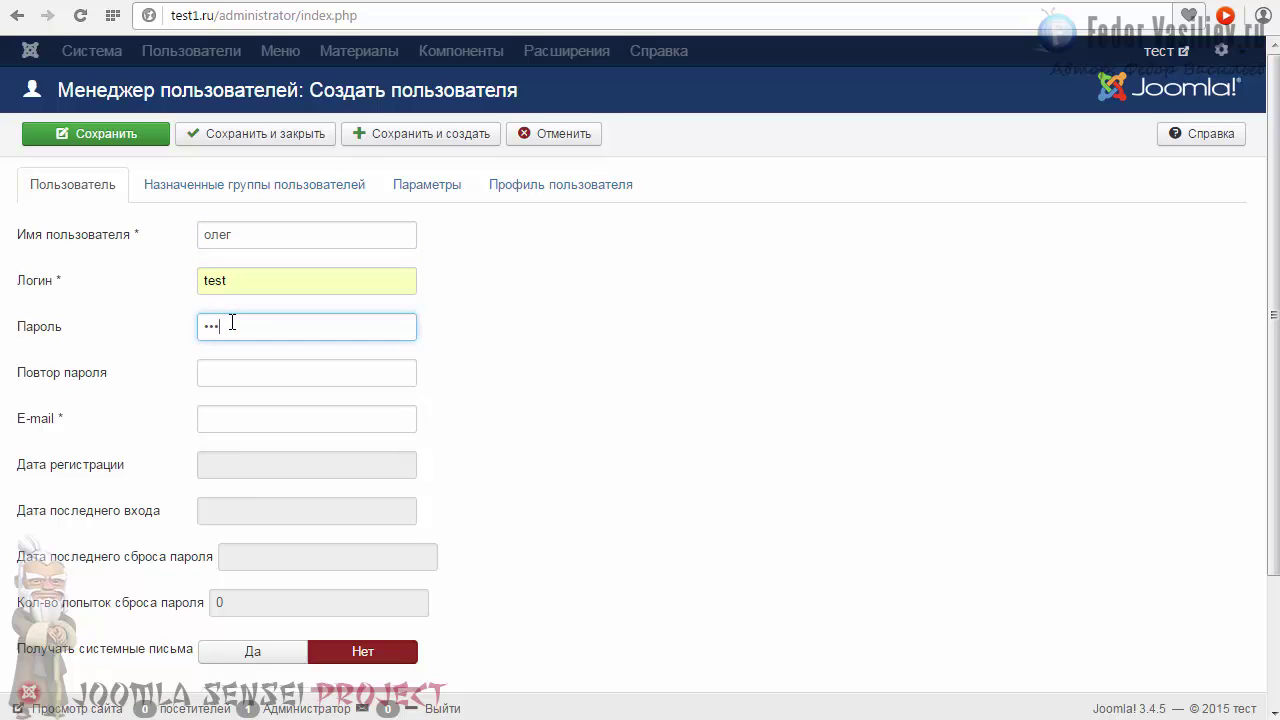
pyautogui.click(235, 361)
pyautogui.write('1')
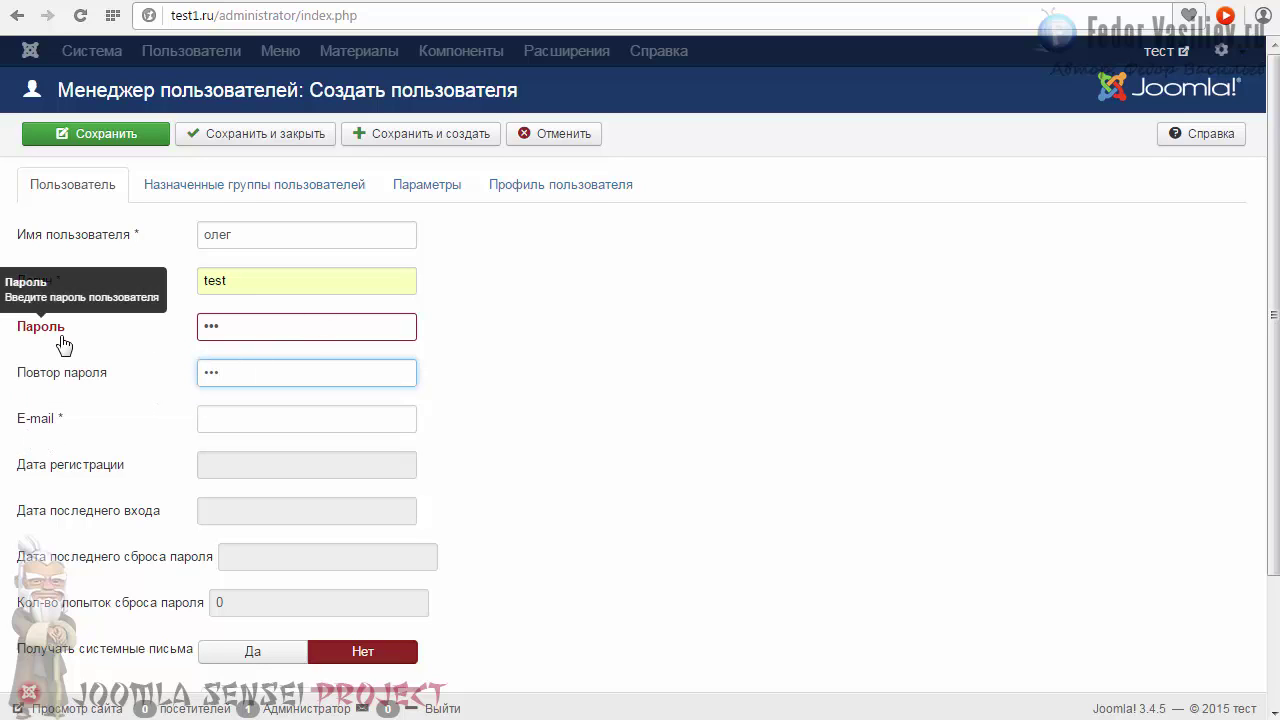
pyautogui.click(246, 326)
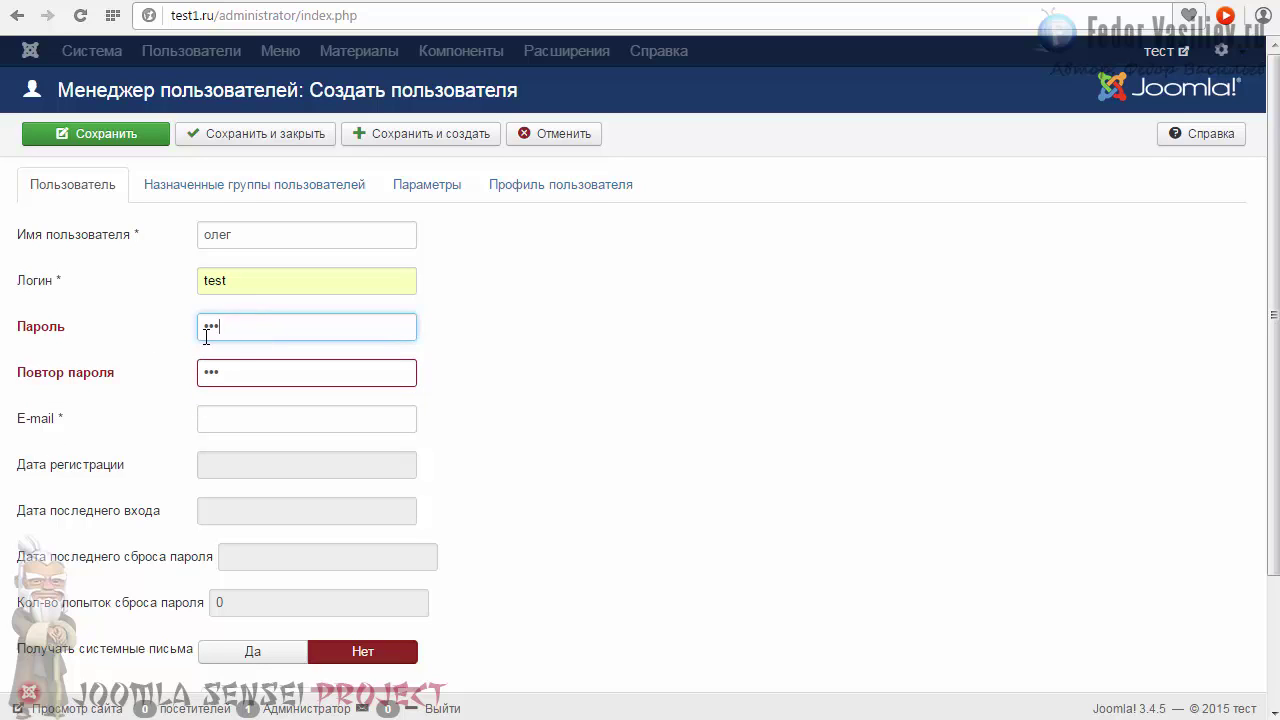
pyautogui.click(143, 326)
pyautogui.click(241, 333)
pyautogui.doubleClick(230, 368)
pyautogui.click(236, 330)
pyautogui.click(240, 324)
pyautogui.click(250, 367)
pyautogui.write('t')
pyautogui.click(282, 327)
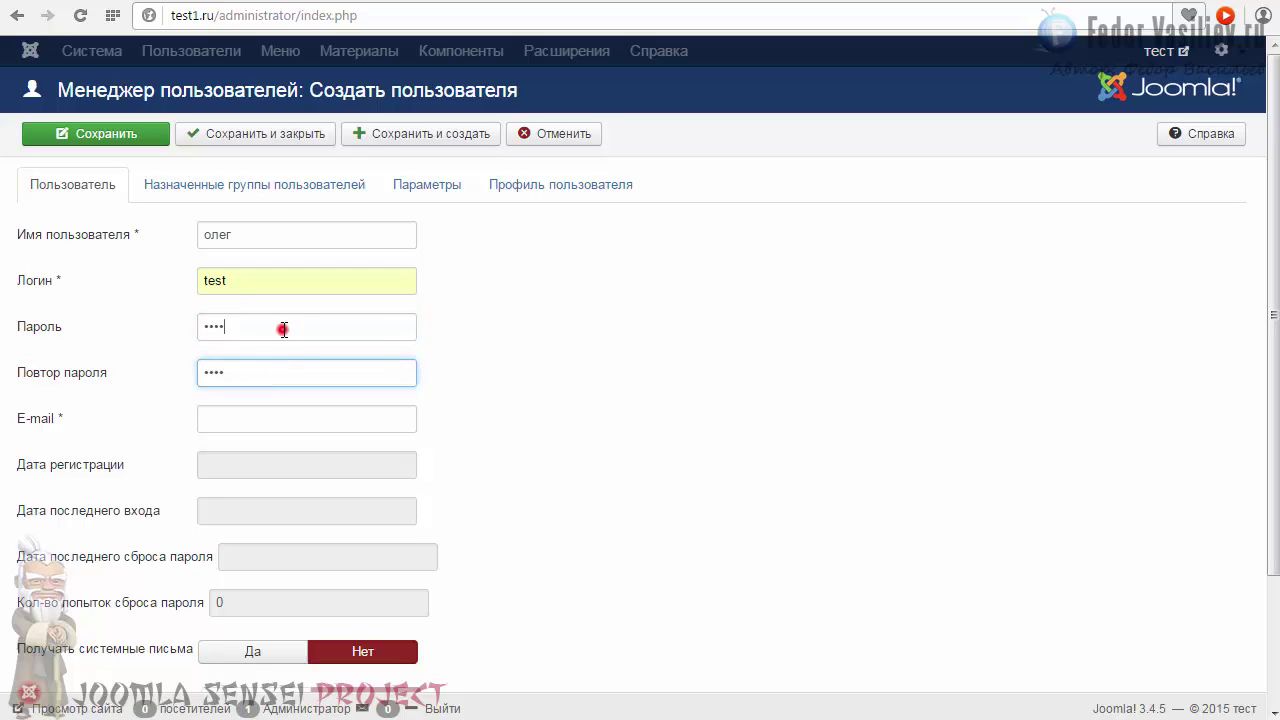
pyautogui.click(273, 370)
pyautogui.click(246, 328)
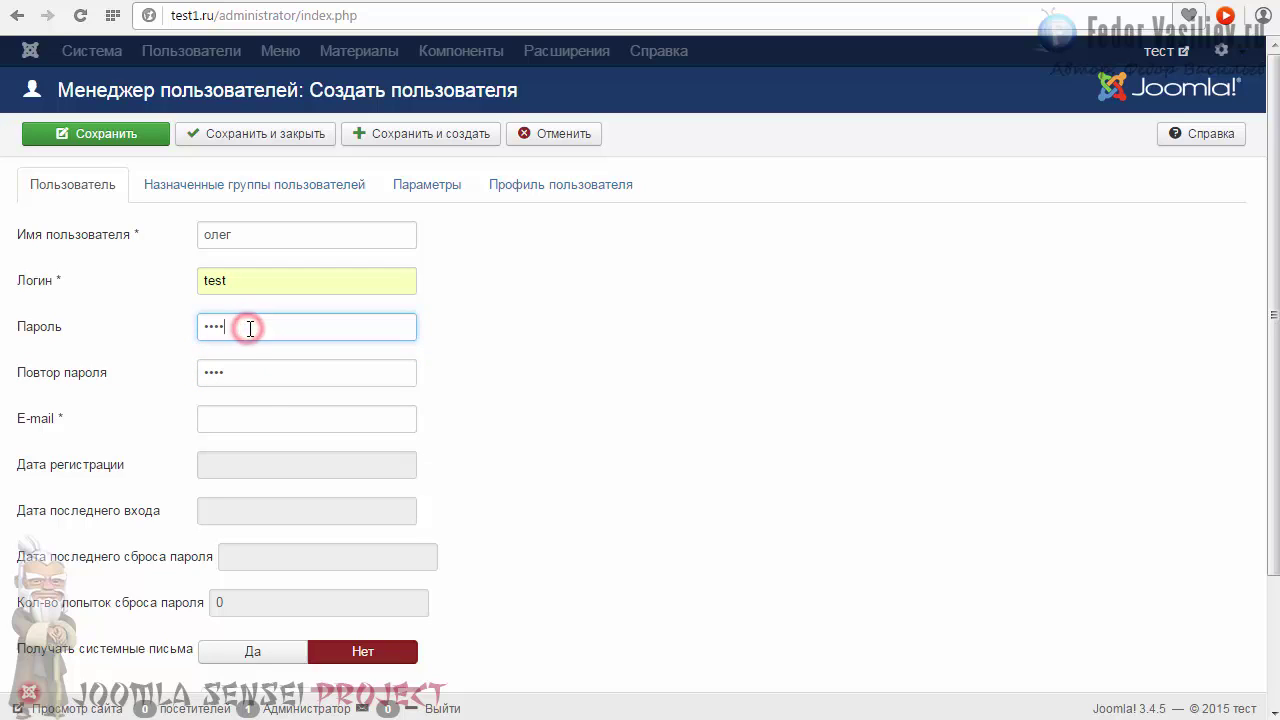
pyautogui.click(251, 373)
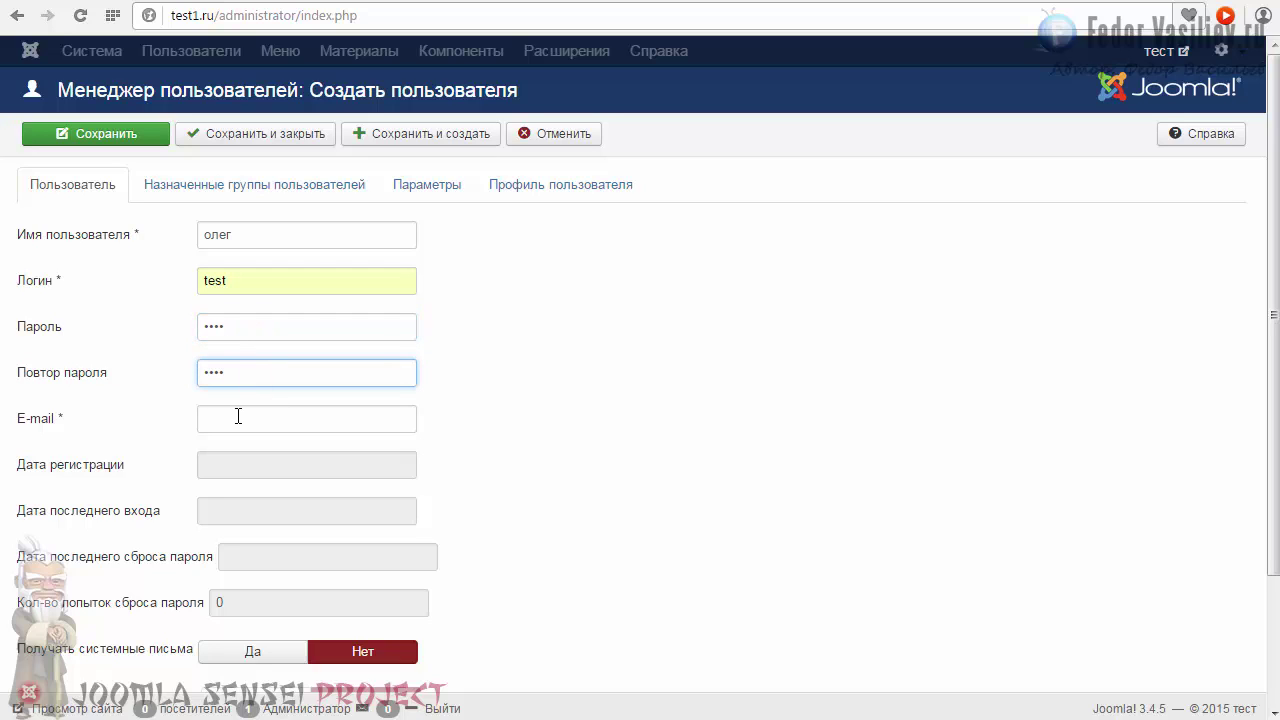
# Fill in the user's e-mail address and set Receive system e-mails to Yes.
pyautogui.click(238, 416)
pyautogui.click(234, 442)
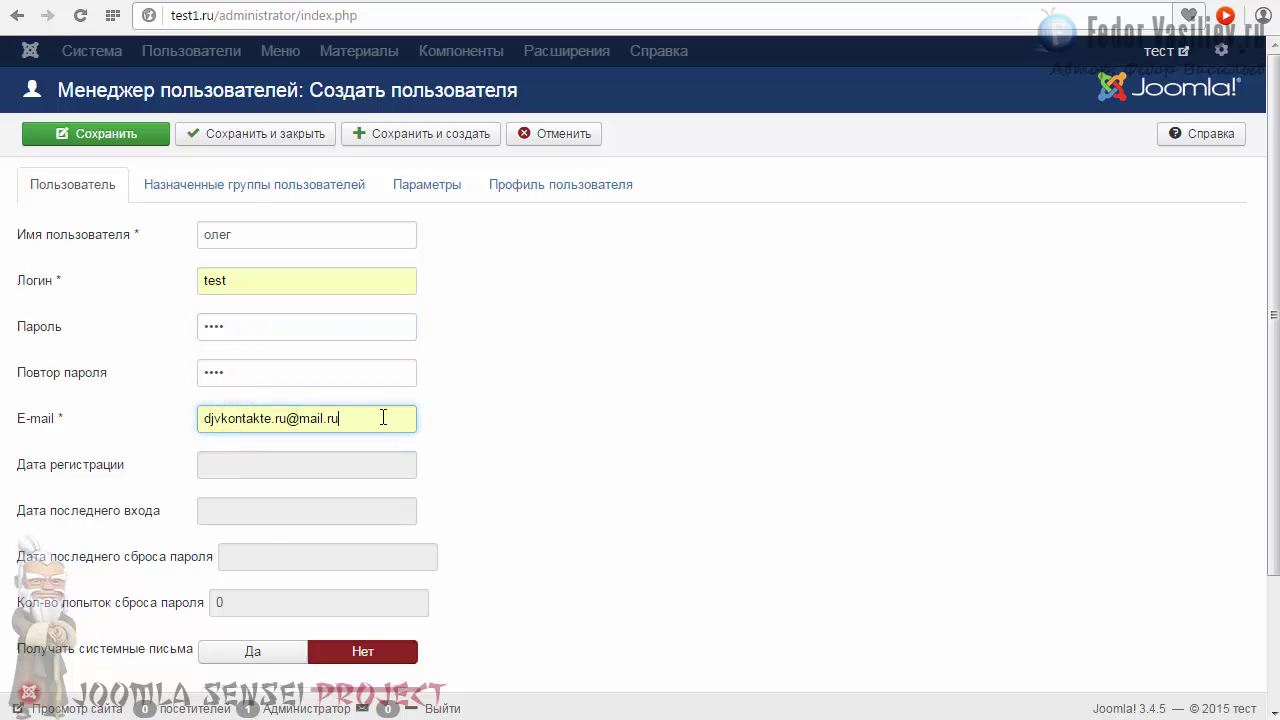
pyautogui.scroll(-3, 337, 424)
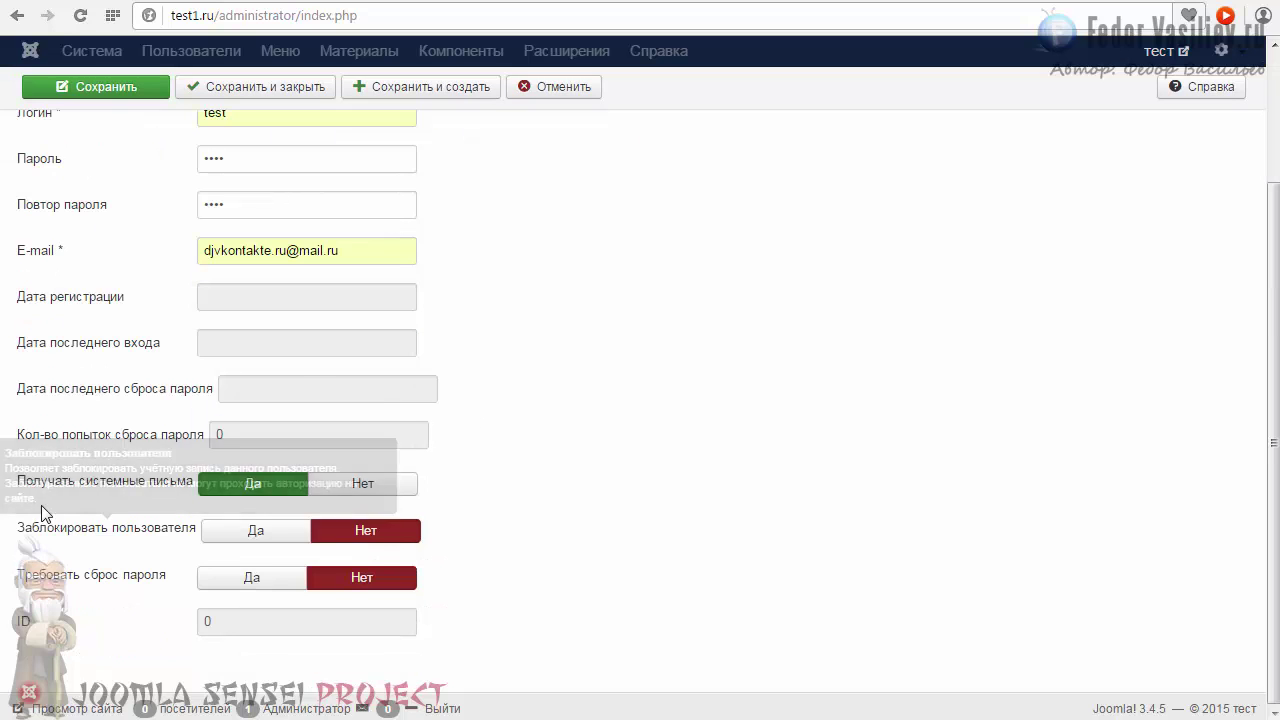
pyautogui.click(253, 484)
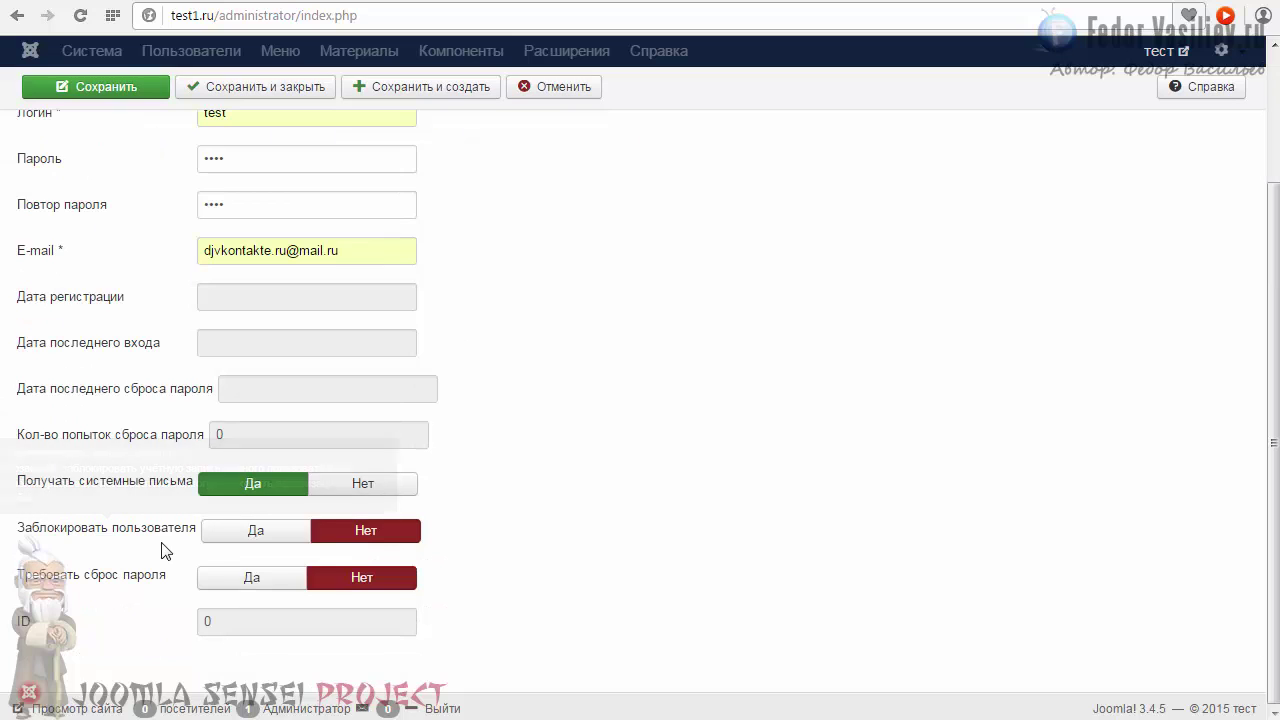
pyautogui.scroll(3, 380, 470)
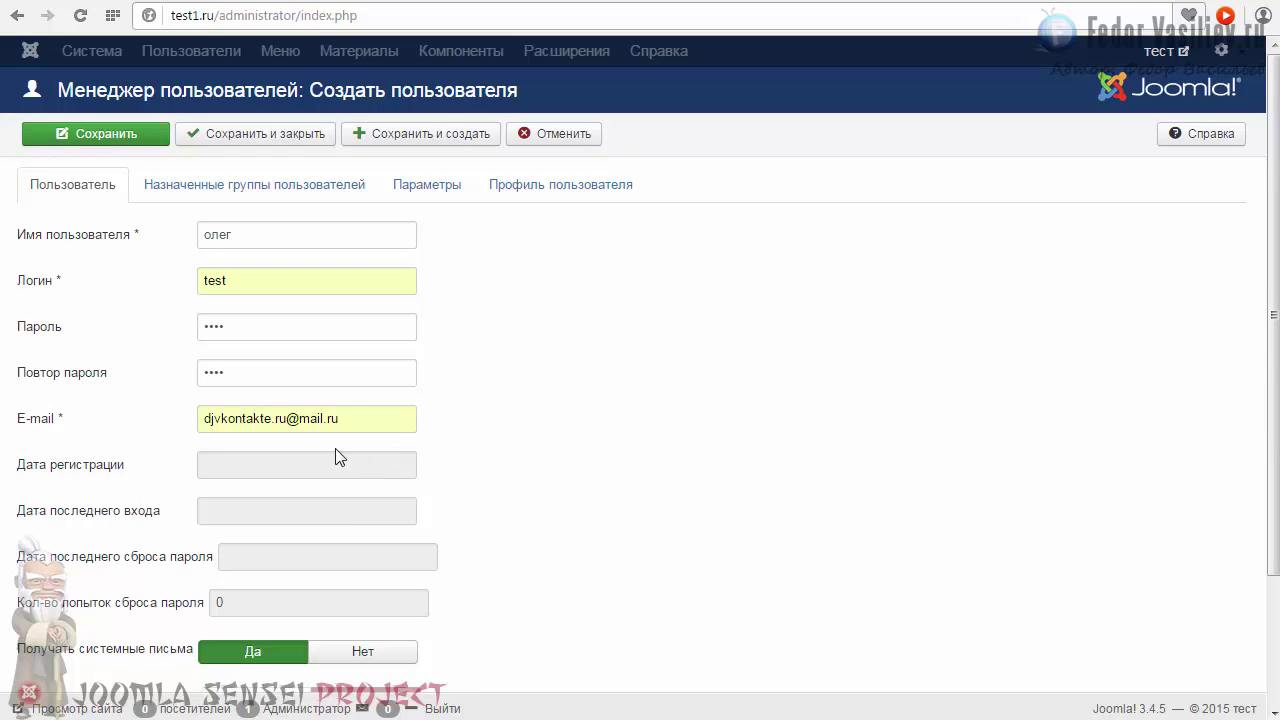
pyautogui.scroll(-3, 120, 440)
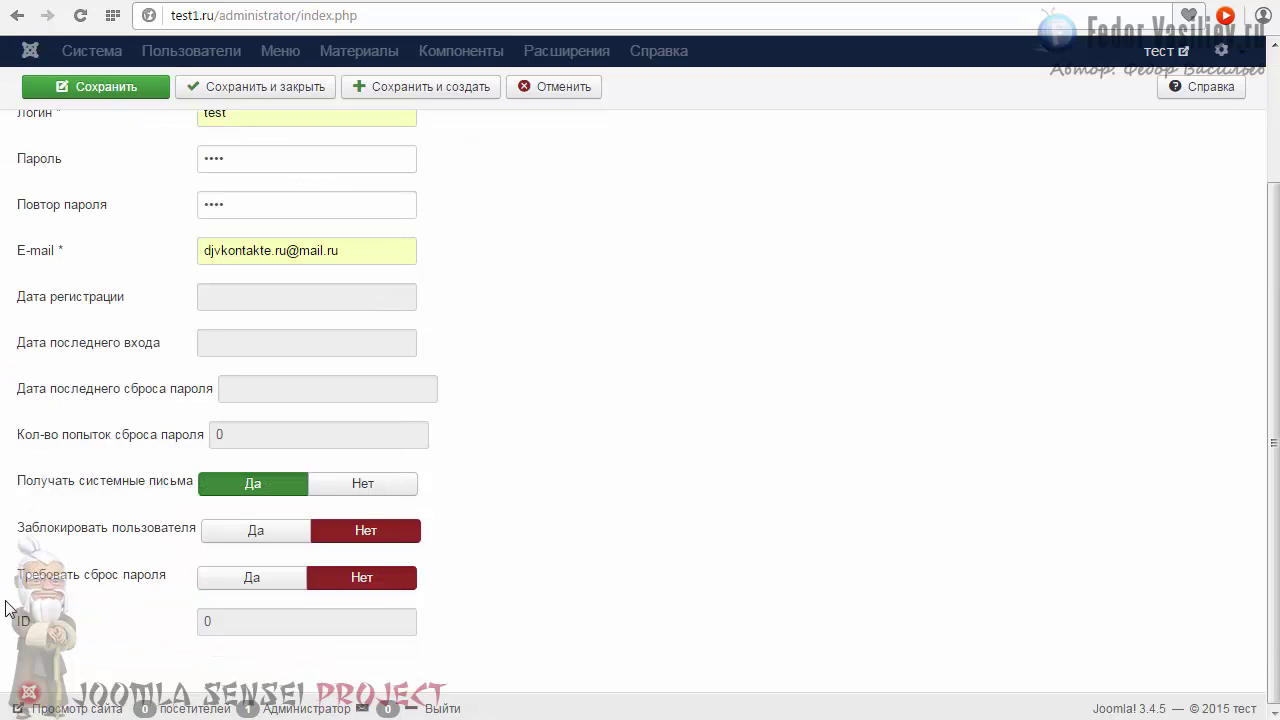
pyautogui.moveTo(36, 538)
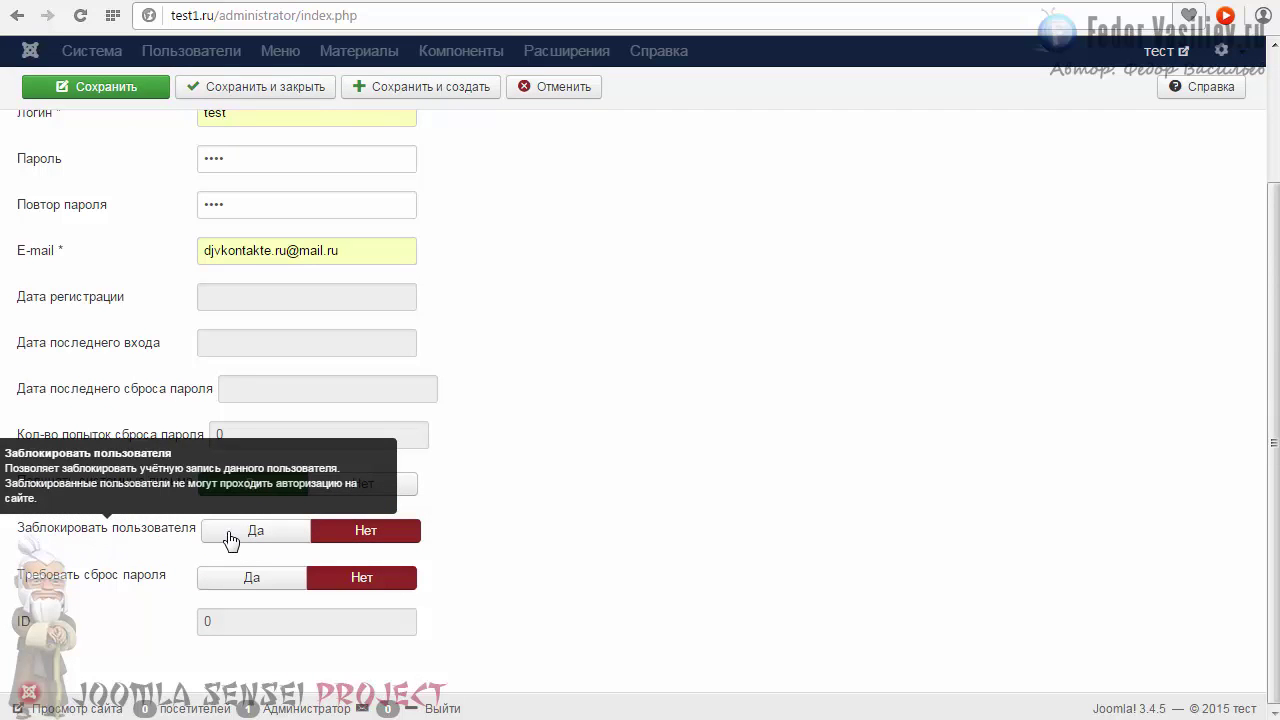
pyautogui.scroll(3, 230, 540)
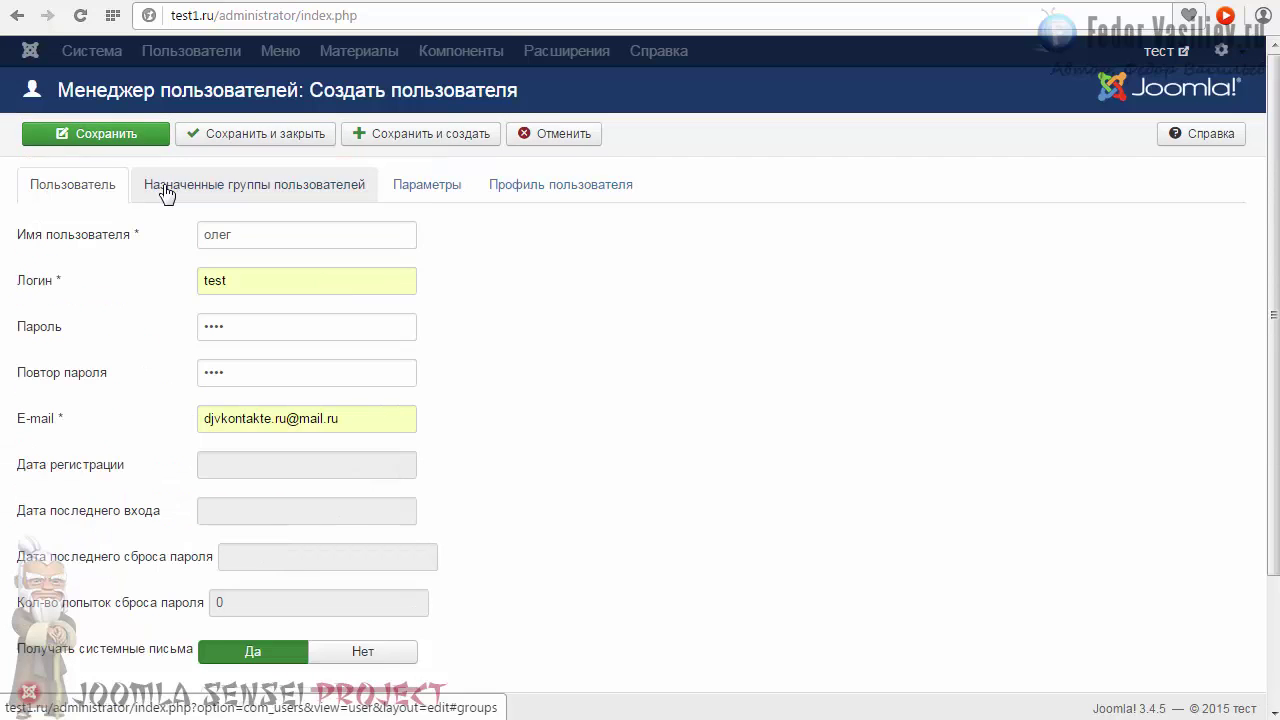
# Save the test user, then switch its Enabled status off and back on in the users list.
pyautogui.click(236, 133)
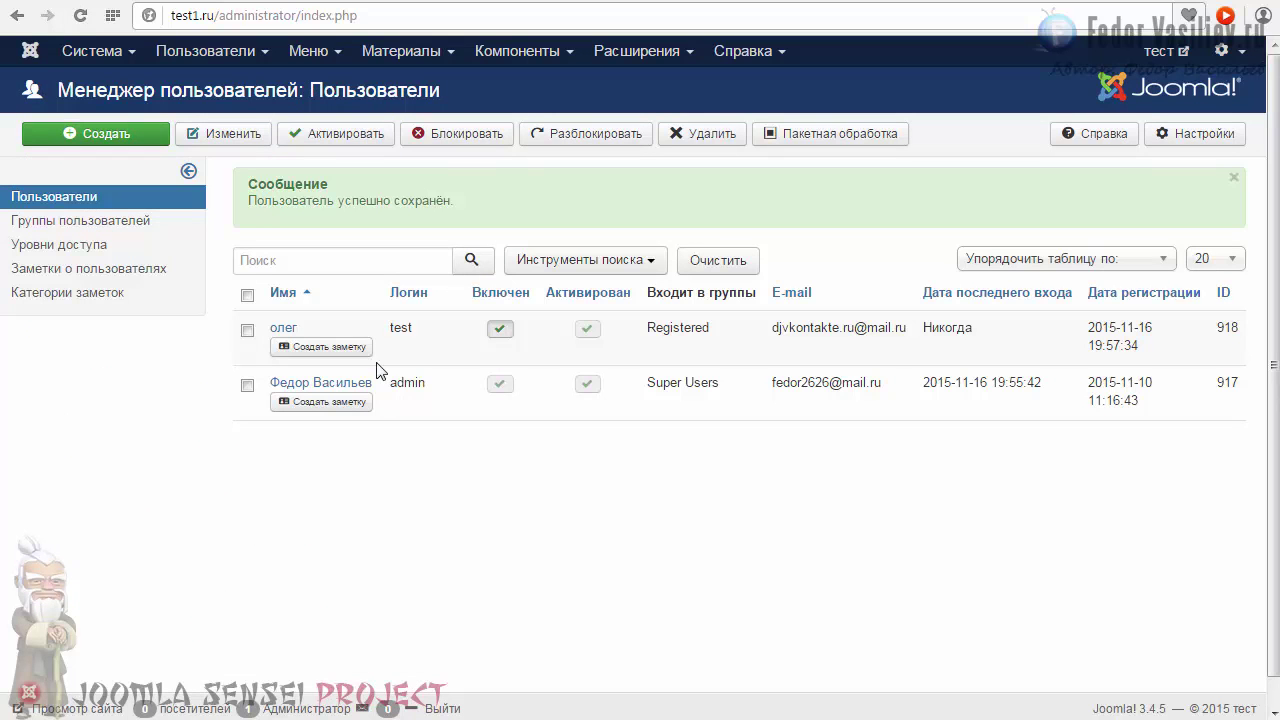
pyautogui.moveTo(643, 334); pyautogui.dragTo(709, 328)
pyautogui.click(643, 334)
pyautogui.click(667, 331)
pyautogui.doubleClick(778, 330)
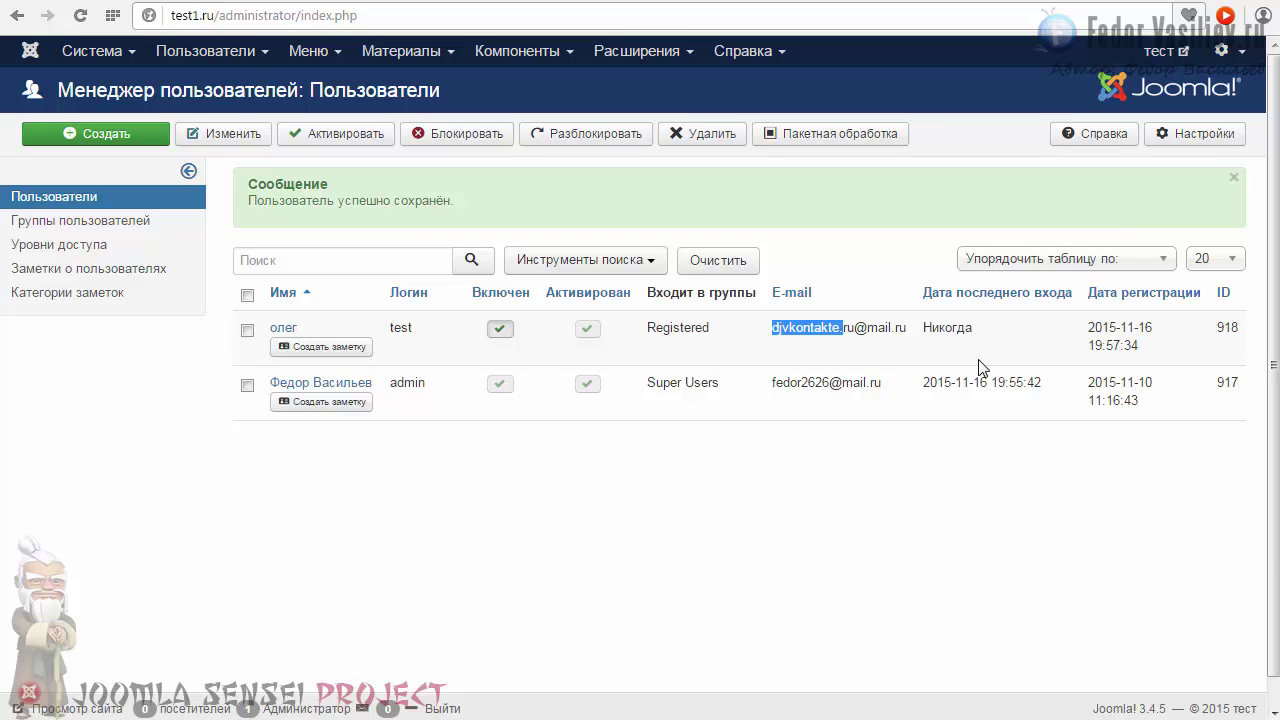
pyautogui.doubleClick(393, 327)
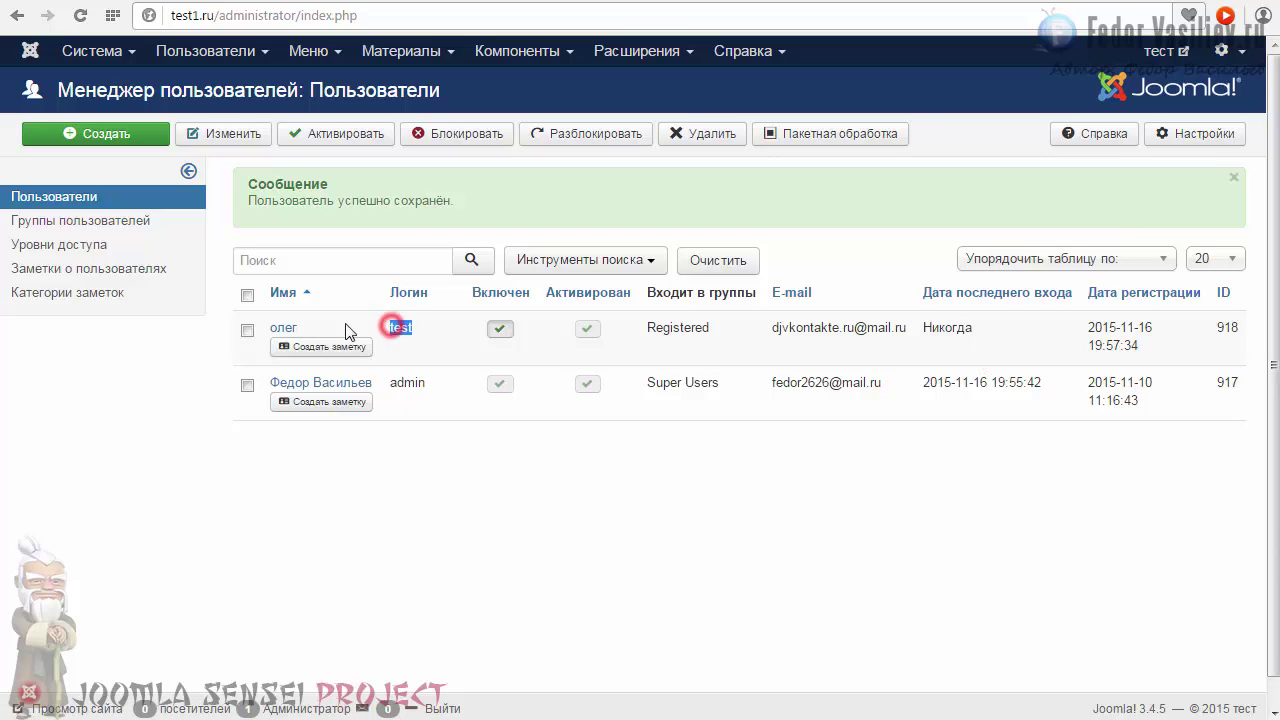
pyautogui.click(463, 466)
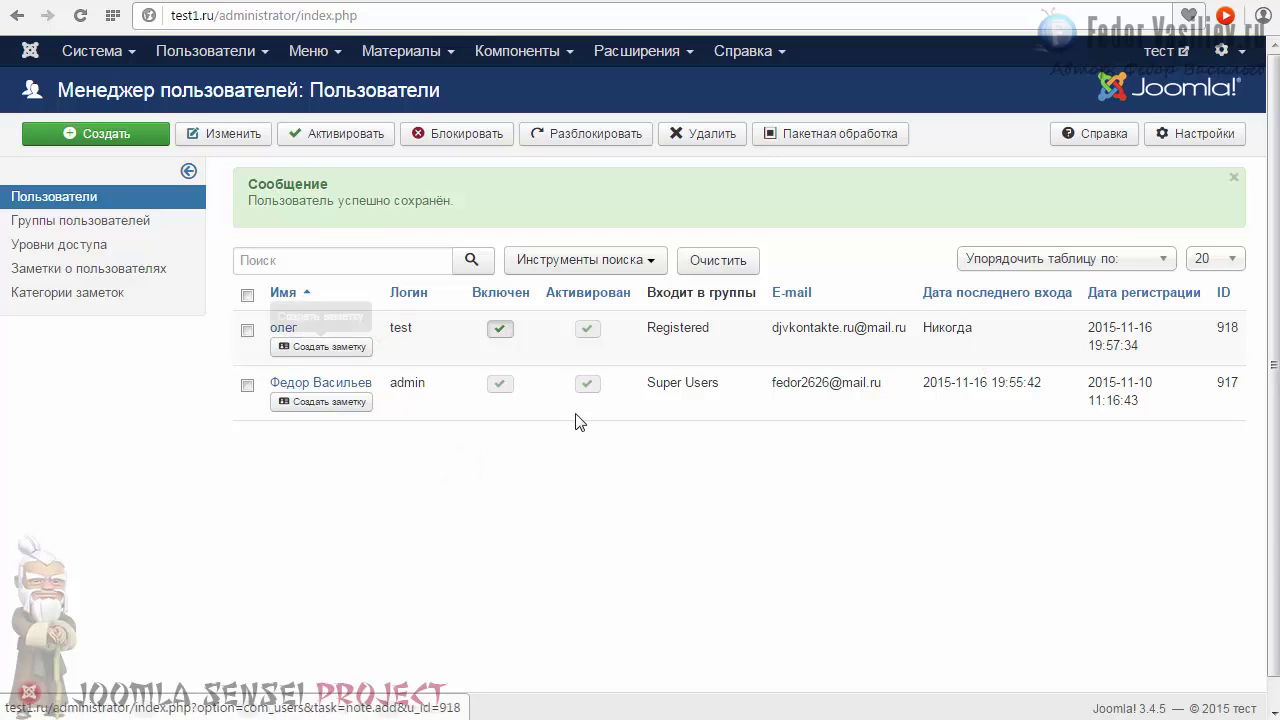
pyautogui.click(499, 328)
pyautogui.click(499, 329)
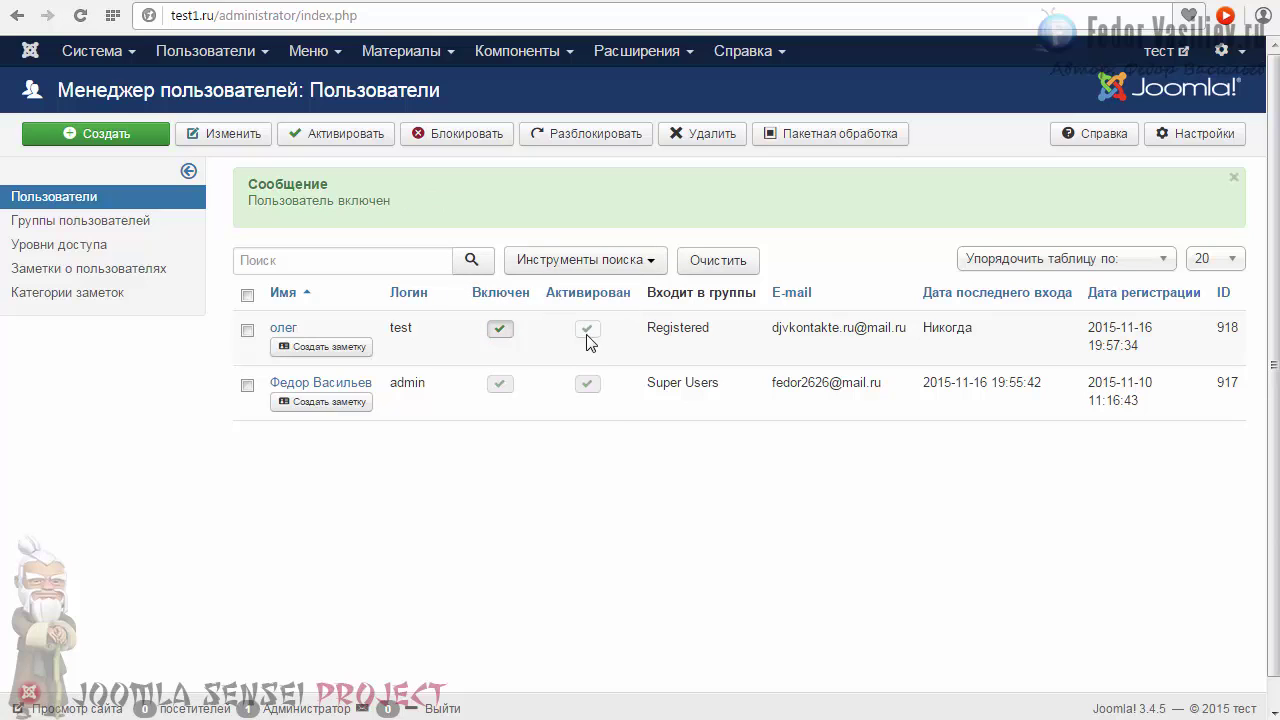
# Open the test user's account and browse its Assigned Groups, Parameters and Profile tabs.
pyautogui.click(283, 328)
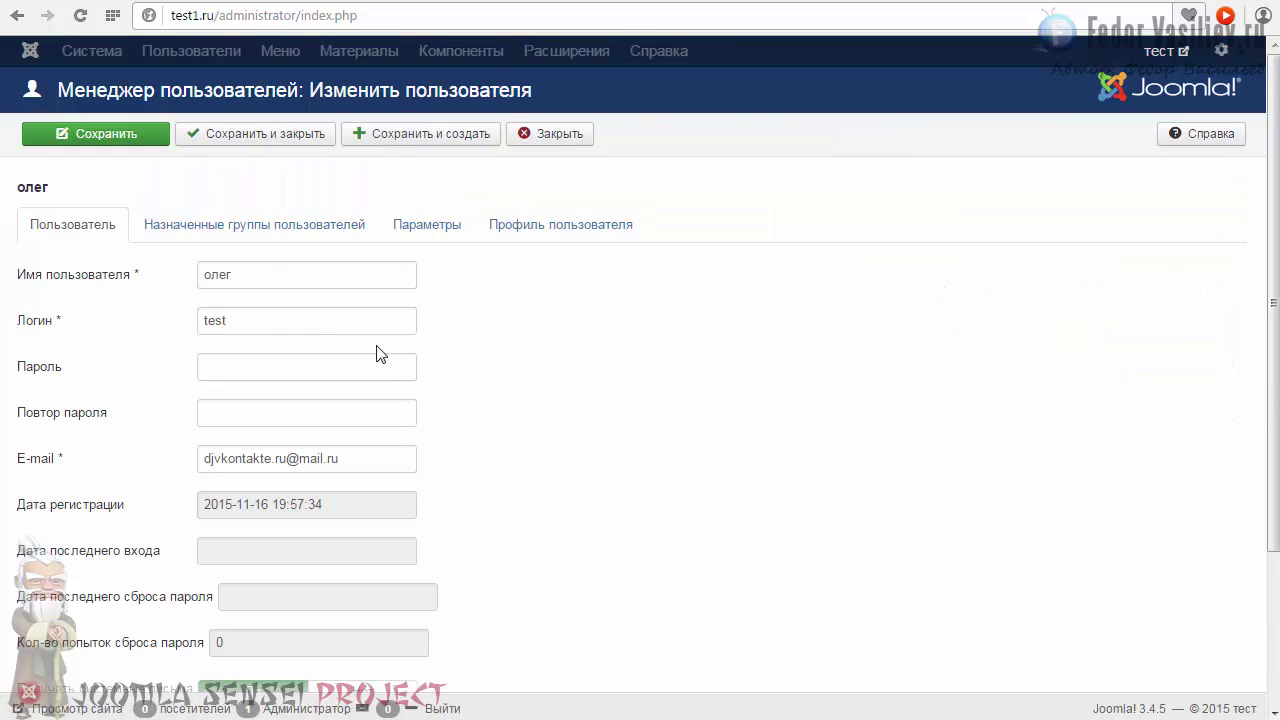
pyautogui.click(265, 225)
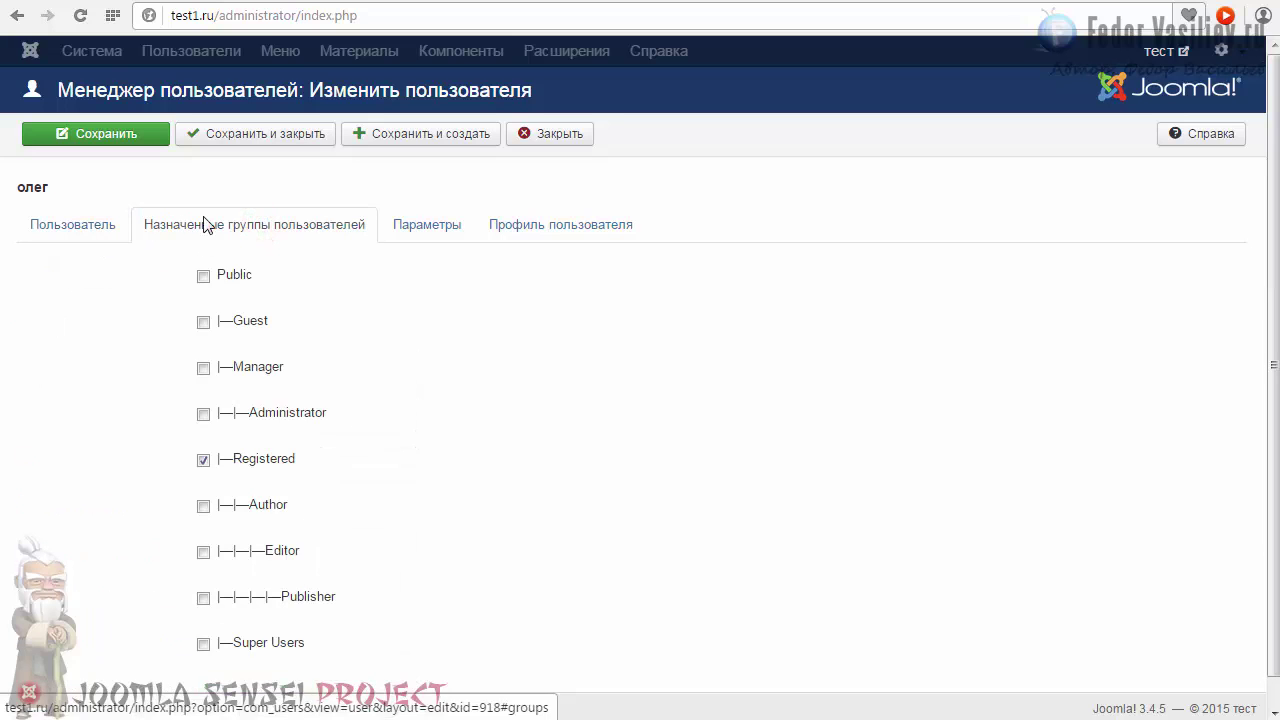
pyautogui.click(440, 236)
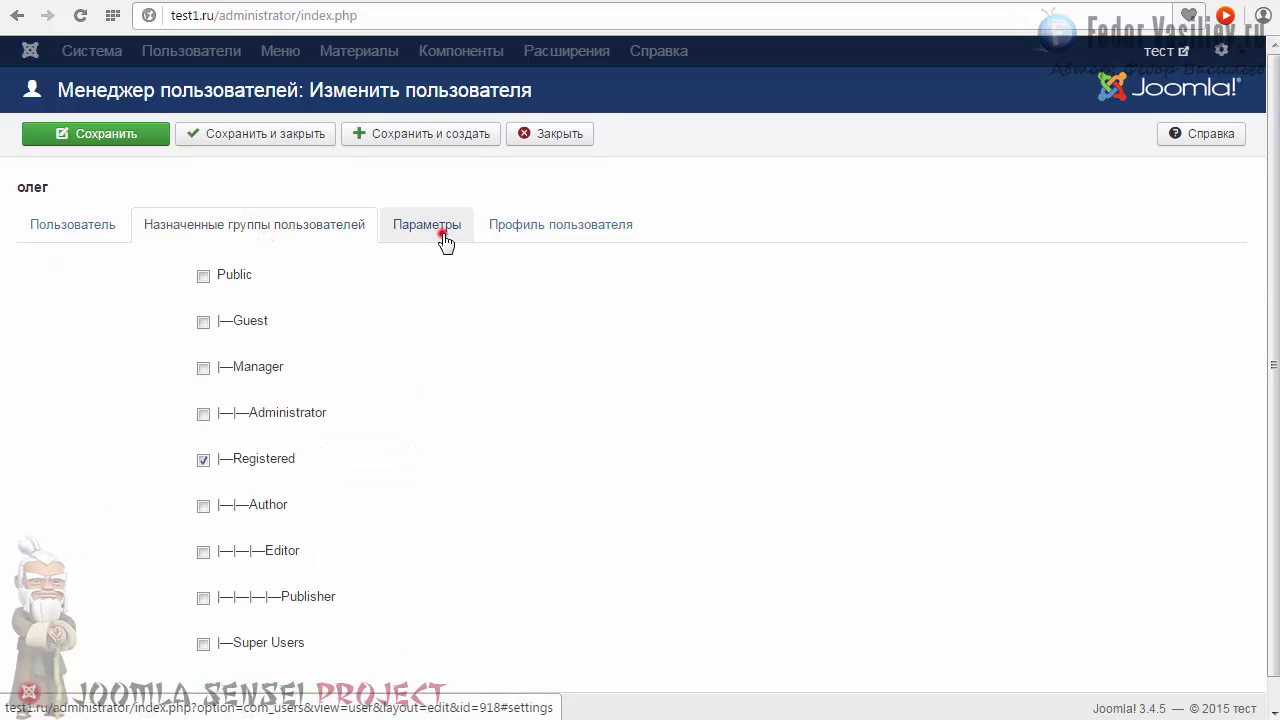
pyautogui.click(529, 238)
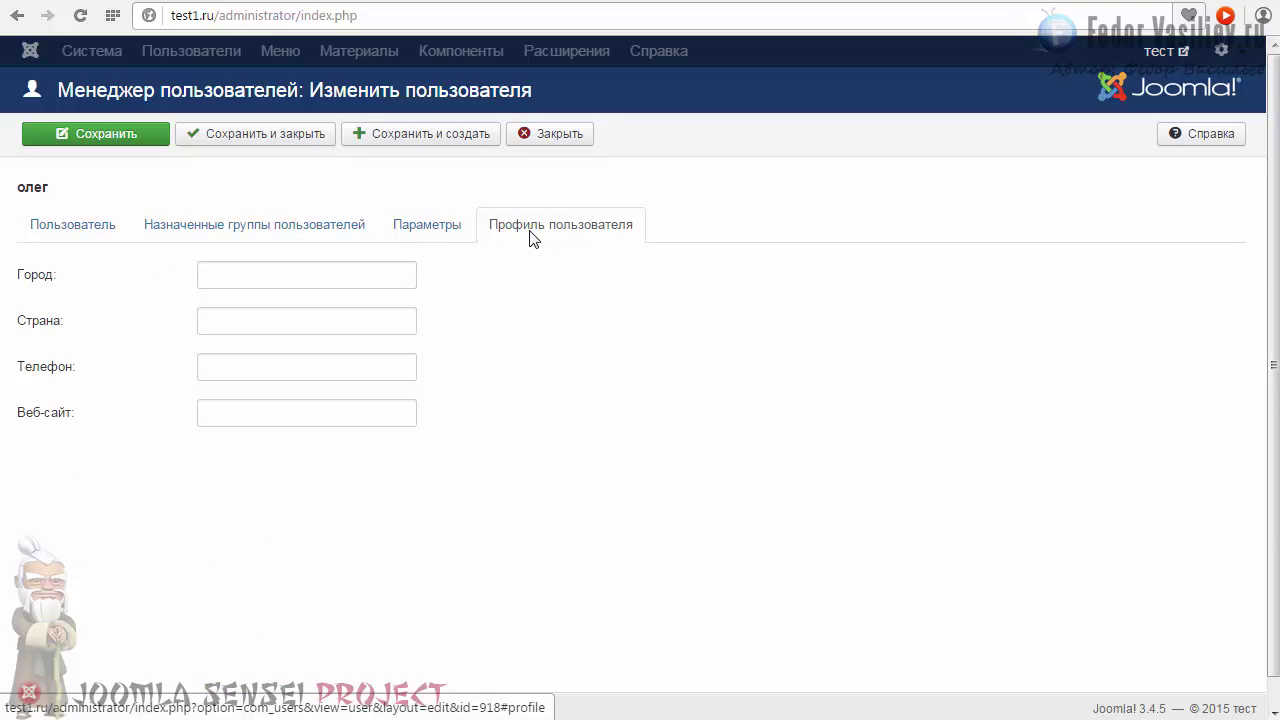
pyautogui.click(218, 273)
pyautogui.click(228, 327)
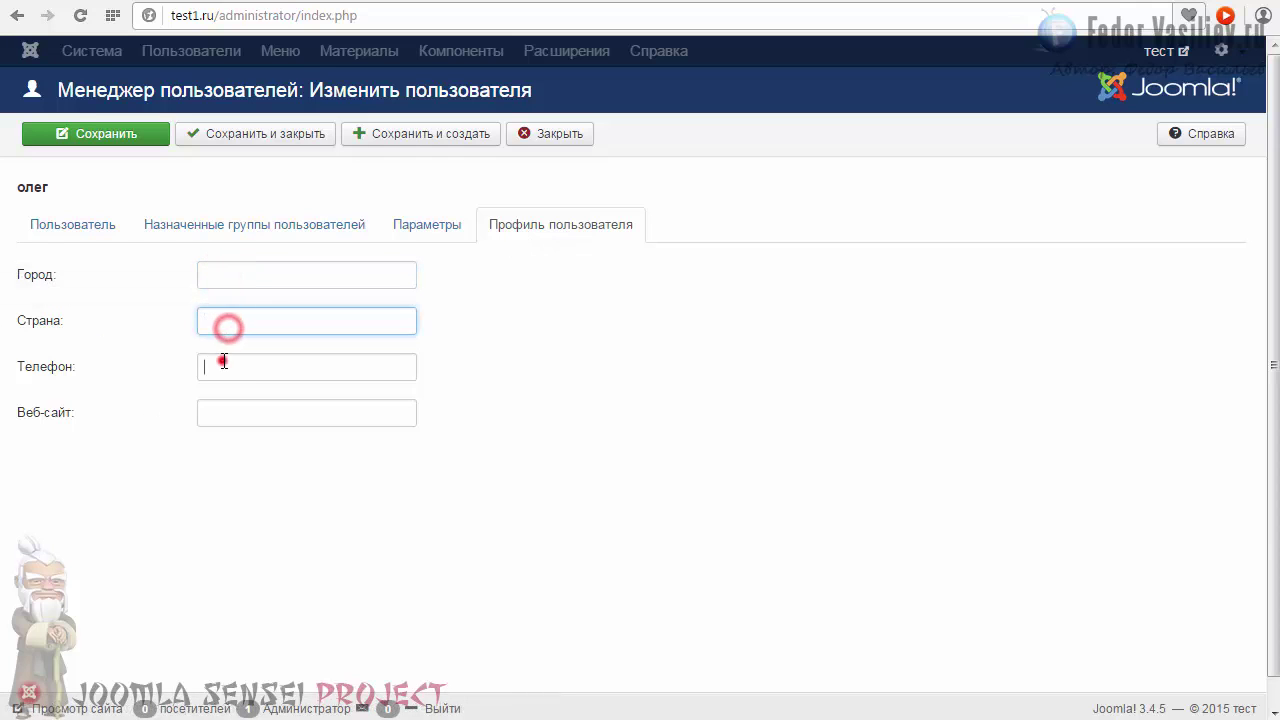
pyautogui.click(220, 362)
pyautogui.click(226, 421)
pyautogui.click(212, 358)
# Leave Block this user at No on the account tab and save the user.
pyautogui.click(92, 224)
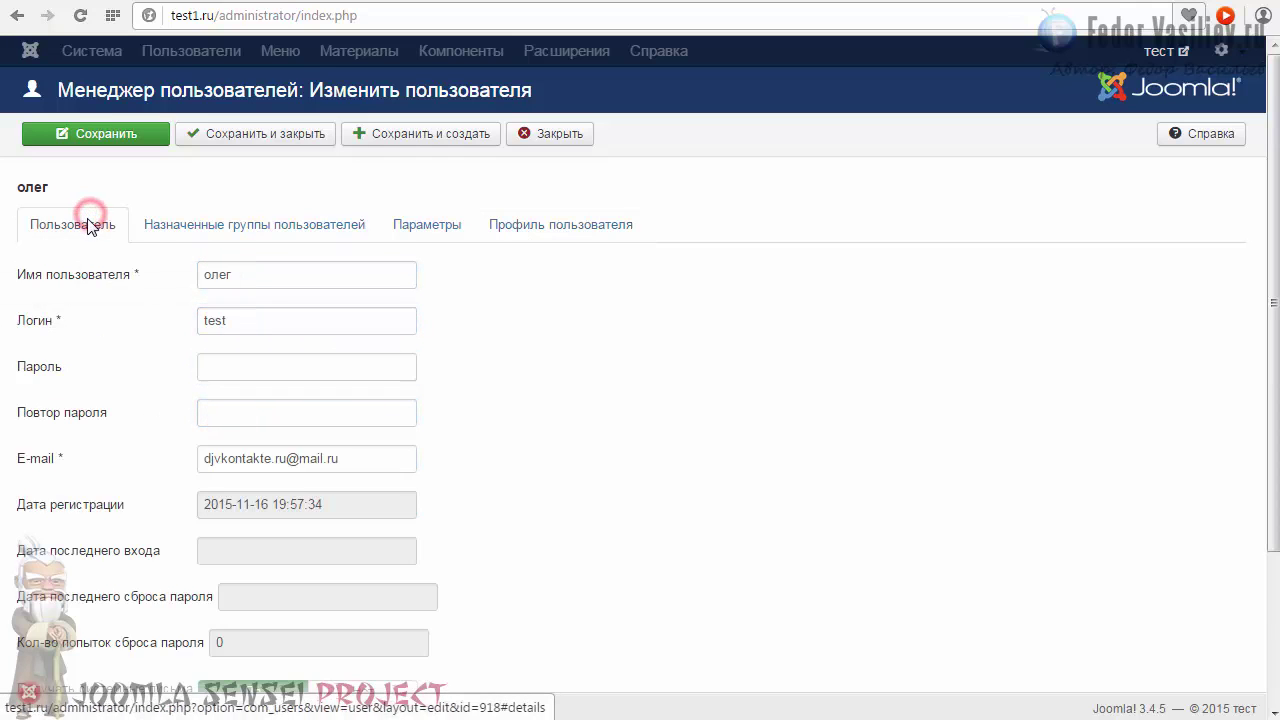
pyautogui.scroll(-3, 109, 374)
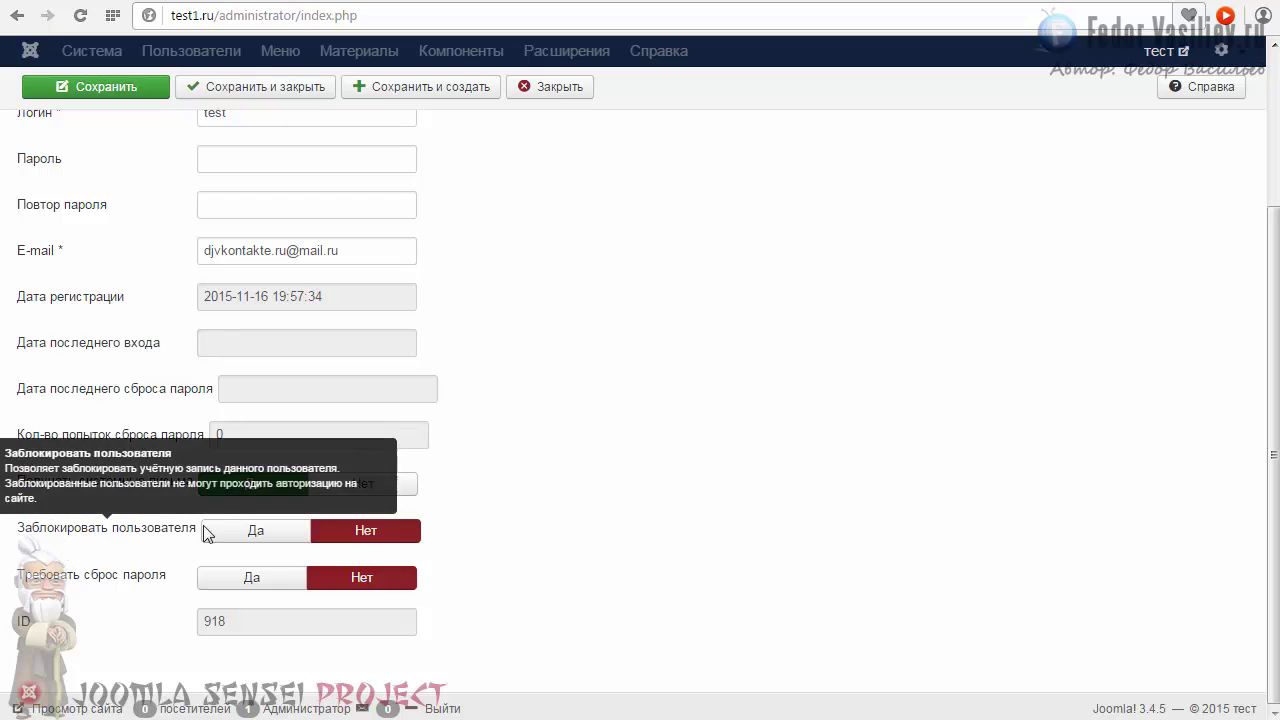
pyautogui.click(222, 526)
pyautogui.click(364, 534)
pyautogui.scroll(3, 152, 403)
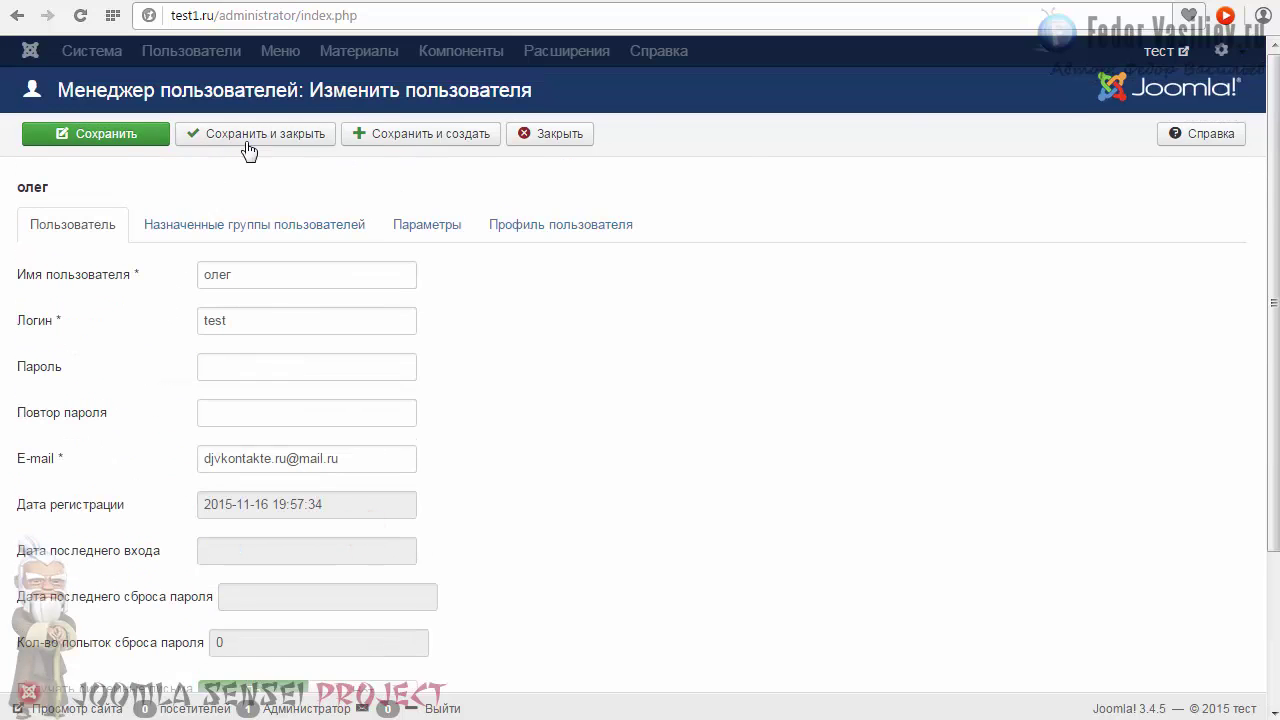
pyautogui.click(245, 140)
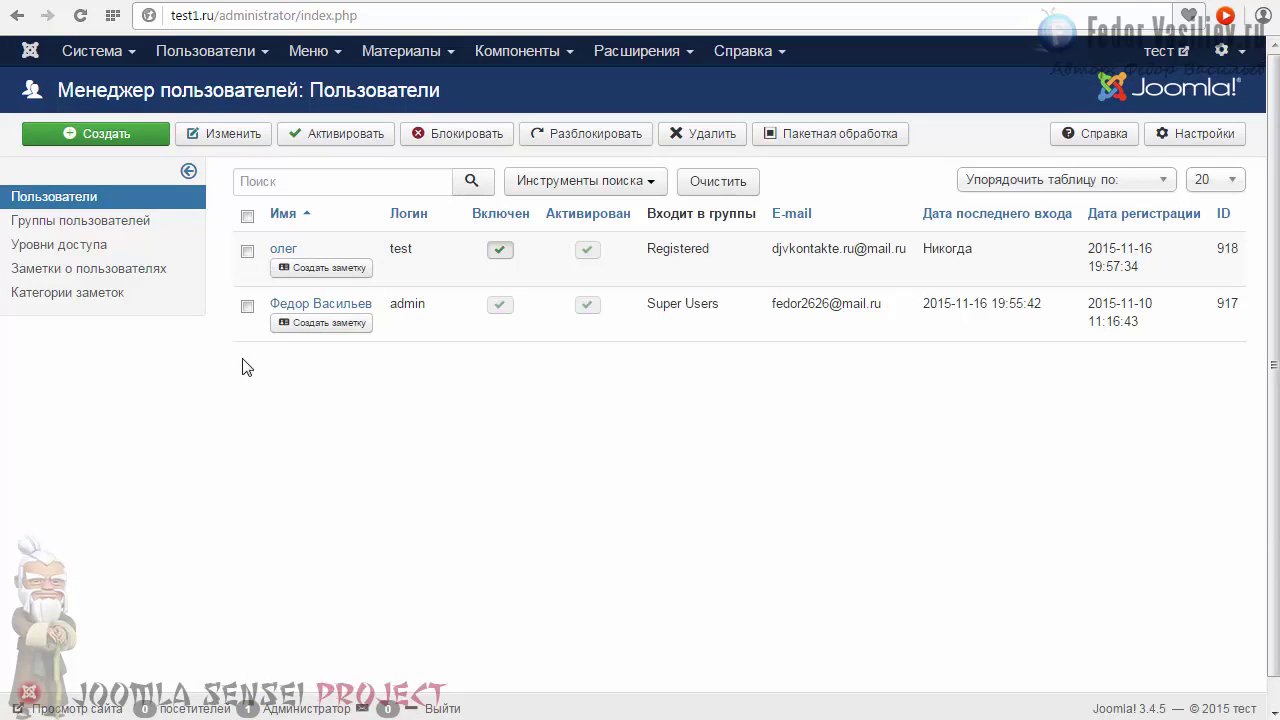
# Check the login names in the users list and move to the User Groups manager.
pyautogui.doubleClick(440, 300)
pyautogui.click(419, 250)
pyautogui.doubleClick(417, 251)
pyautogui.click(420, 256)
pyautogui.click(30, 226)
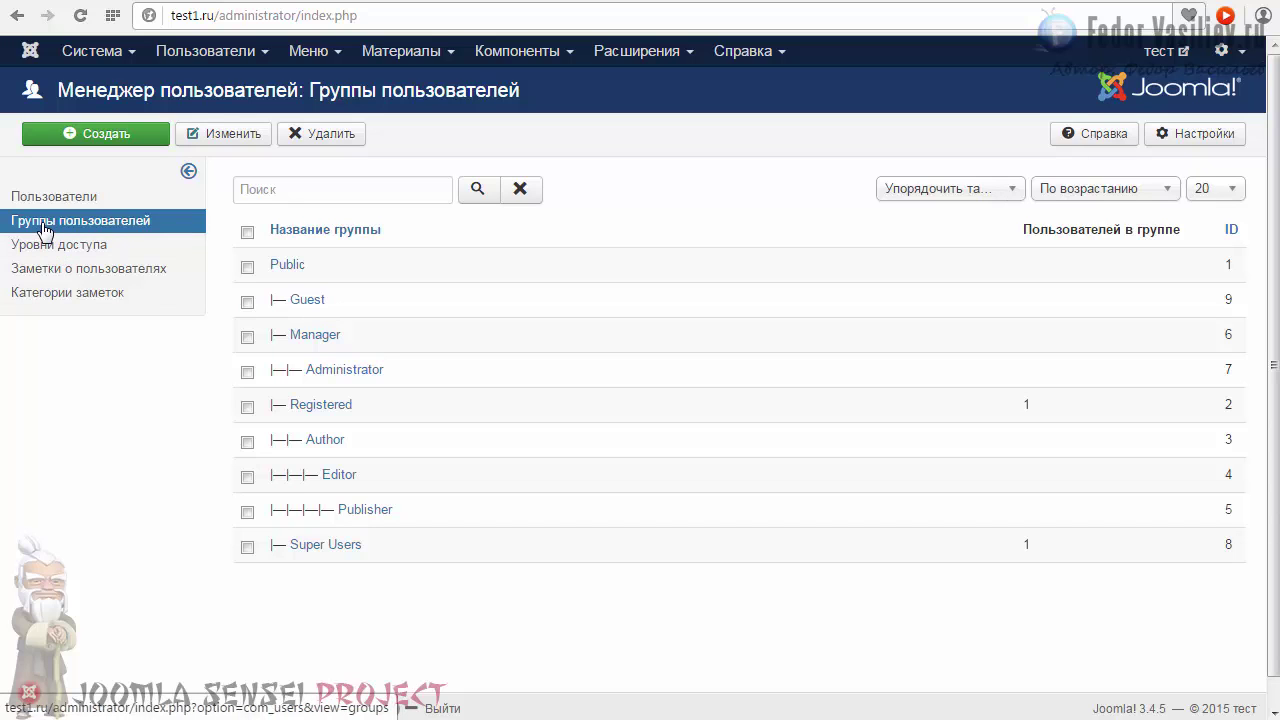
# Add a user group named info with parent Public and save it.
pyautogui.click(87, 138)
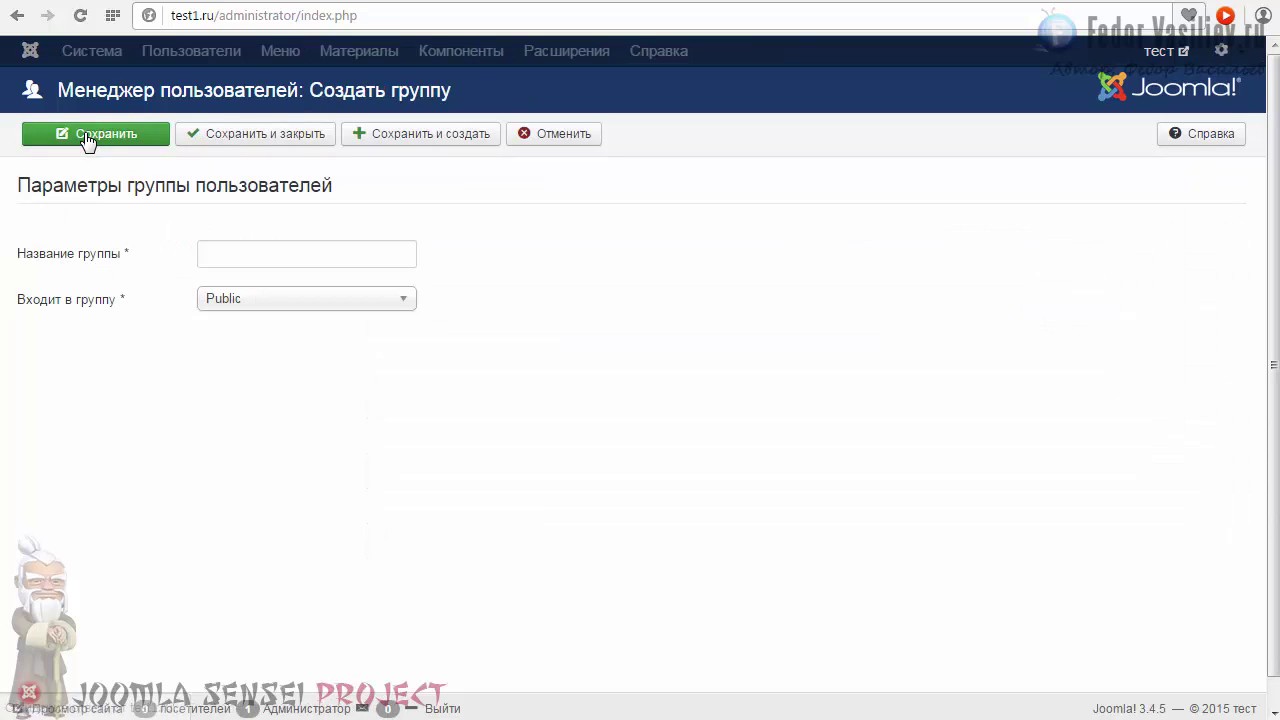
pyautogui.click(87, 138)
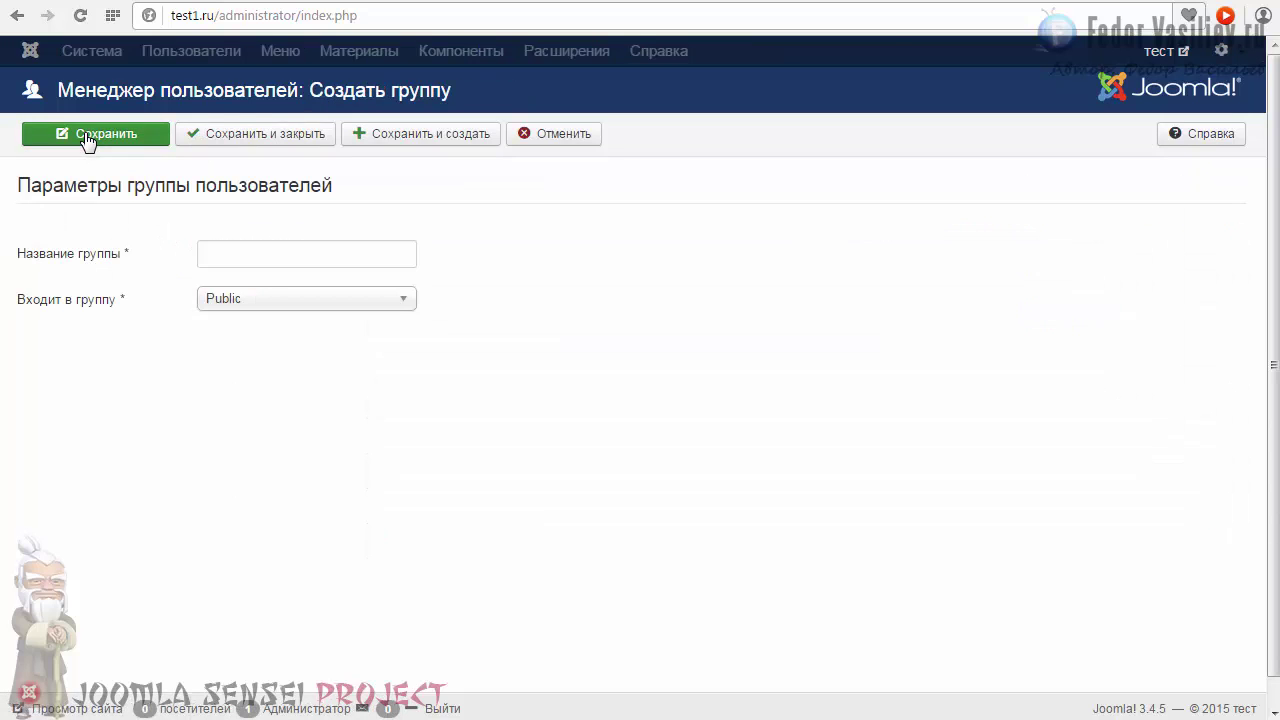
pyautogui.click(246, 253)
pyautogui.write('info')
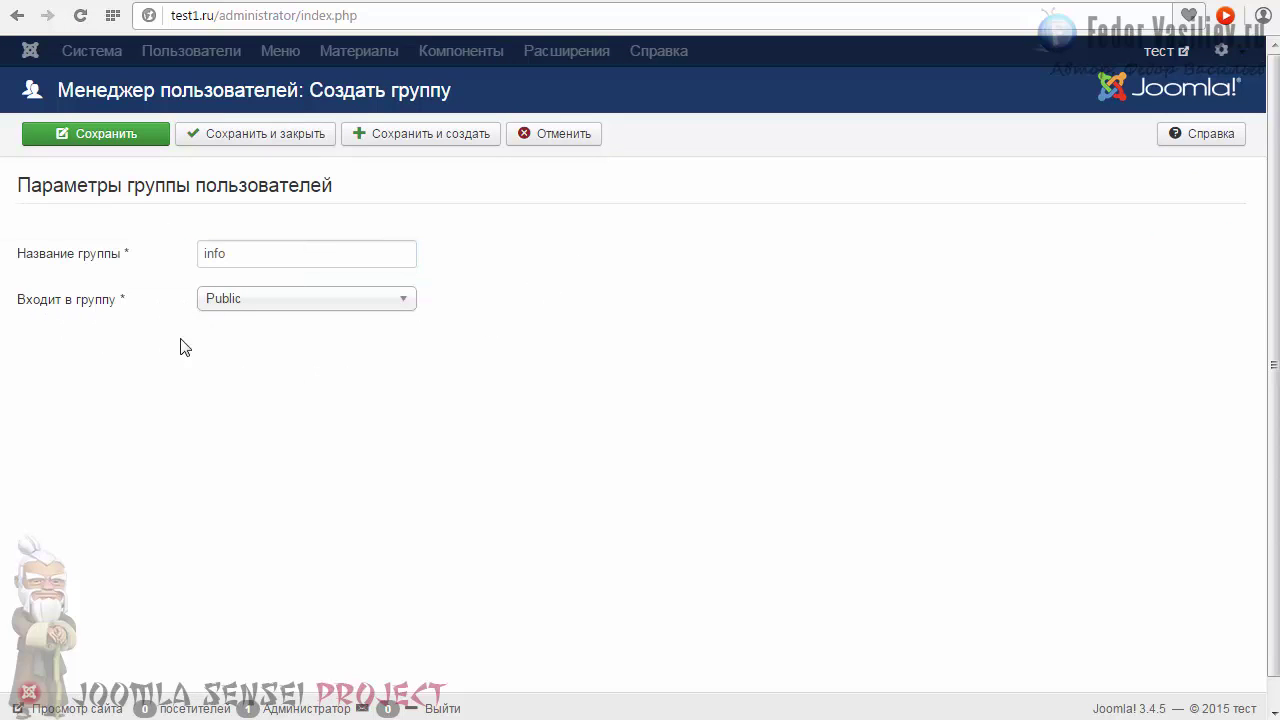
pyautogui.click(229, 134)
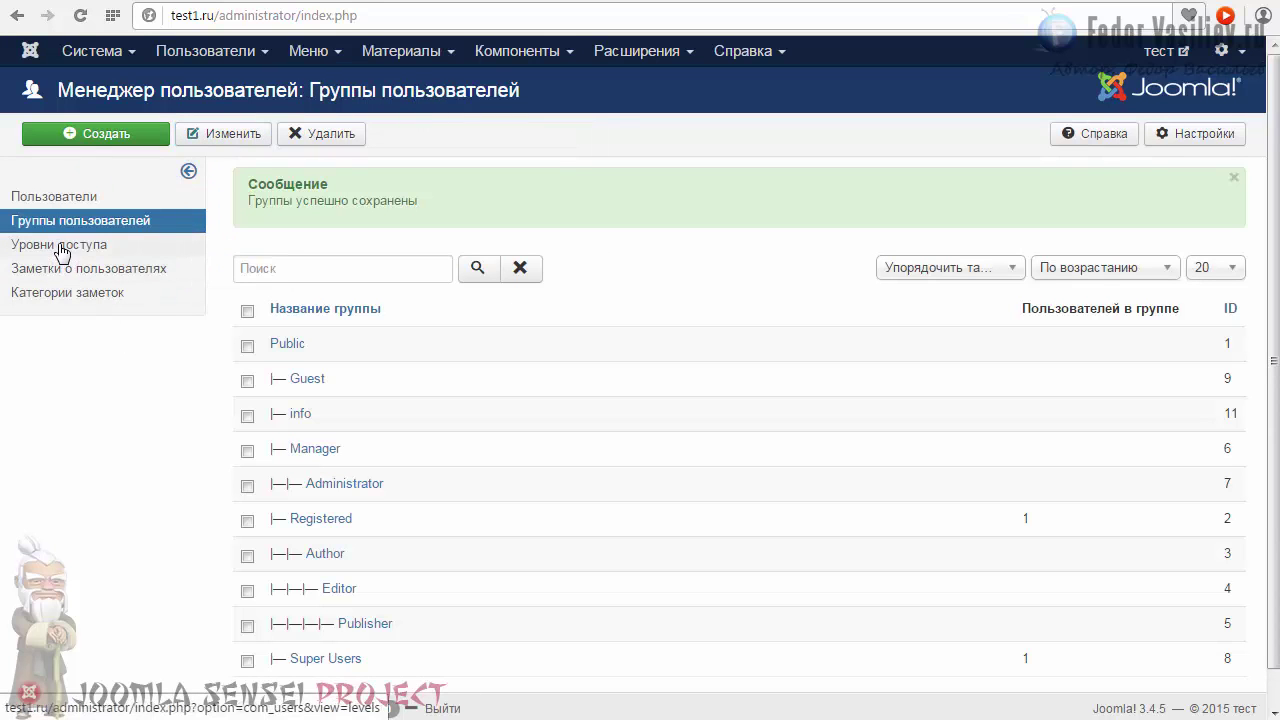
# Create an access level named info, tick the info group for it, and save.
pyautogui.click(59, 248)
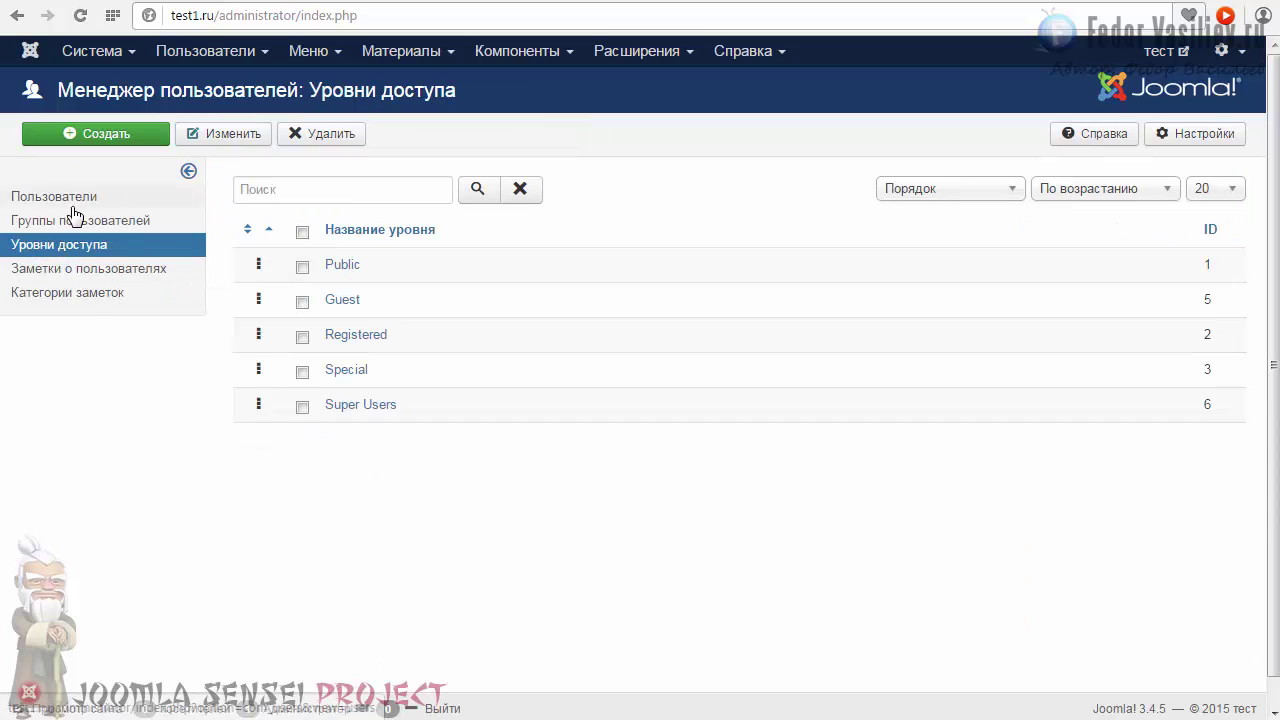
pyautogui.click(99, 144)
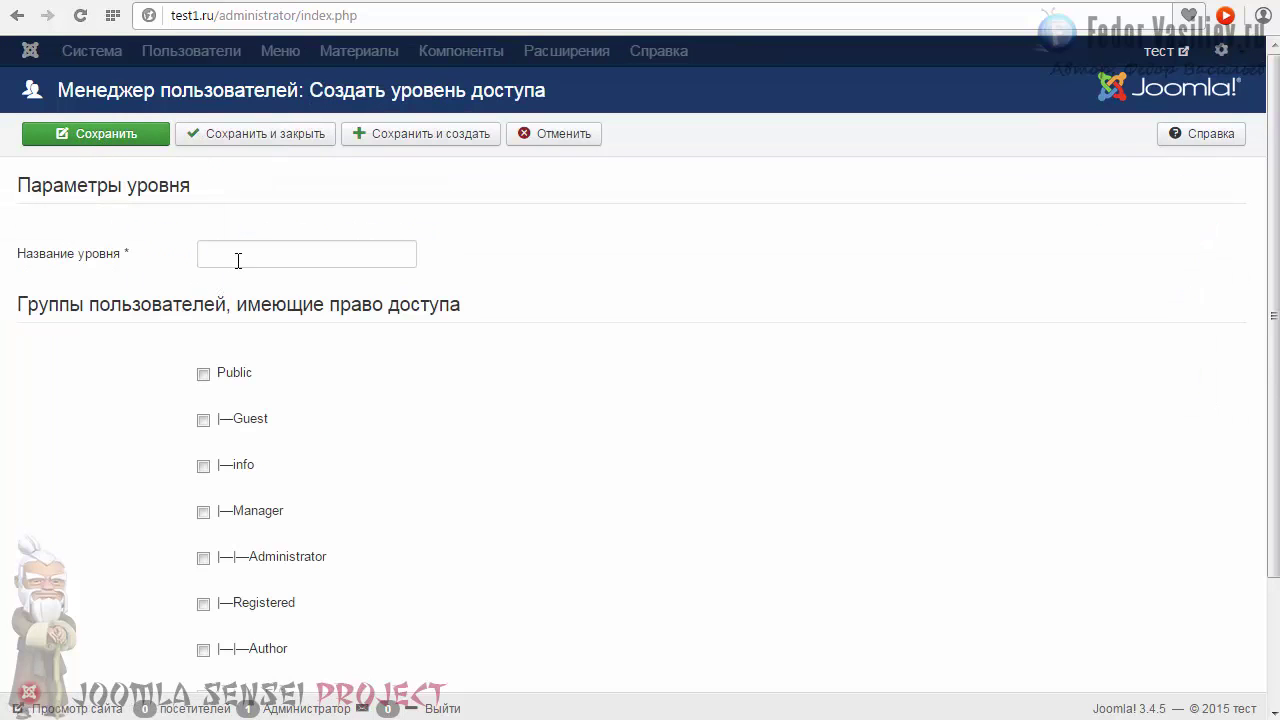
pyautogui.click(240, 254)
pyautogui.click(222, 353)
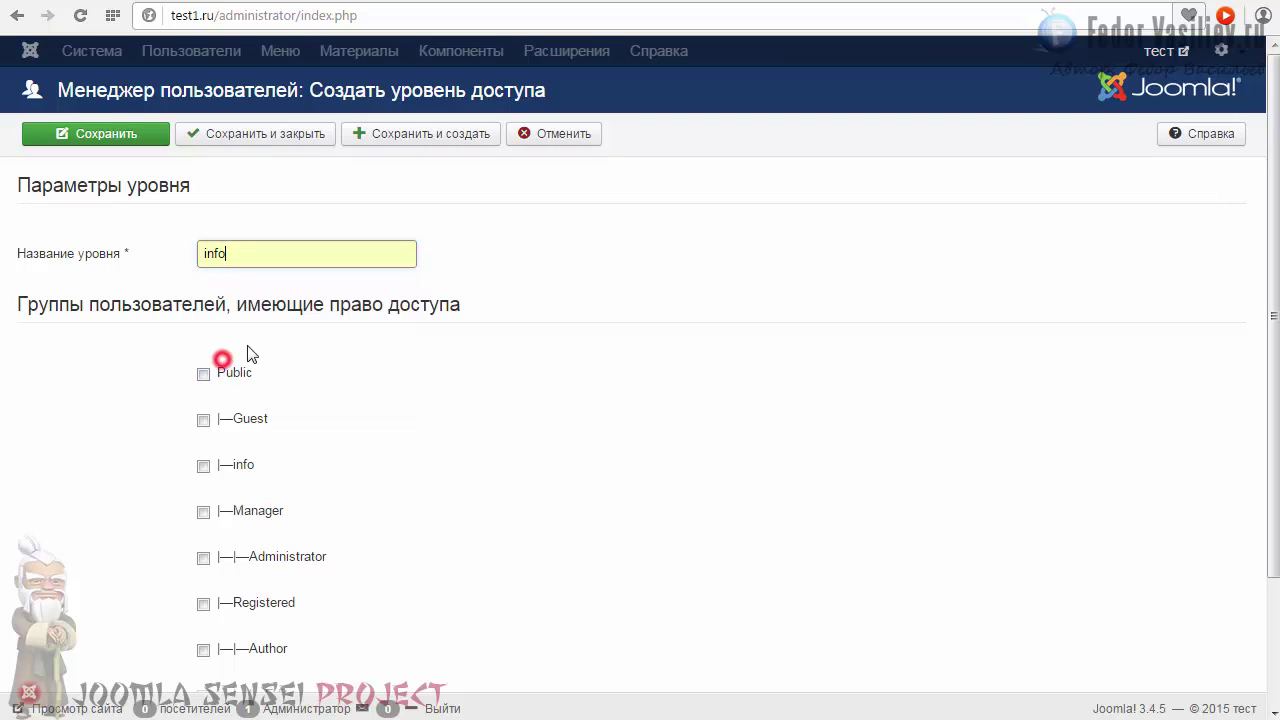
pyautogui.click(503, 256)
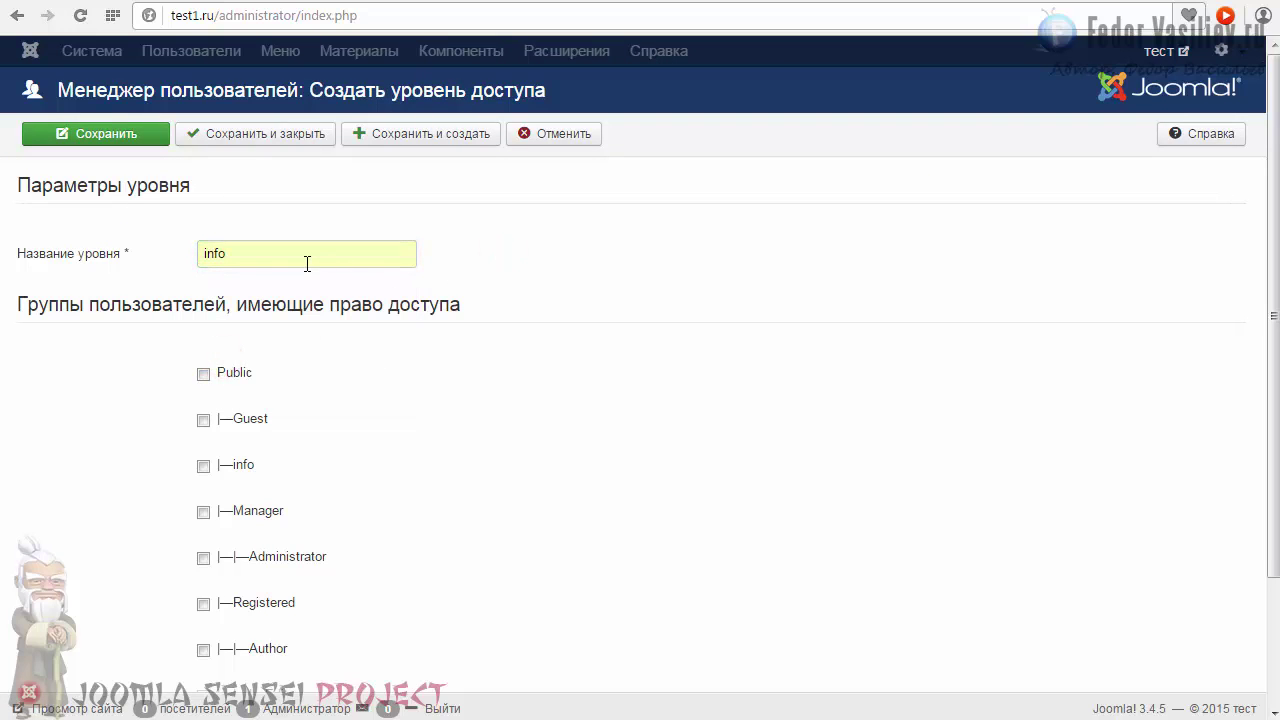
pyautogui.scroll(-3, 560, 272)
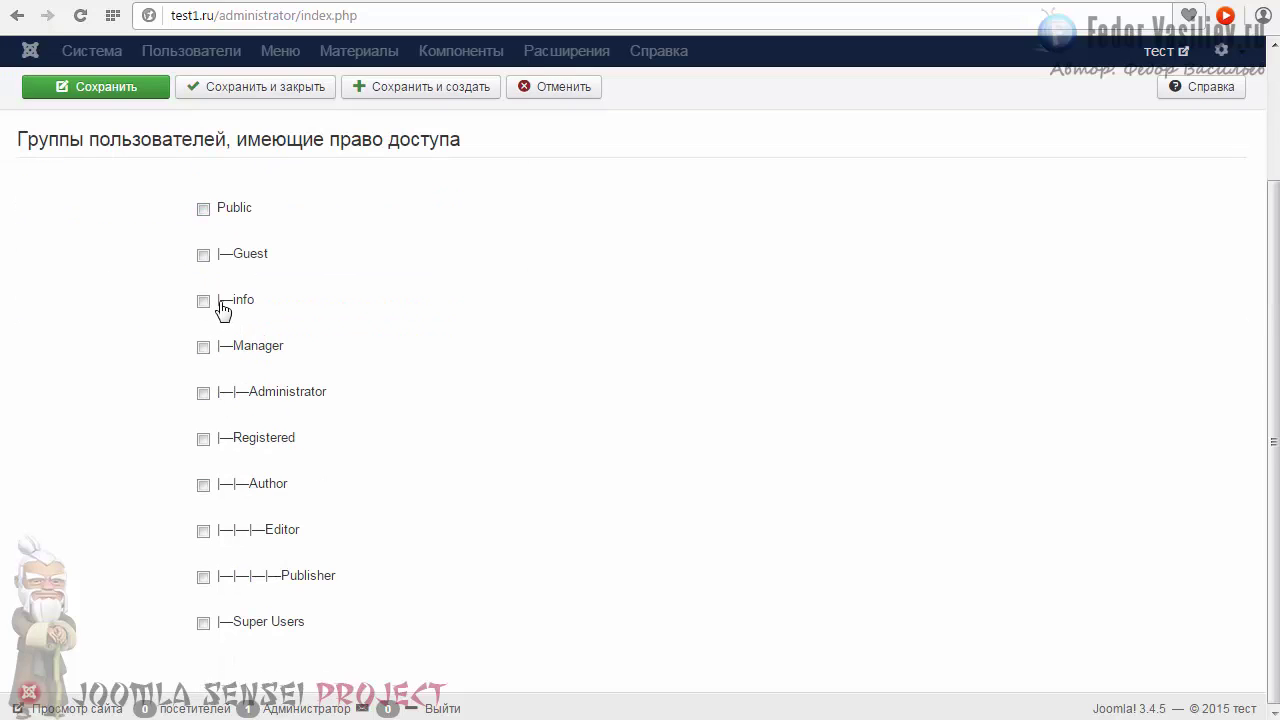
pyautogui.doubleClick(258, 300)
pyautogui.click(283, 303)
pyautogui.scroll(1, 316, 354)
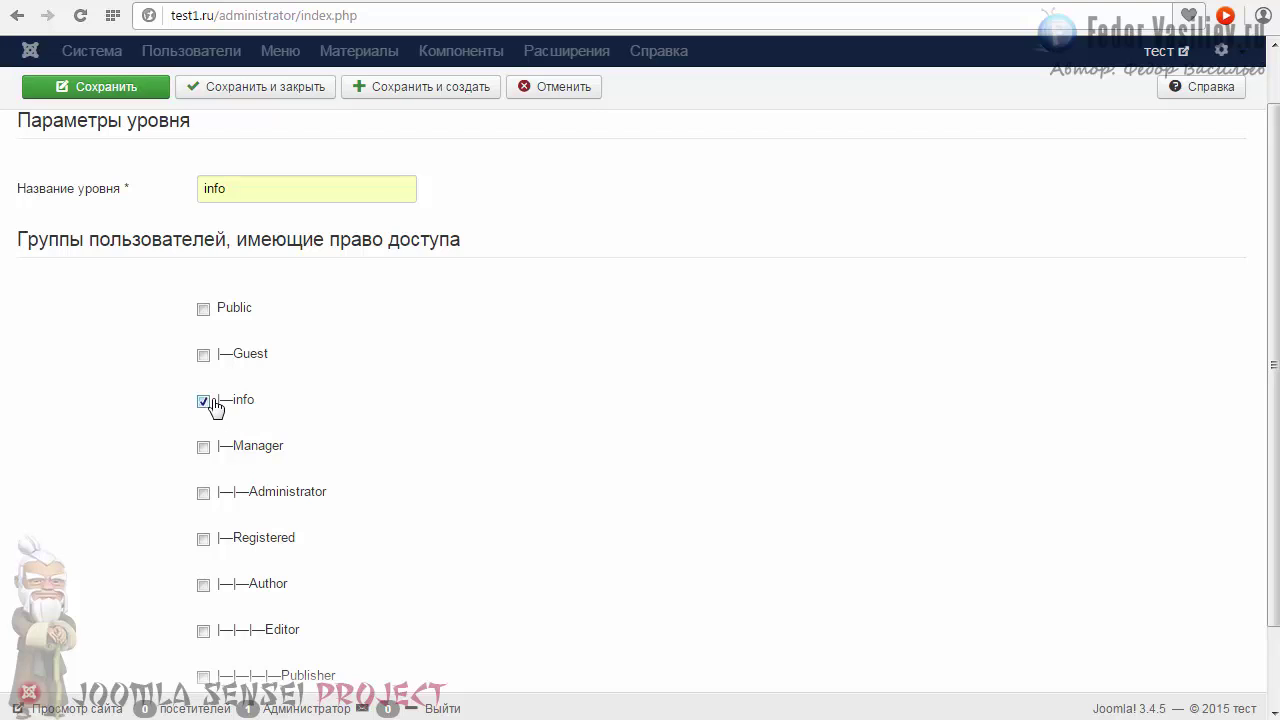
pyautogui.scroll(1, 202, 350)
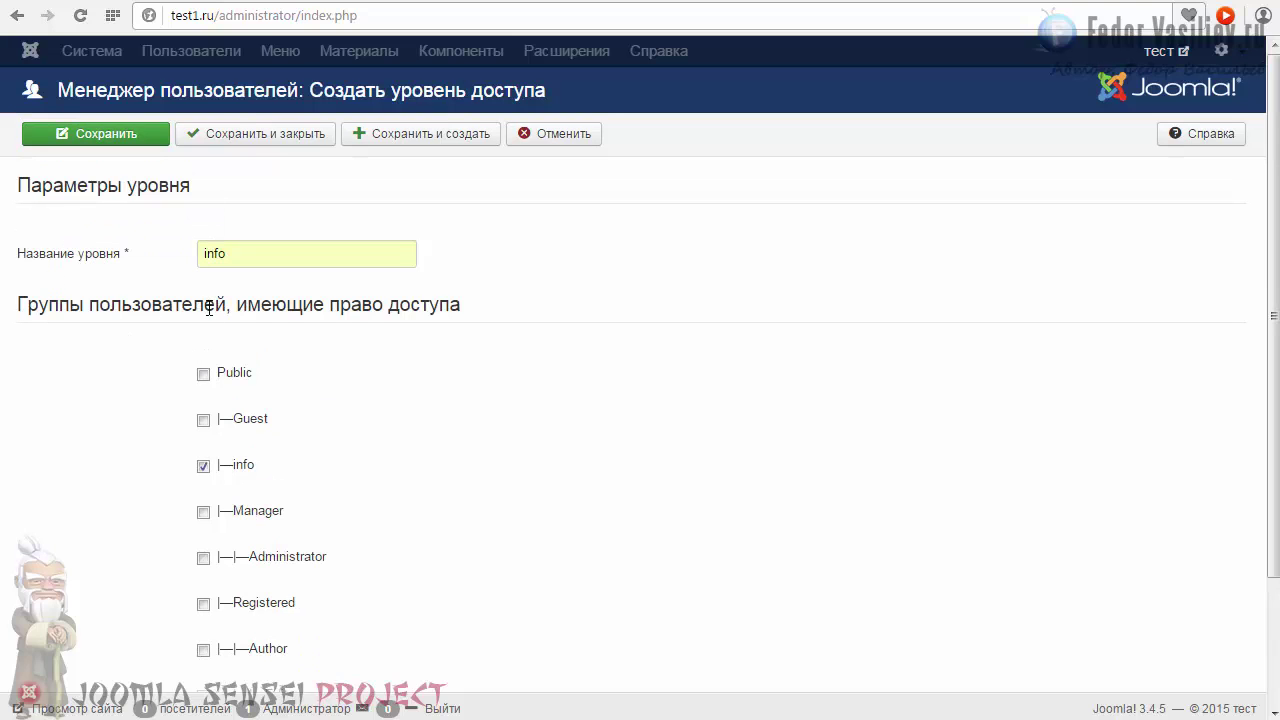
pyautogui.click(208, 140)
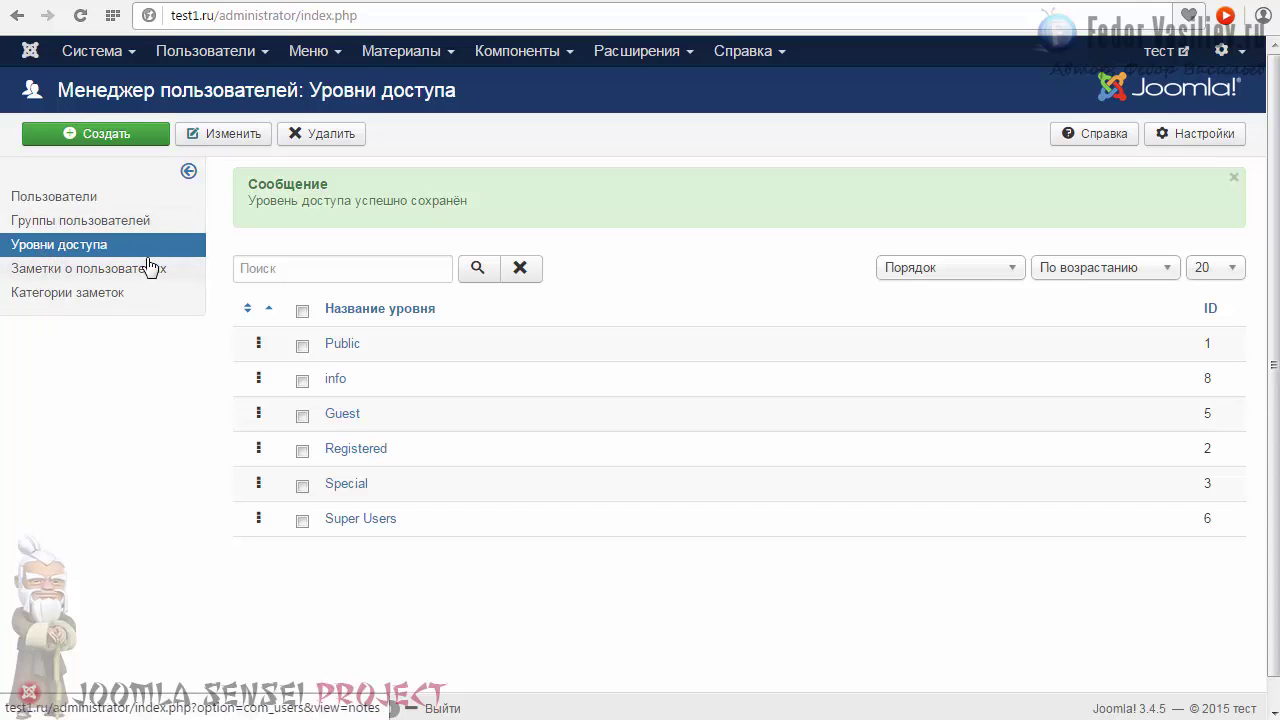
pyautogui.hotkey('ctrl', 'Tab')
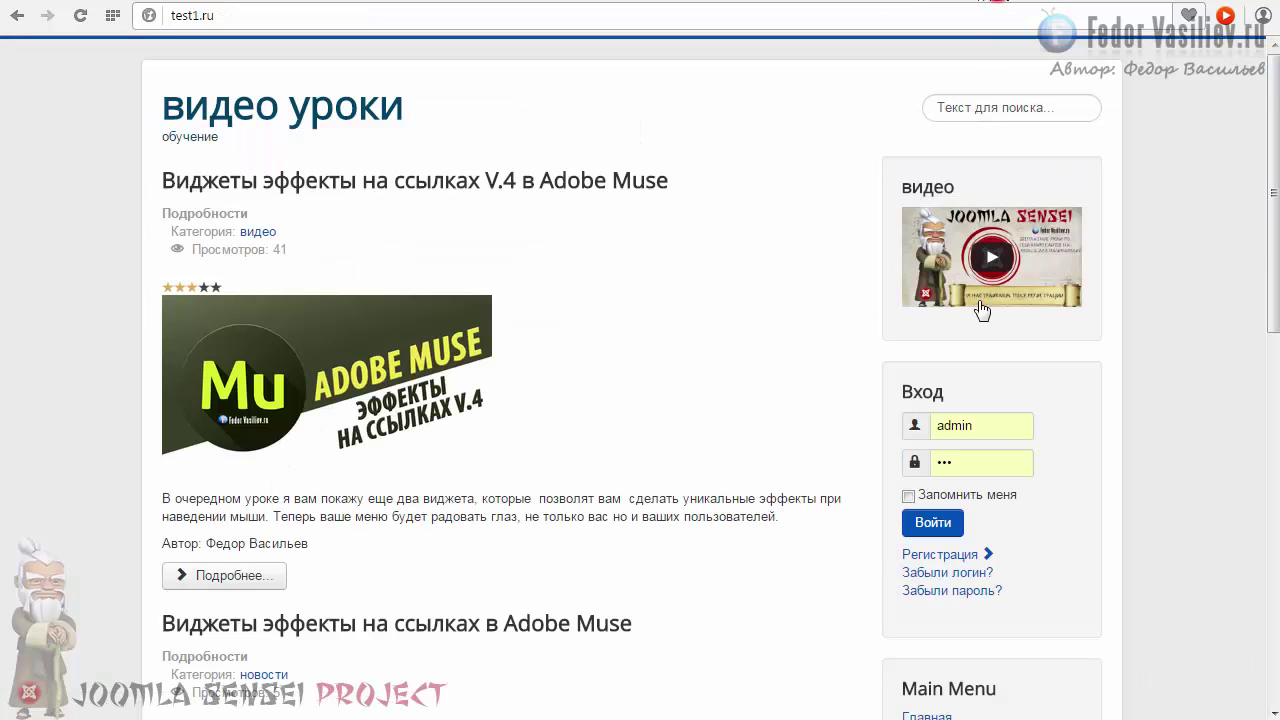
pyautogui.scroll(-5, 991, 311)
pyautogui.scroll(1, 1010, 336)
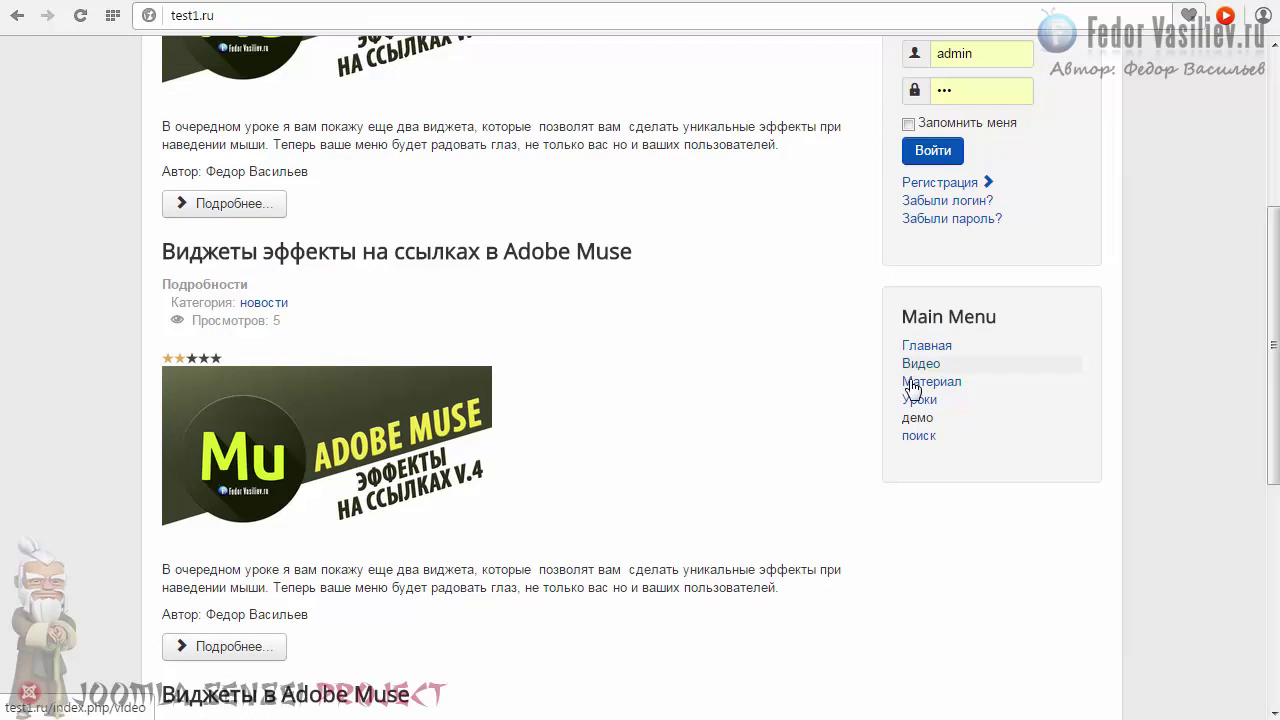
pyautogui.click(917, 362)
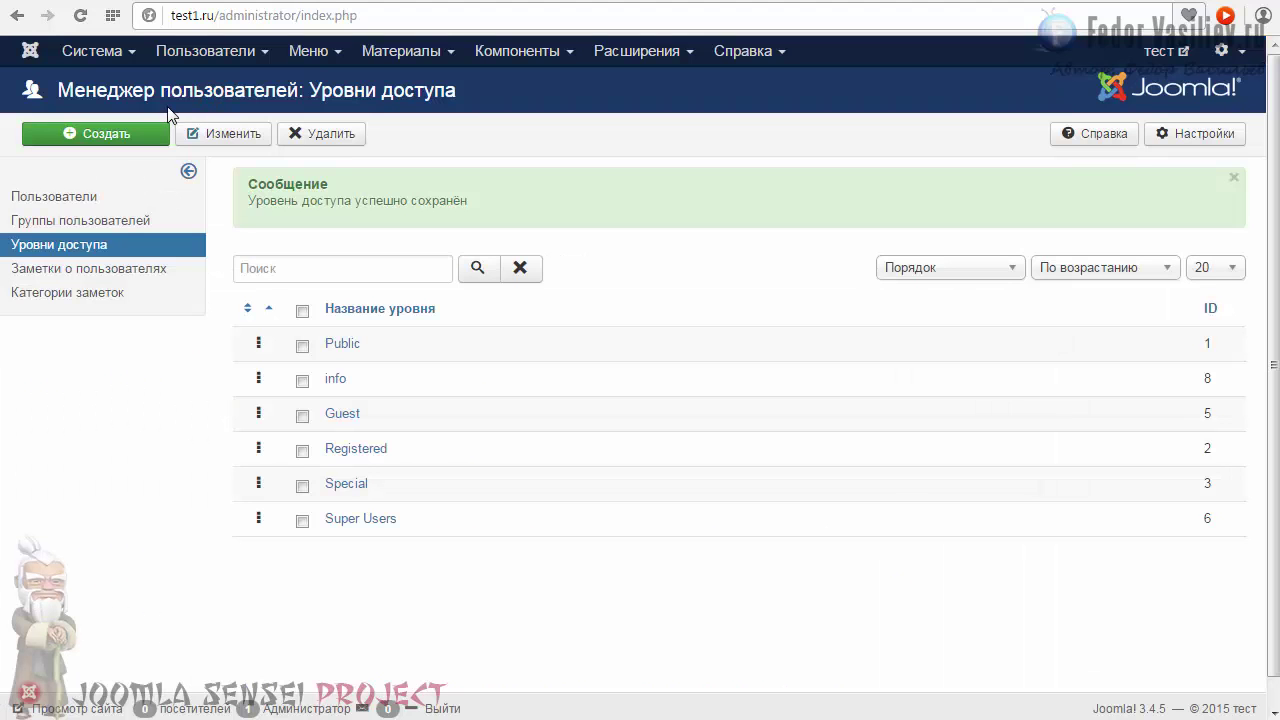
# Set the Main Menu's Видео item access to info and save the item.
pyautogui.click(329, 56)
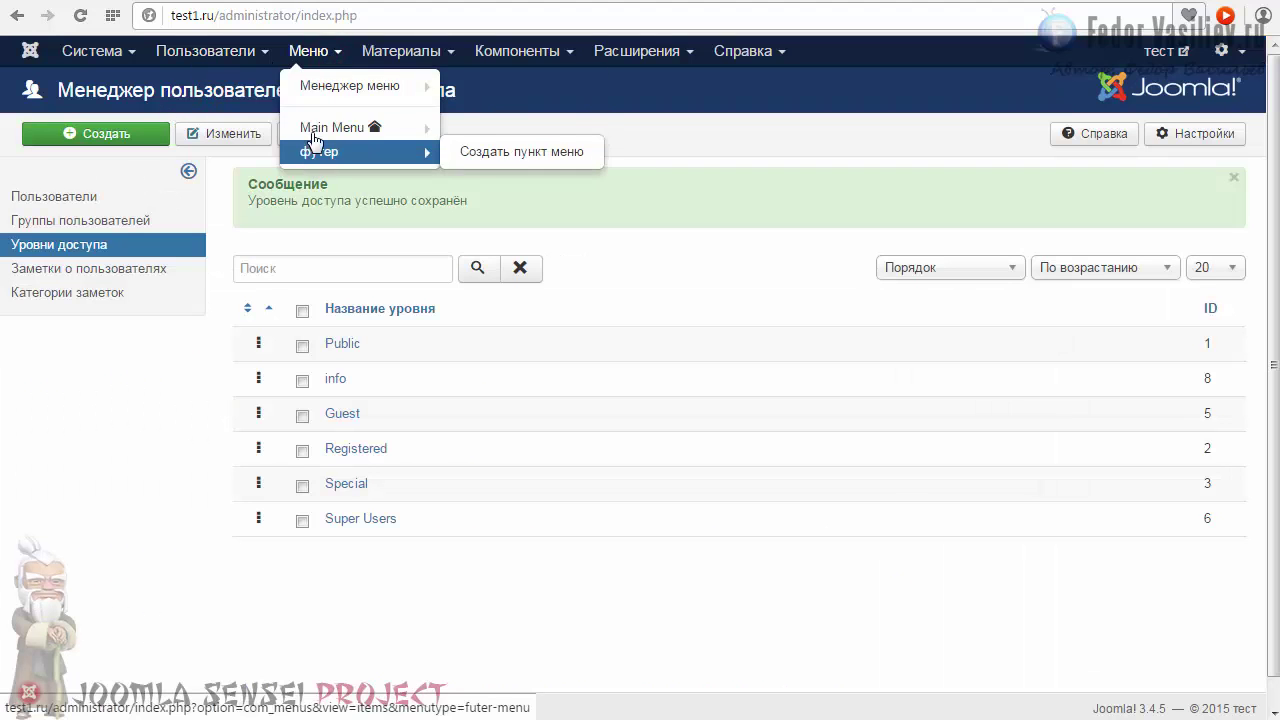
pyautogui.click(350, 149)
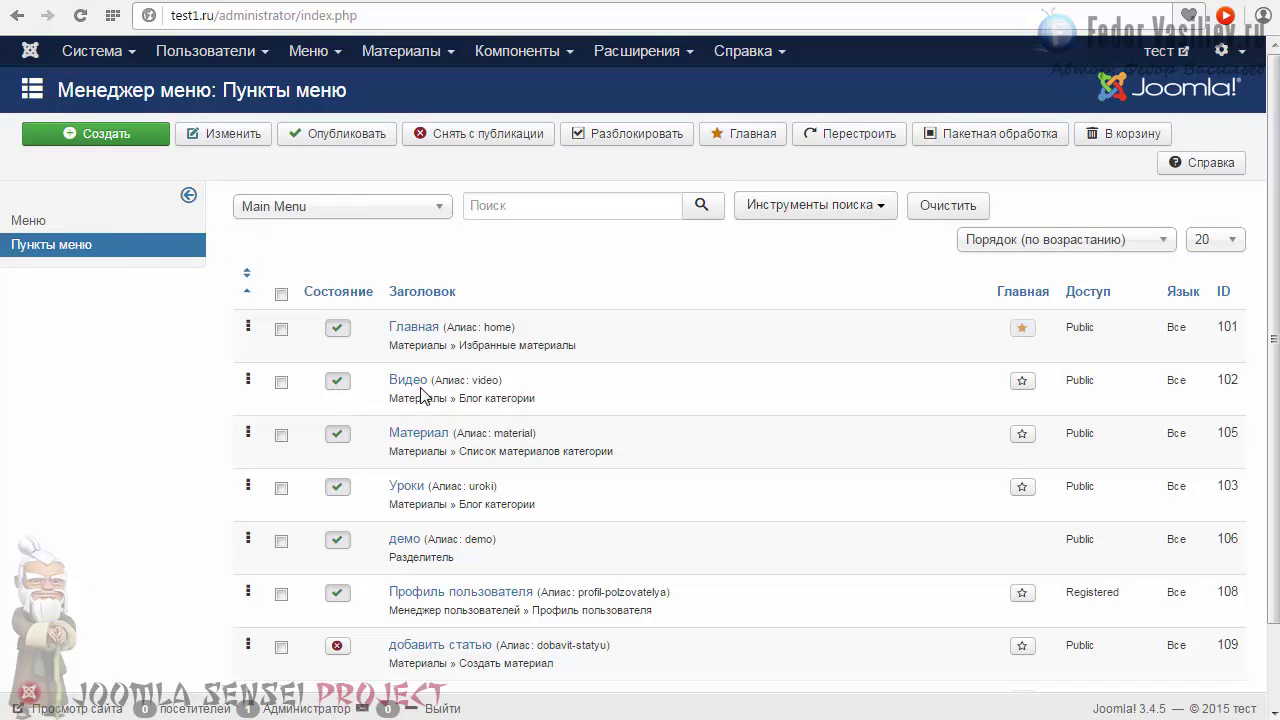
pyautogui.click(402, 380)
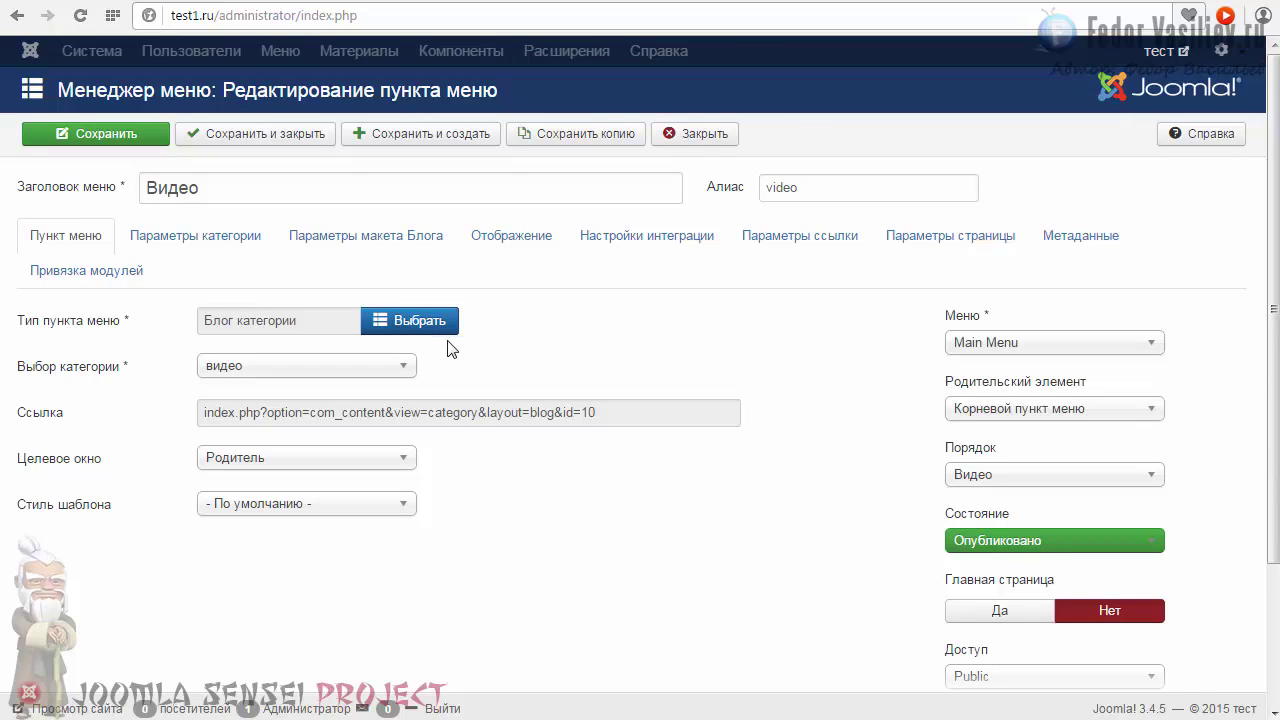
pyautogui.click(215, 187)
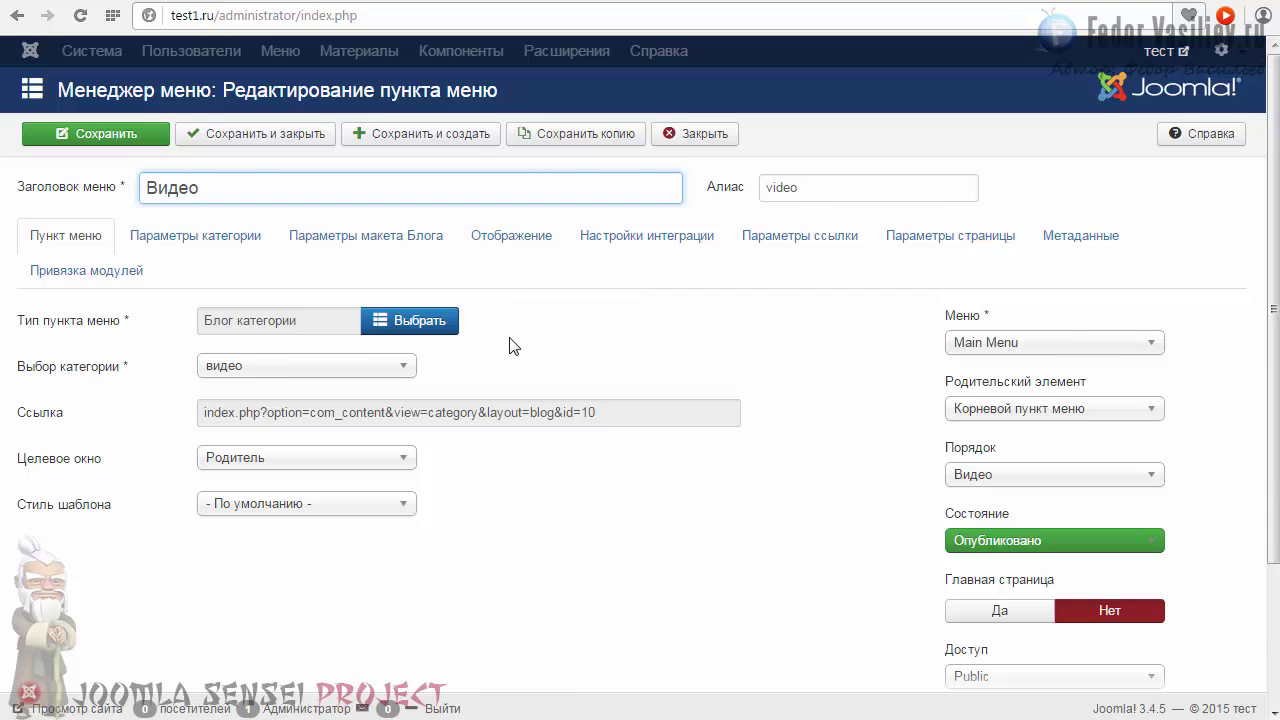
pyautogui.scroll(-1, 513, 345)
pyautogui.scroll(-1, 513, 345)
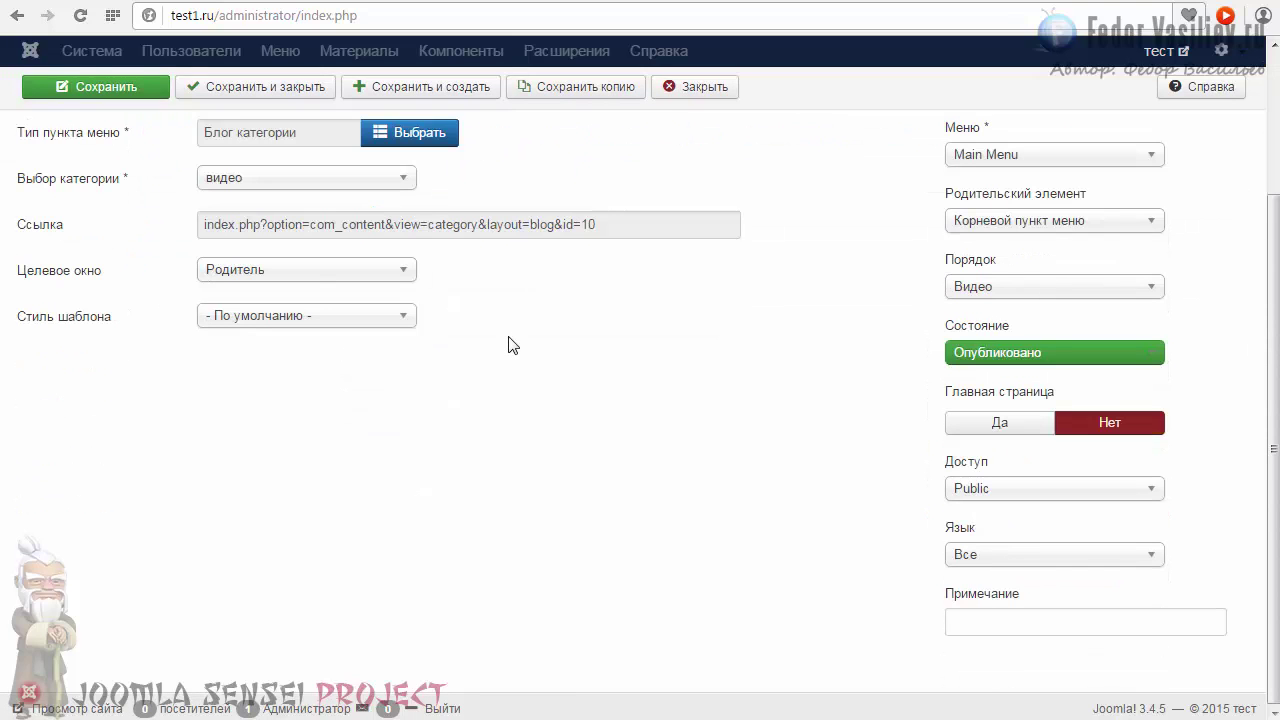
pyautogui.click(984, 490)
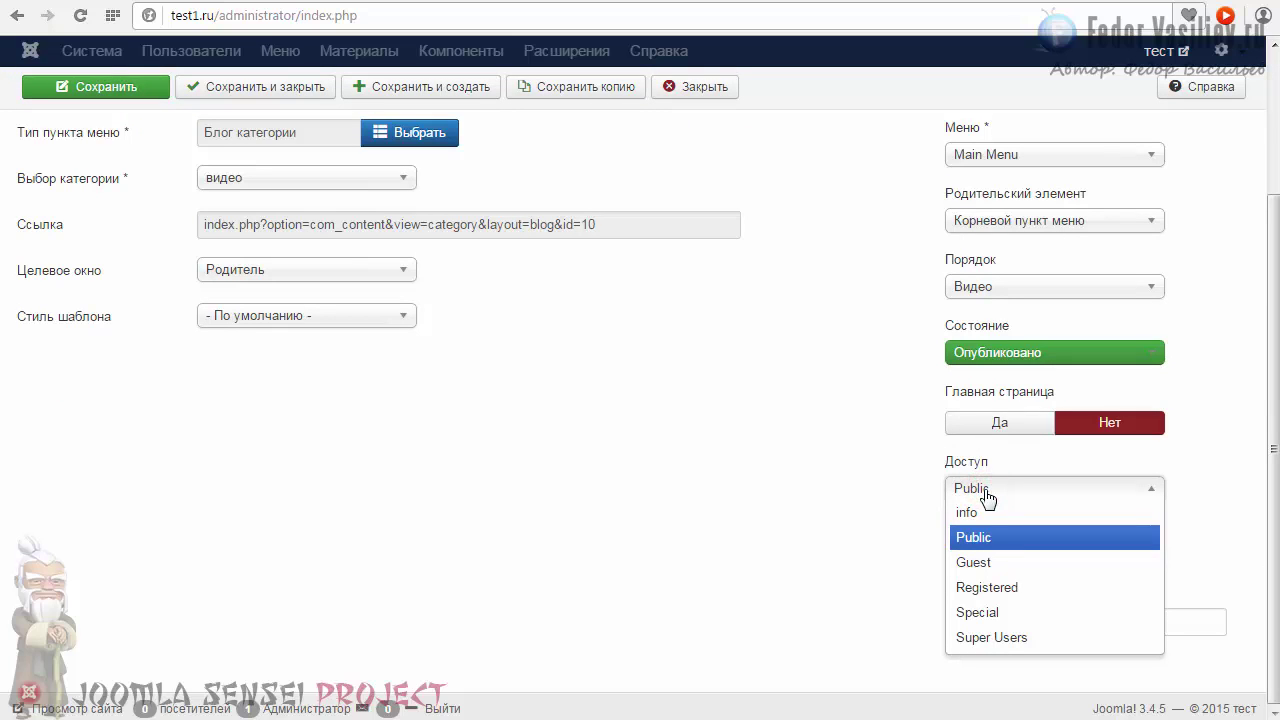
pyautogui.click(976, 513)
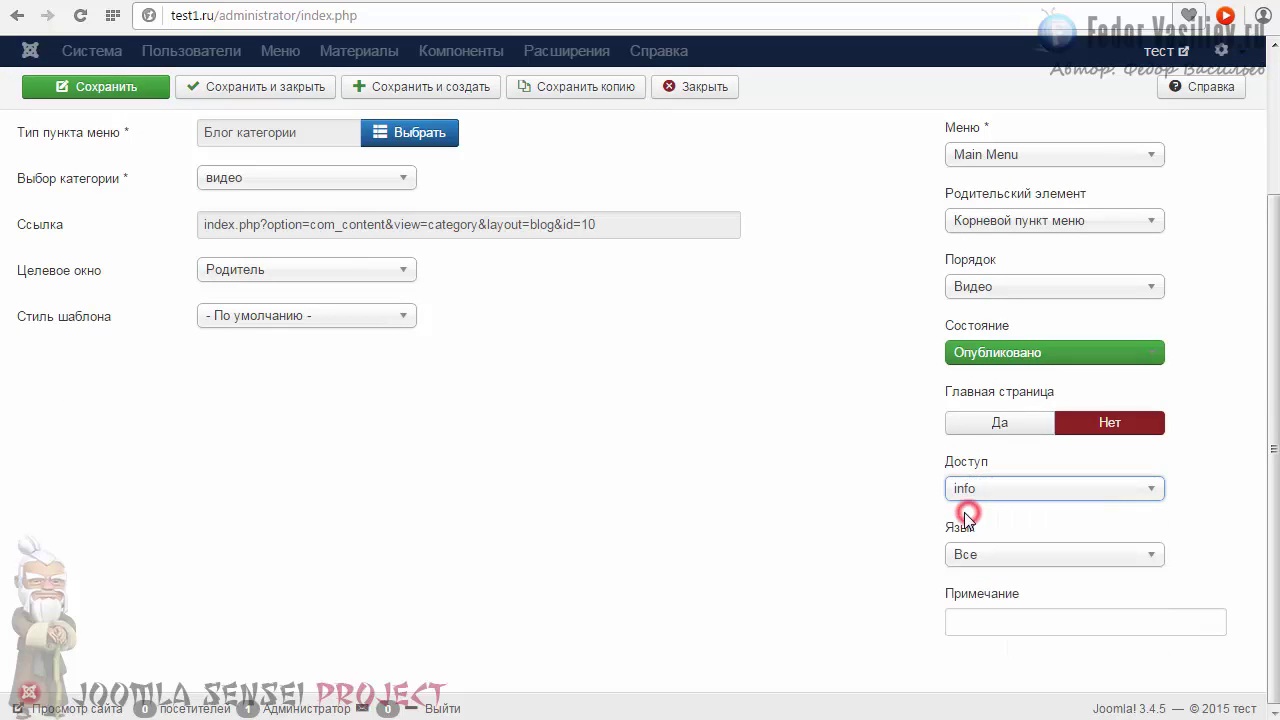
pyautogui.scroll(2, 614, 453)
pyautogui.click(247, 133)
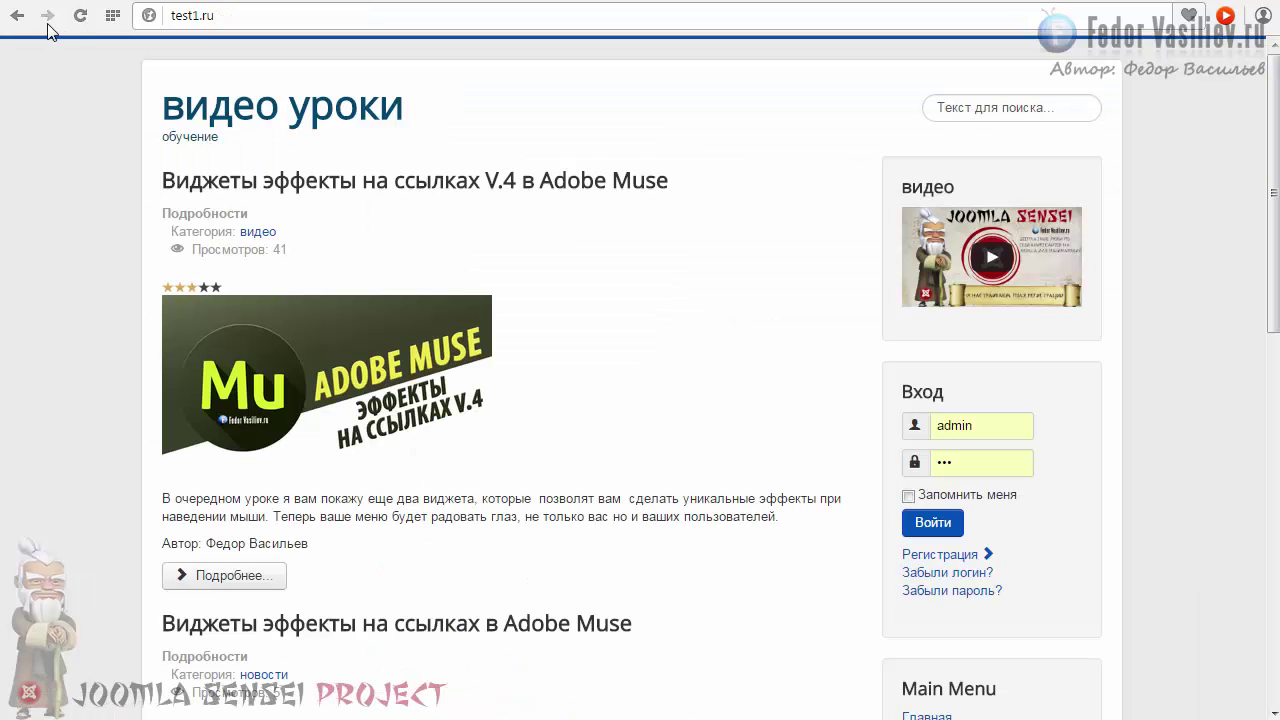
# Reload the site's home page to apply the access change.
pyautogui.scroll(-4, 428, 249)
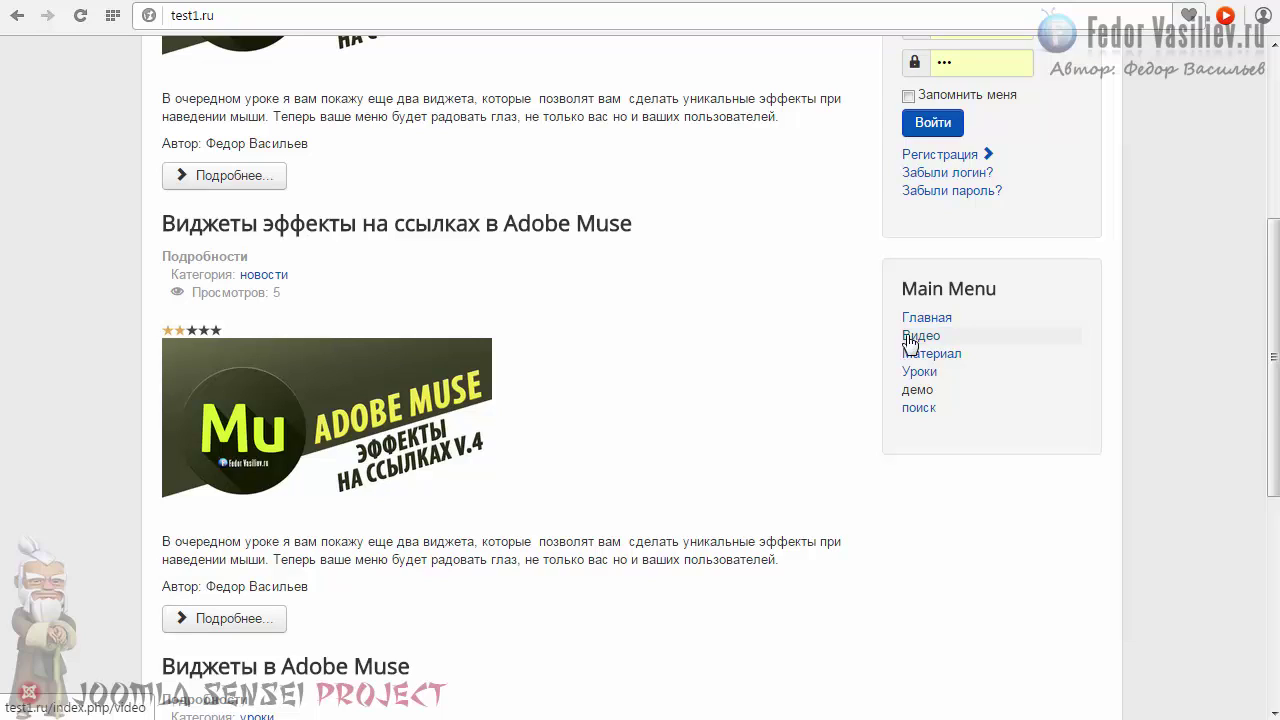
pyautogui.click(83, 17)
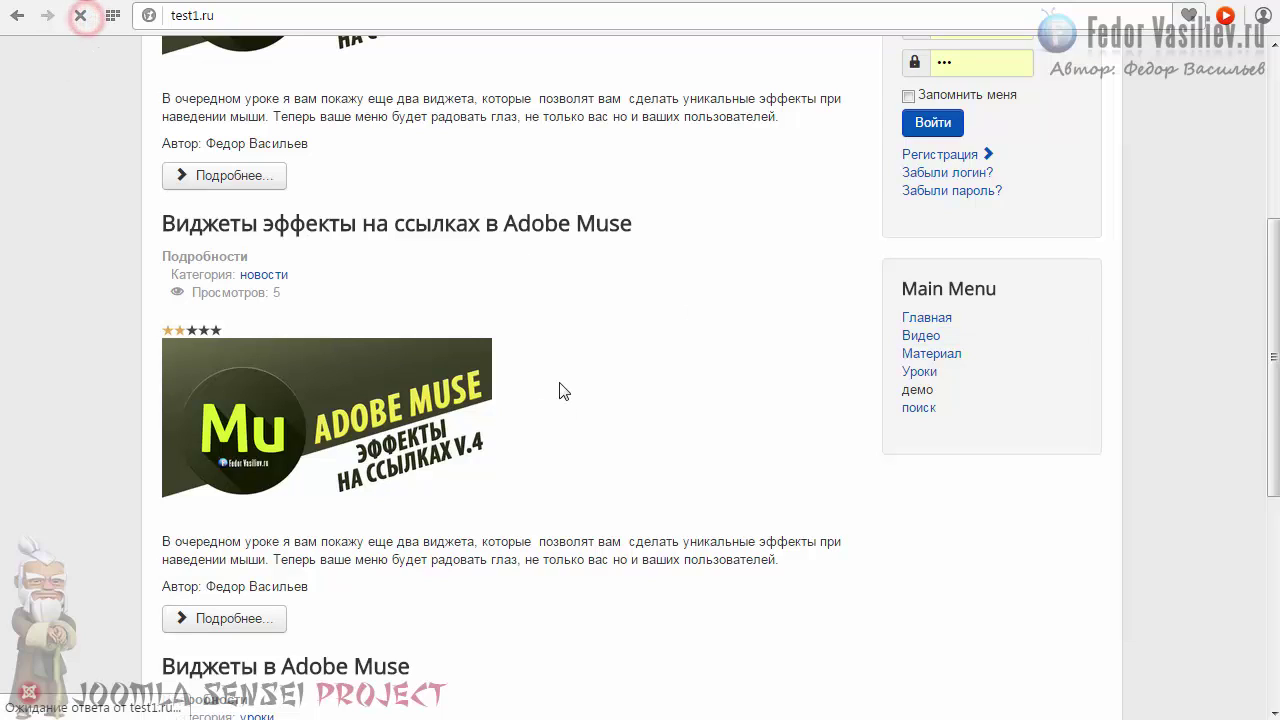
pyautogui.click(923, 318)
pyautogui.scroll(-2, 910, 346)
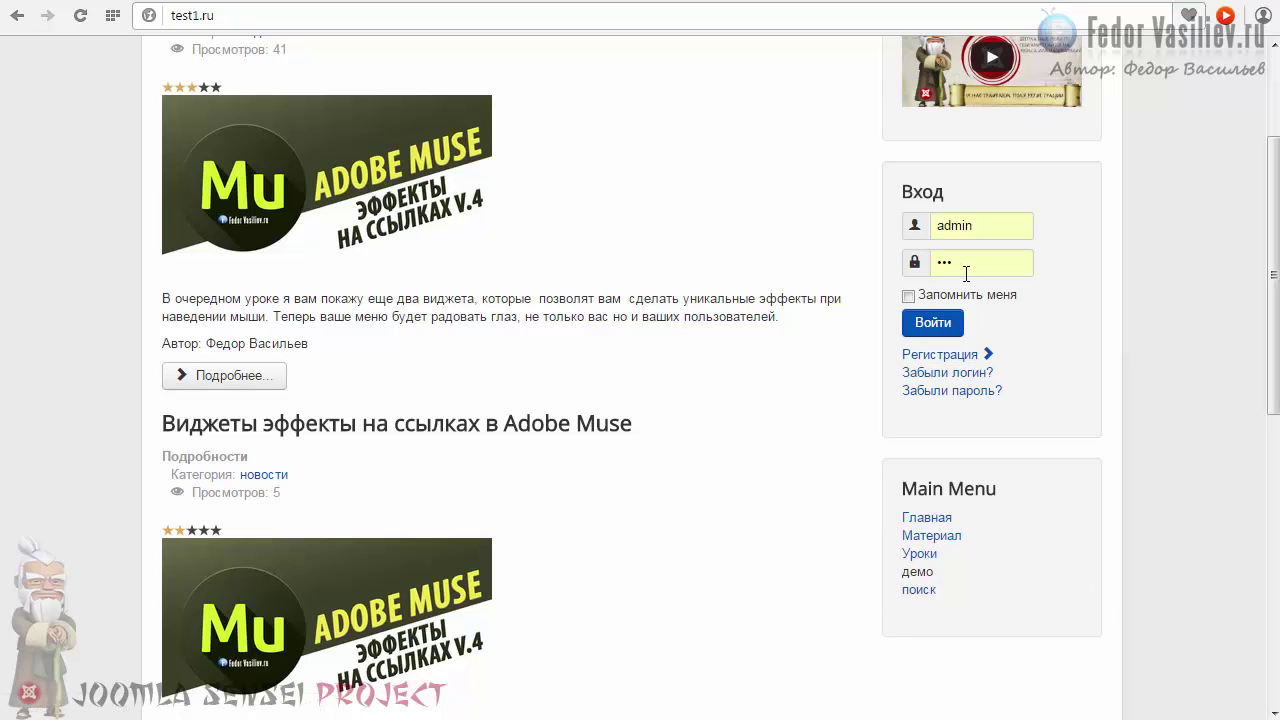
# Sign in through the Login module as test, with the account password and Remember me ticked.
pyautogui.click(985, 228)
pyautogui.press('BackSpace')
pyautogui.press('BackSpace')
pyautogui.press('BackSpace')
pyautogui.press('BackSpace')
pyautogui.press('BackSpace')
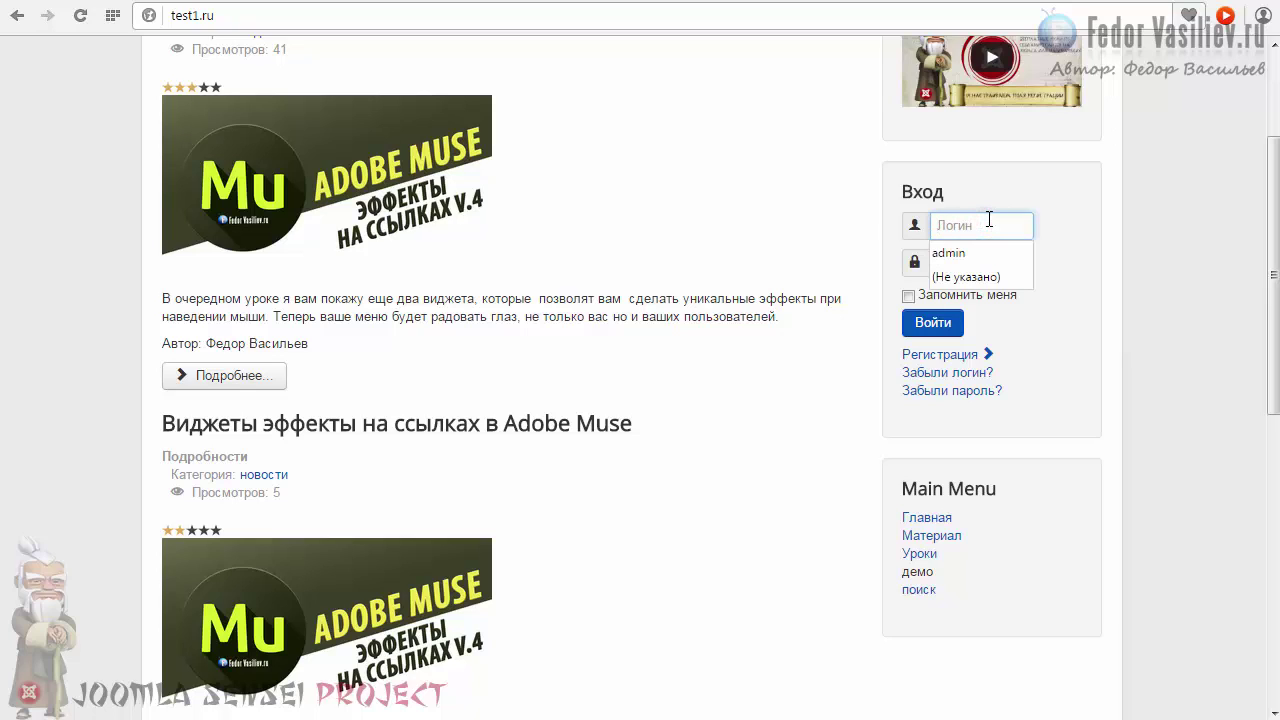
pyautogui.write('test')
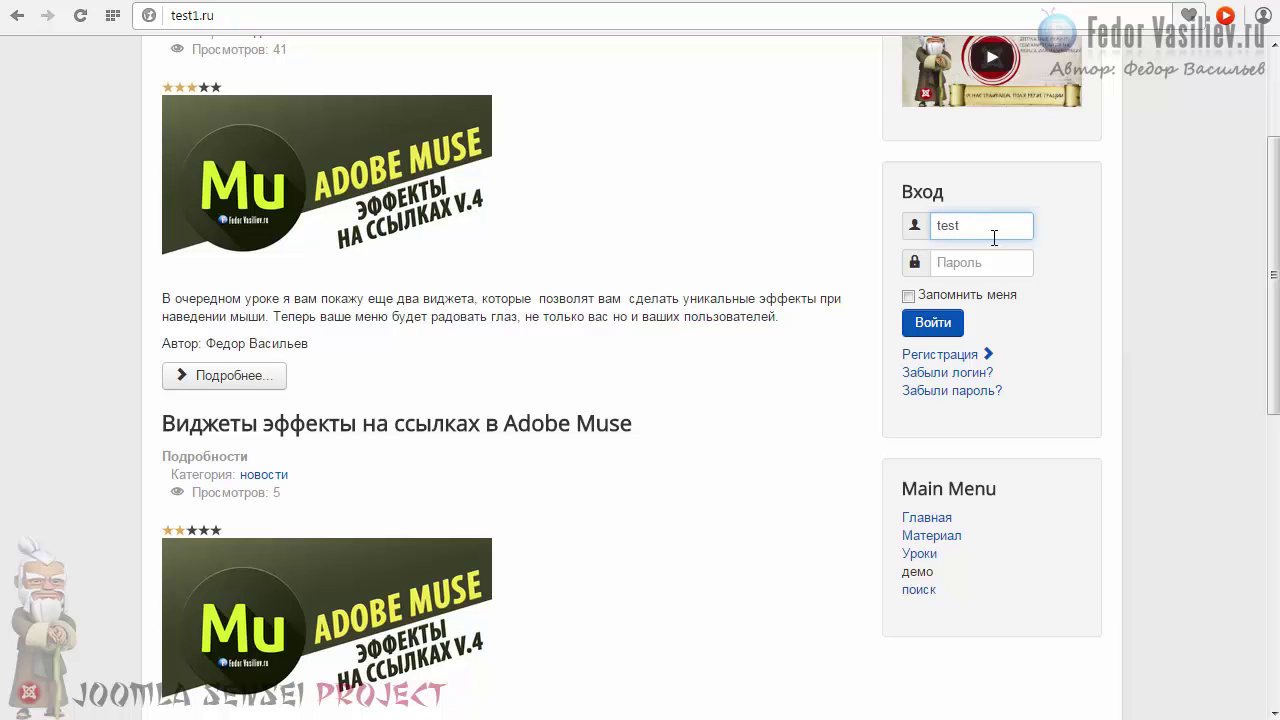
pyautogui.click(1000, 265)
pyautogui.write('test')
pyautogui.click(908, 296)
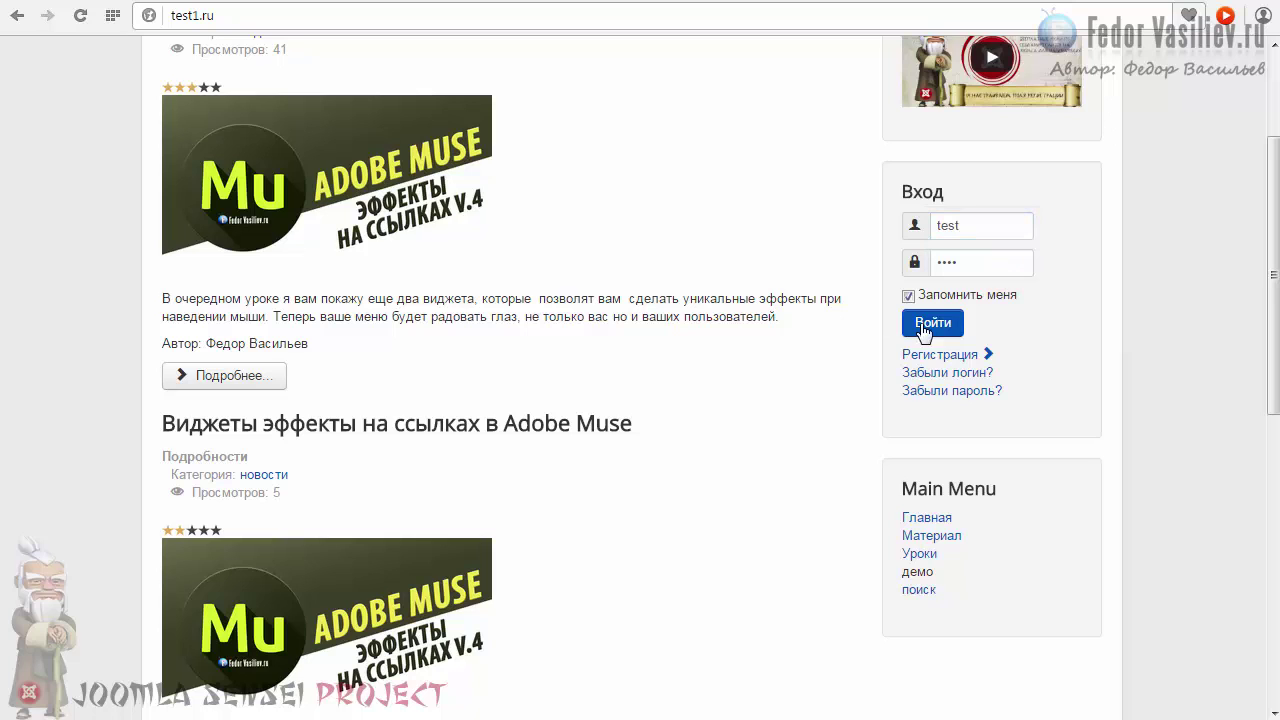
pyautogui.click(922, 331)
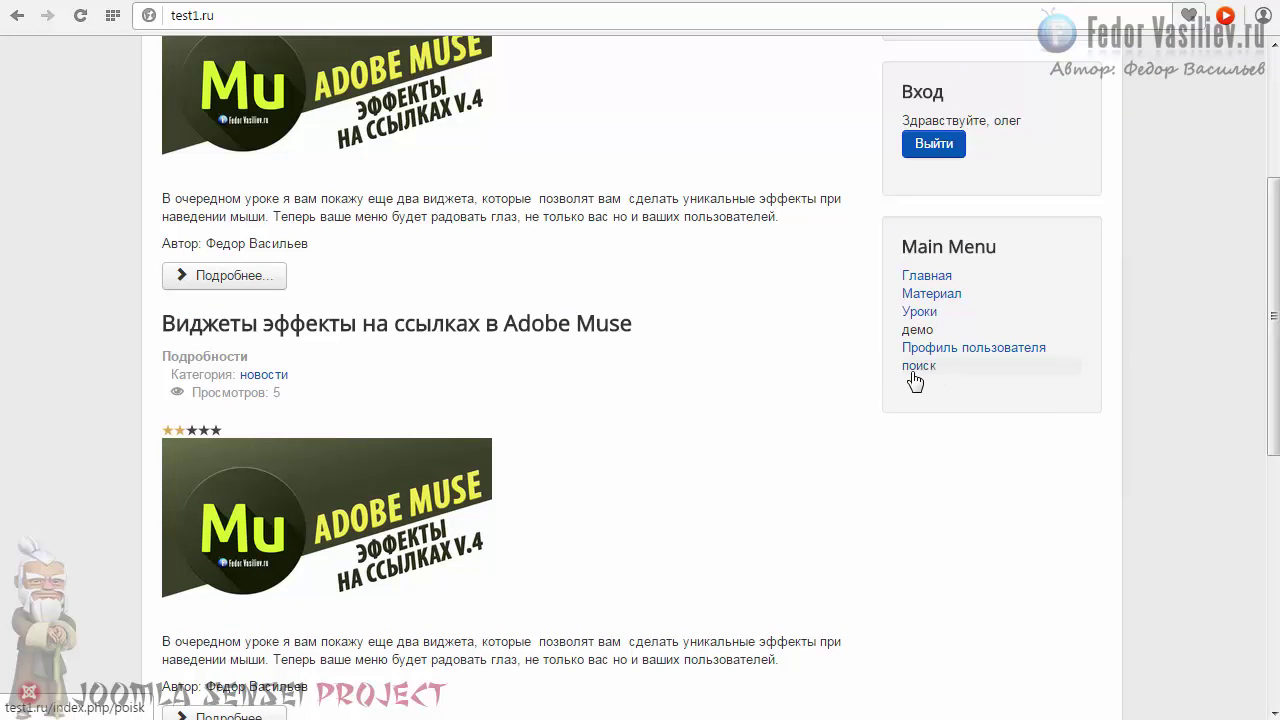
pyautogui.scroll(1, 935, 355)
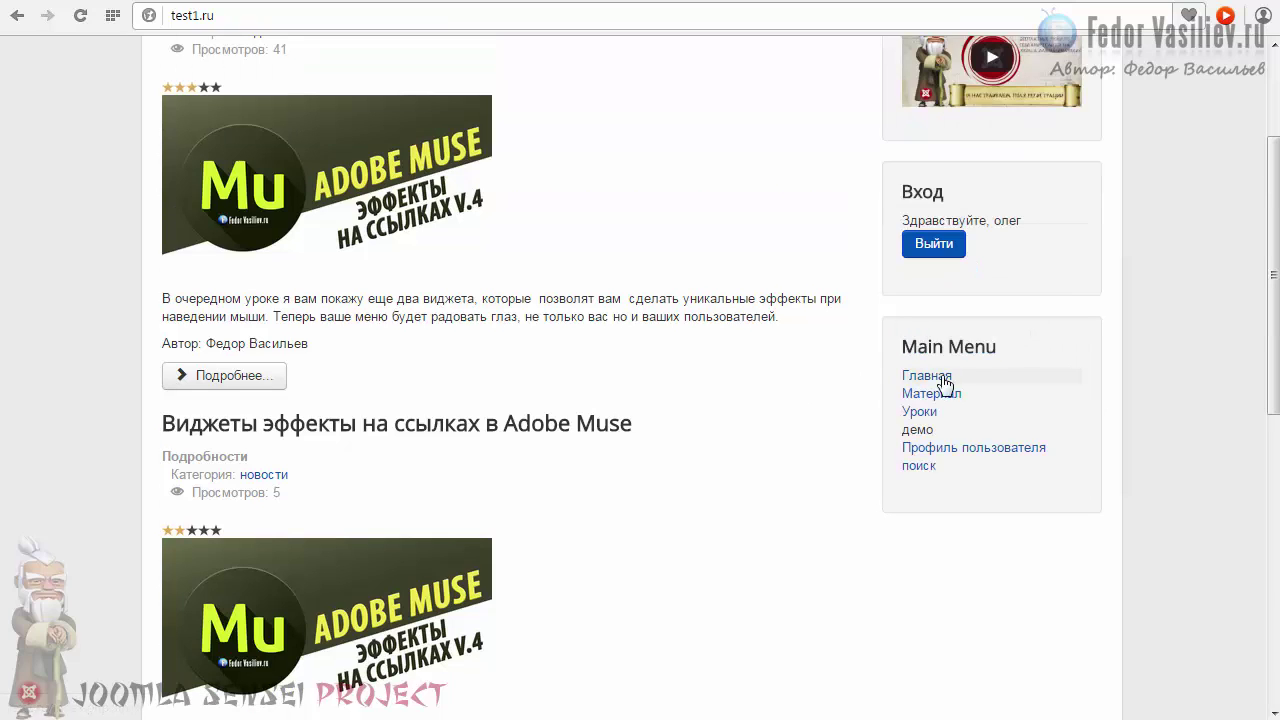
pyautogui.scroll(2, 954, 397)
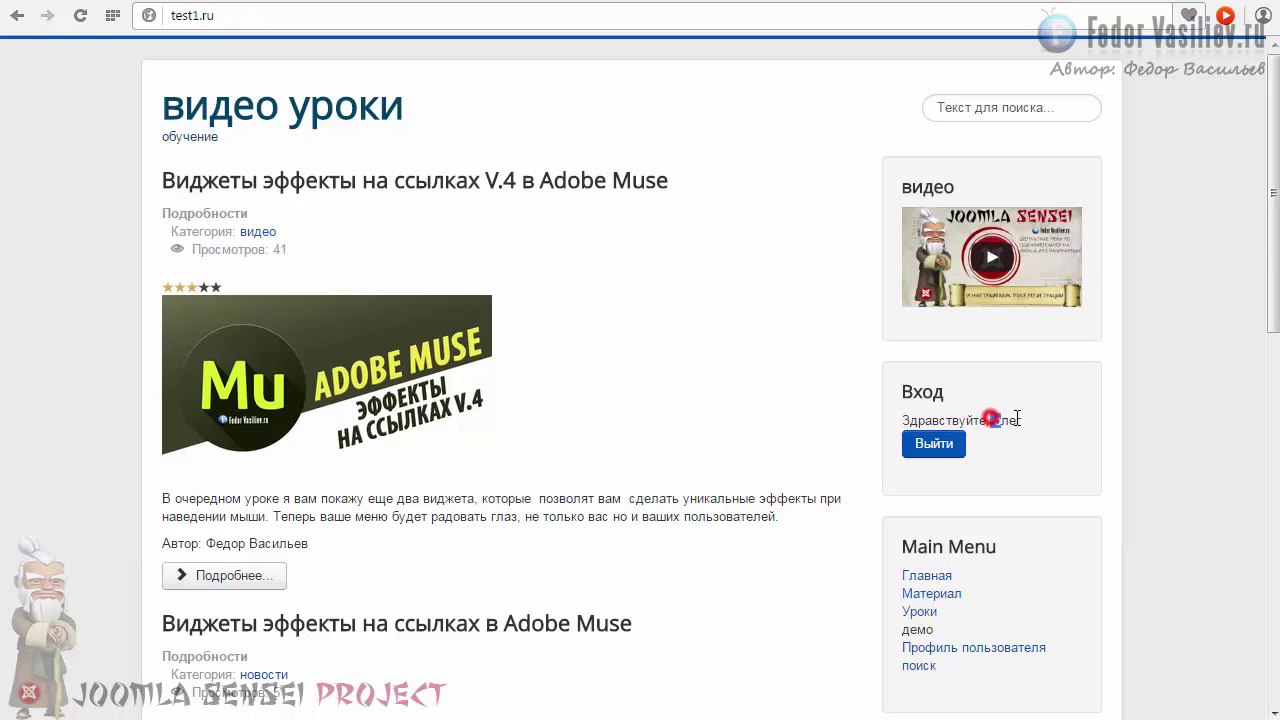
pyautogui.scroll(-2, 1274, 306)
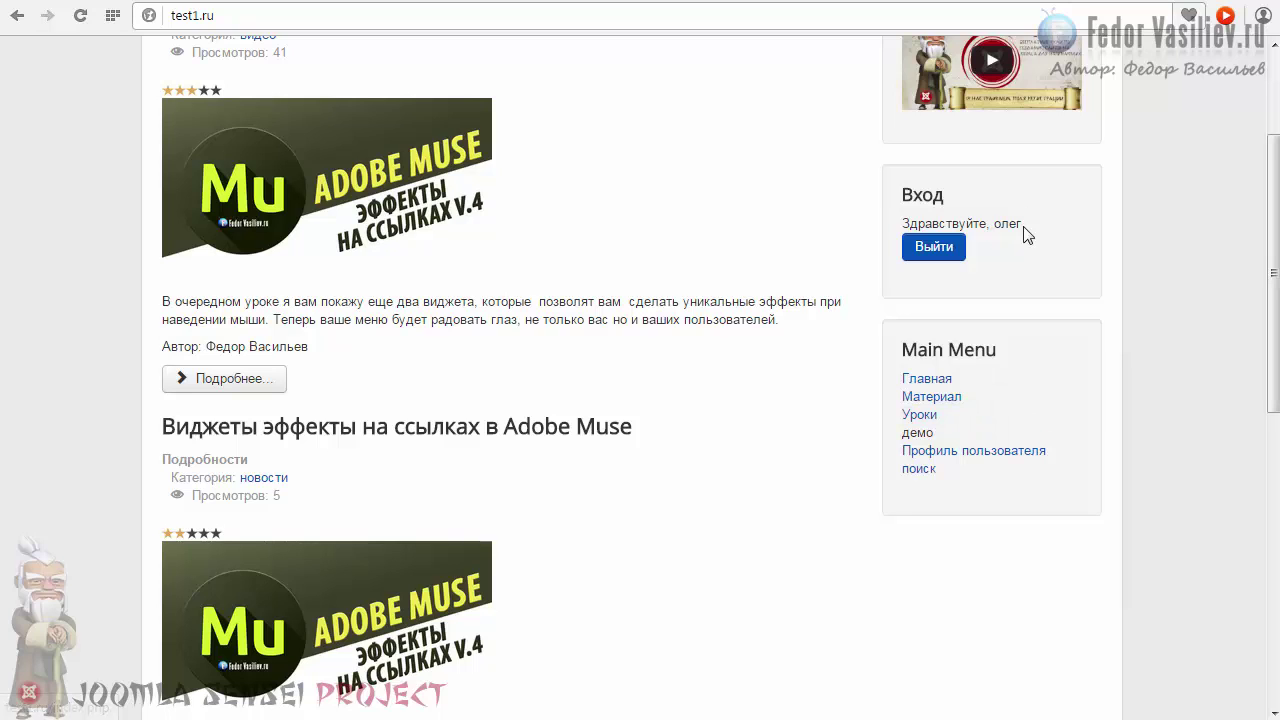
pyautogui.hotkey('ctrl', 'Tab')
# Tick the info group for the test user alongside Registered and save the account.
pyautogui.moveTo(205, 50)
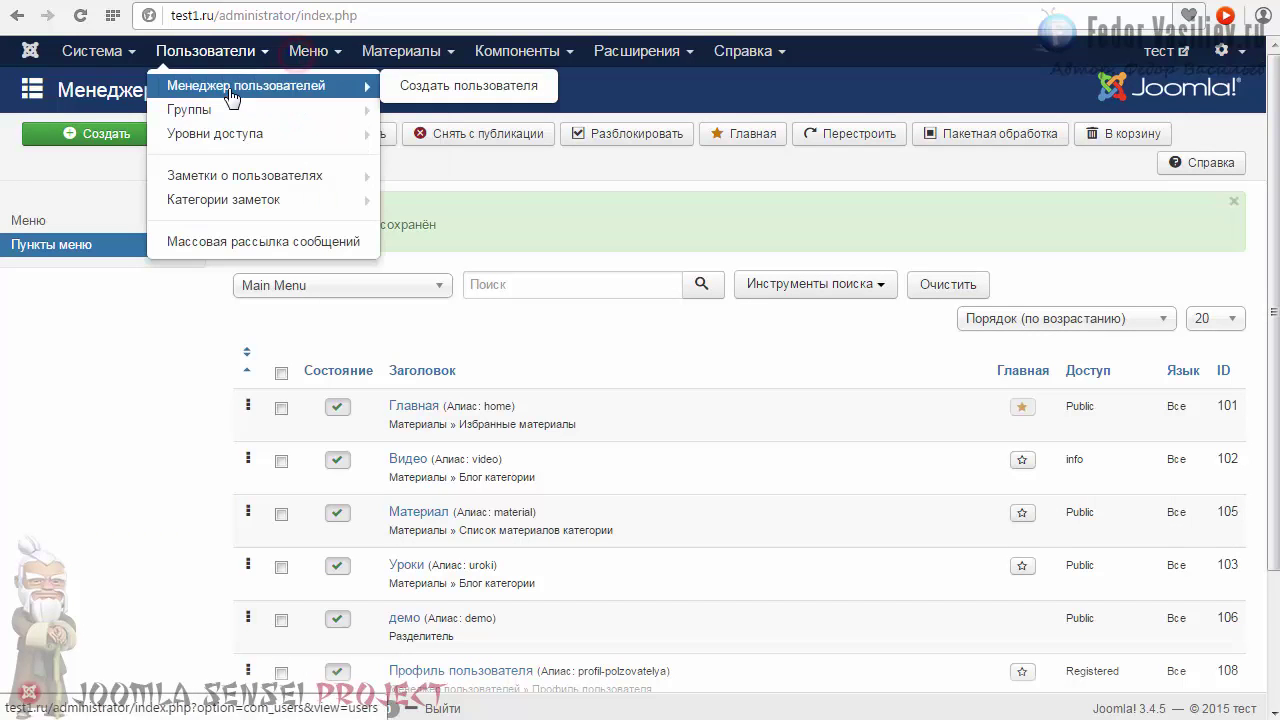
pyautogui.click(265, 85)
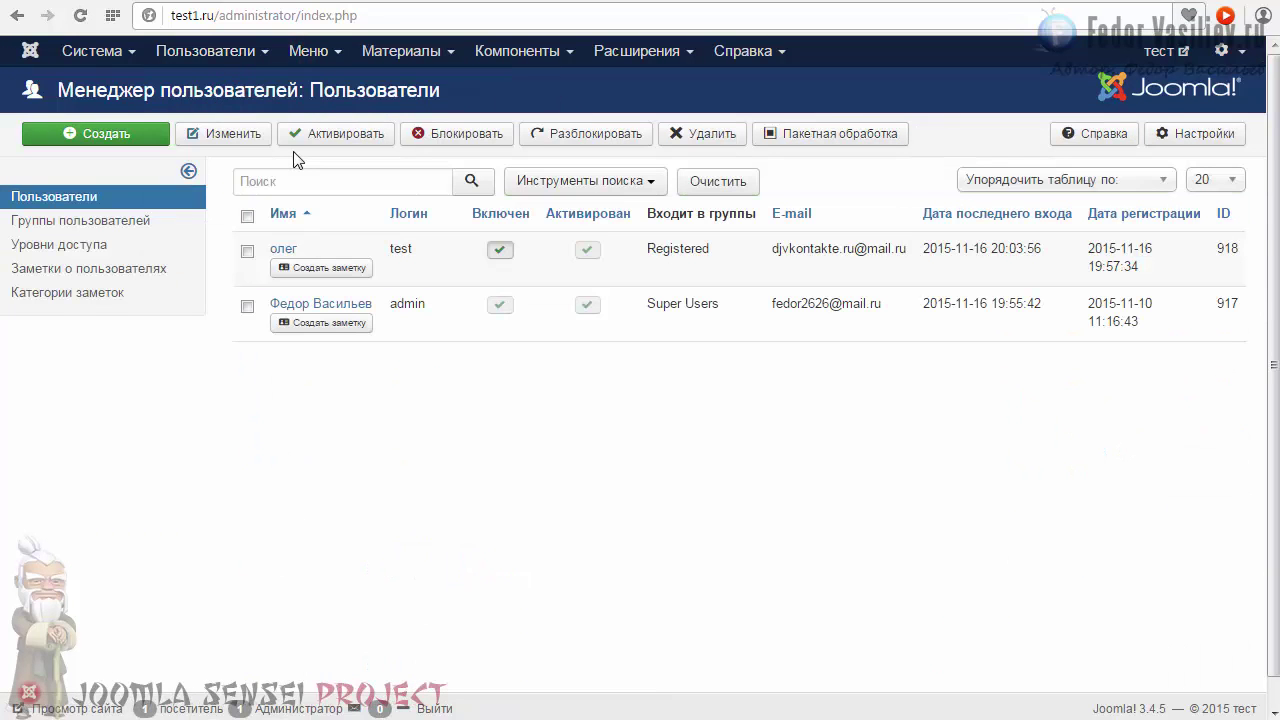
pyautogui.click(279, 250)
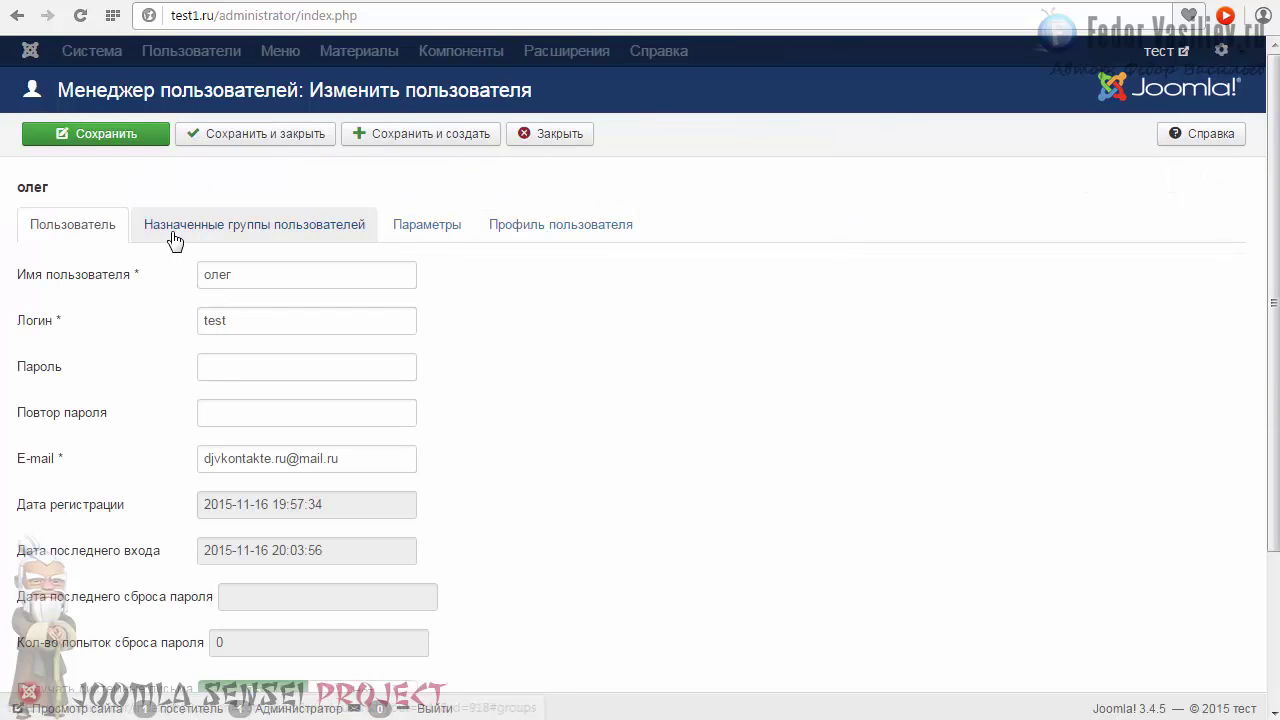
pyautogui.click(241, 228)
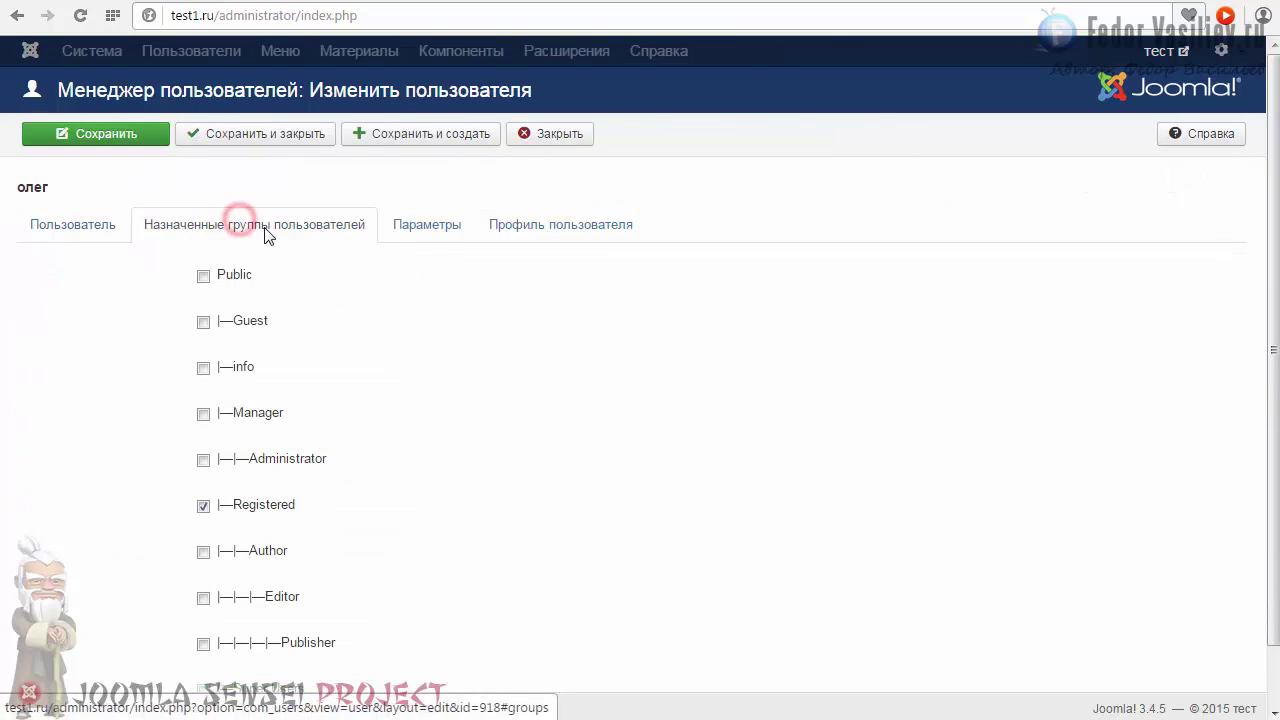
pyautogui.scroll(-1, 537, 343)
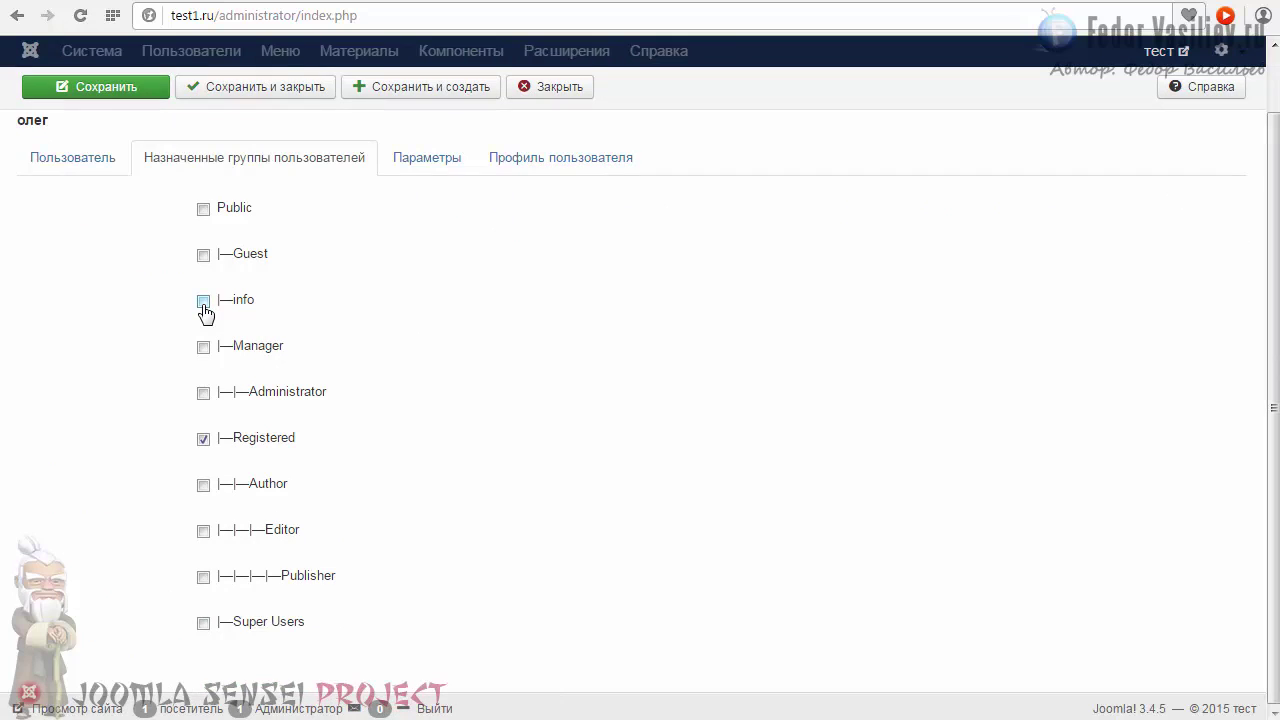
pyautogui.click(204, 304)
pyautogui.scroll(1, 478, 340)
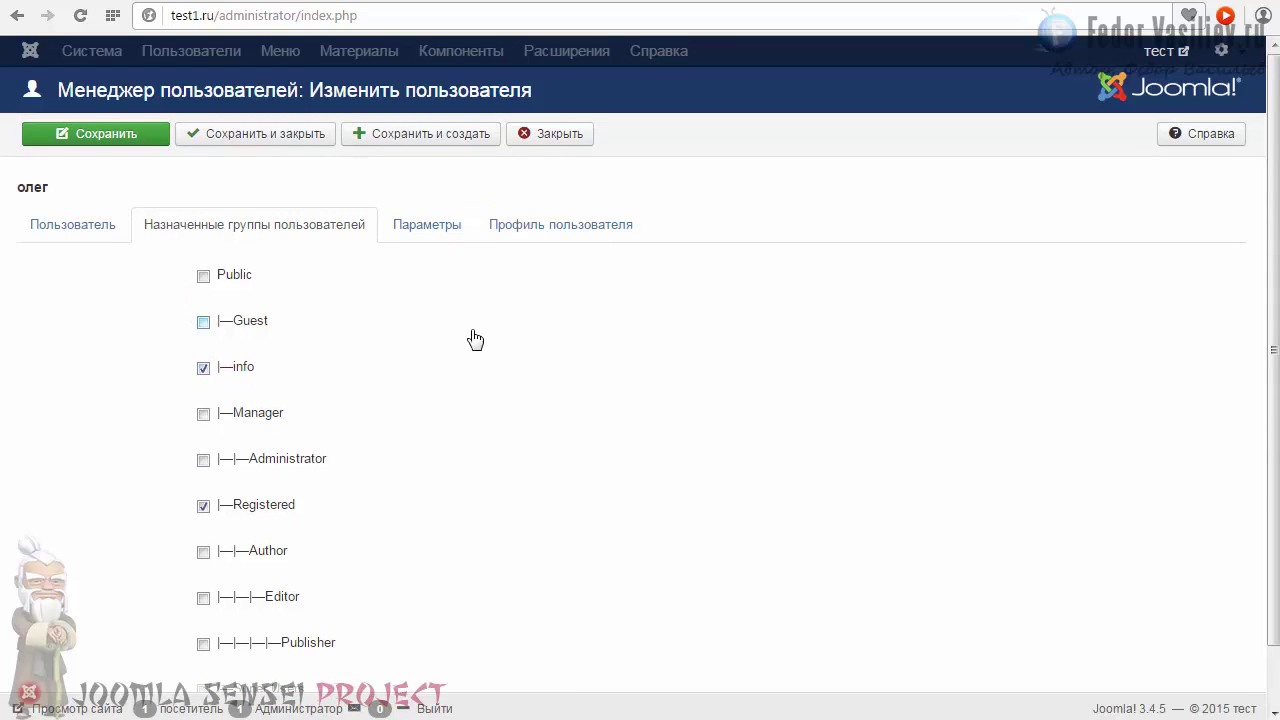
pyautogui.click(214, 138)
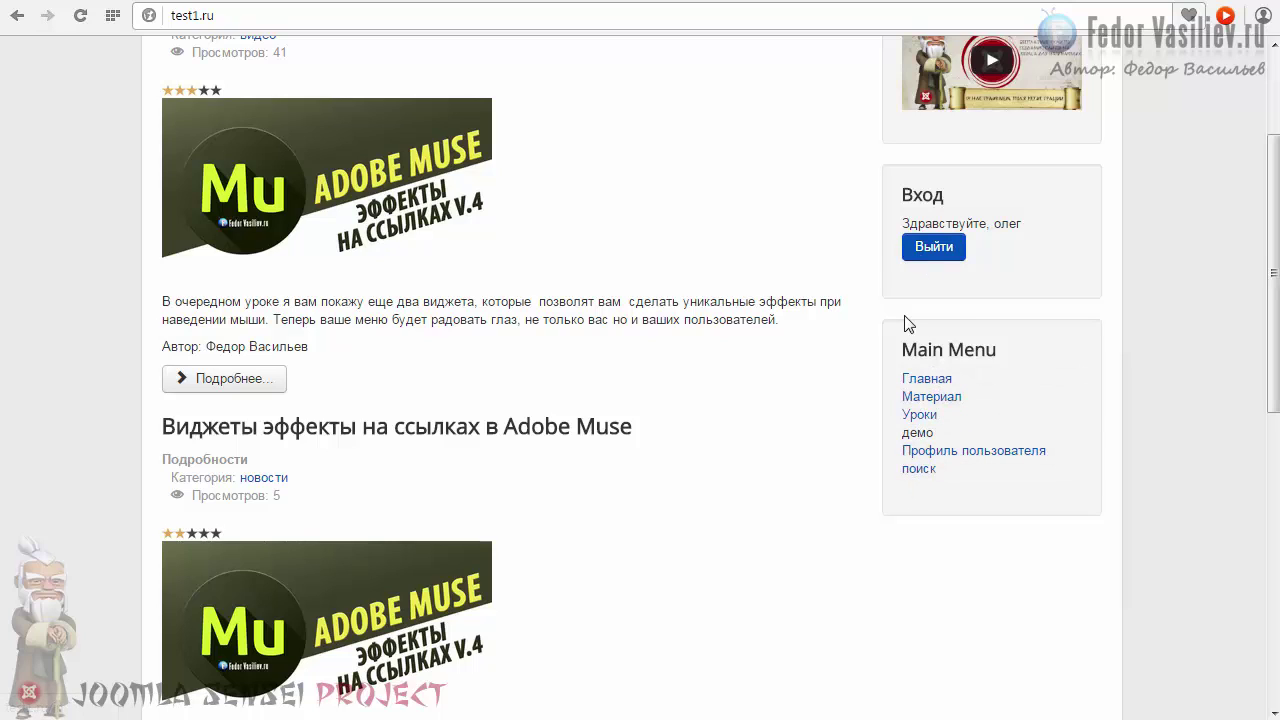
# Log out and sign back in as the registered user, keeping the login remembered.
pyautogui.click(934, 250)
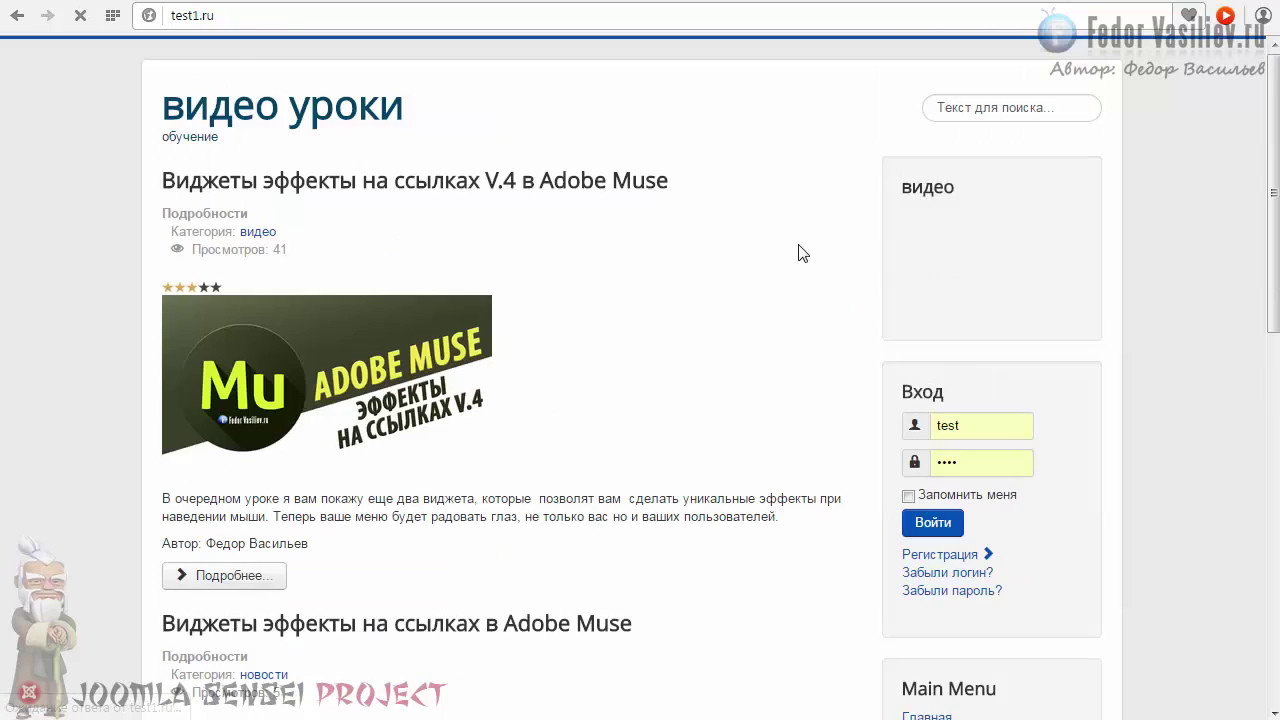
pyautogui.click(908, 295)
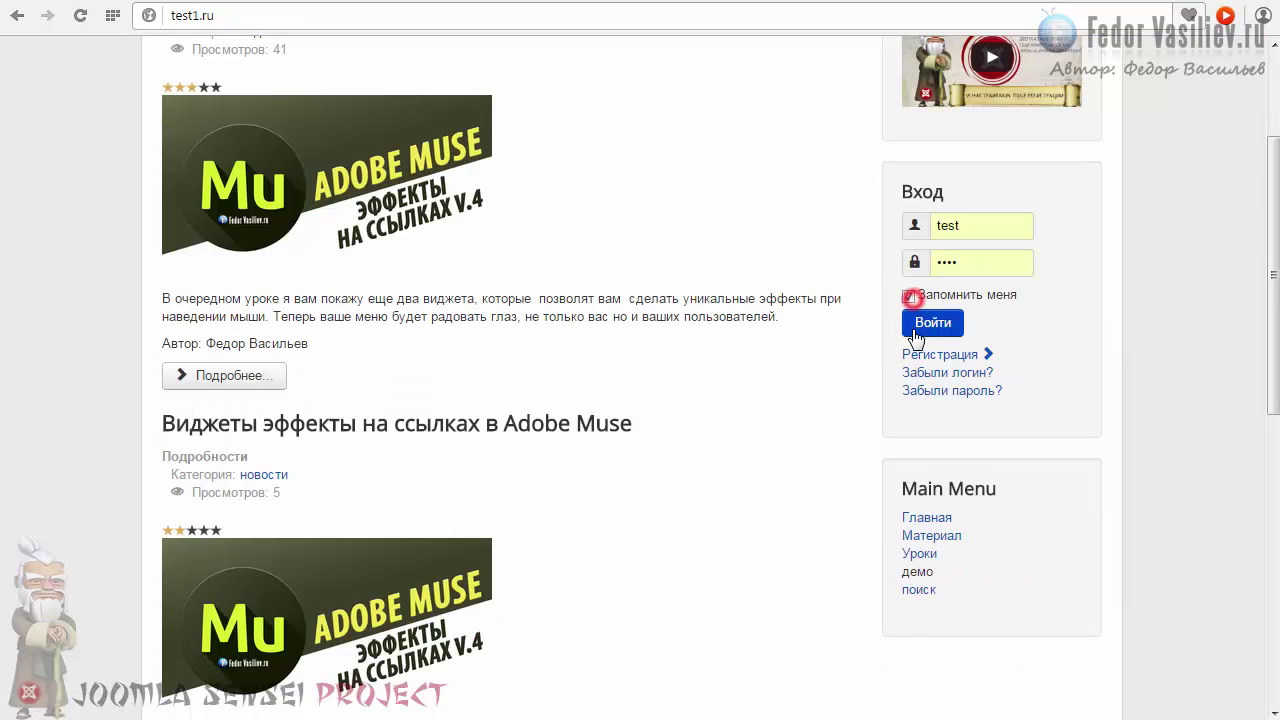
pyautogui.click(933, 322)
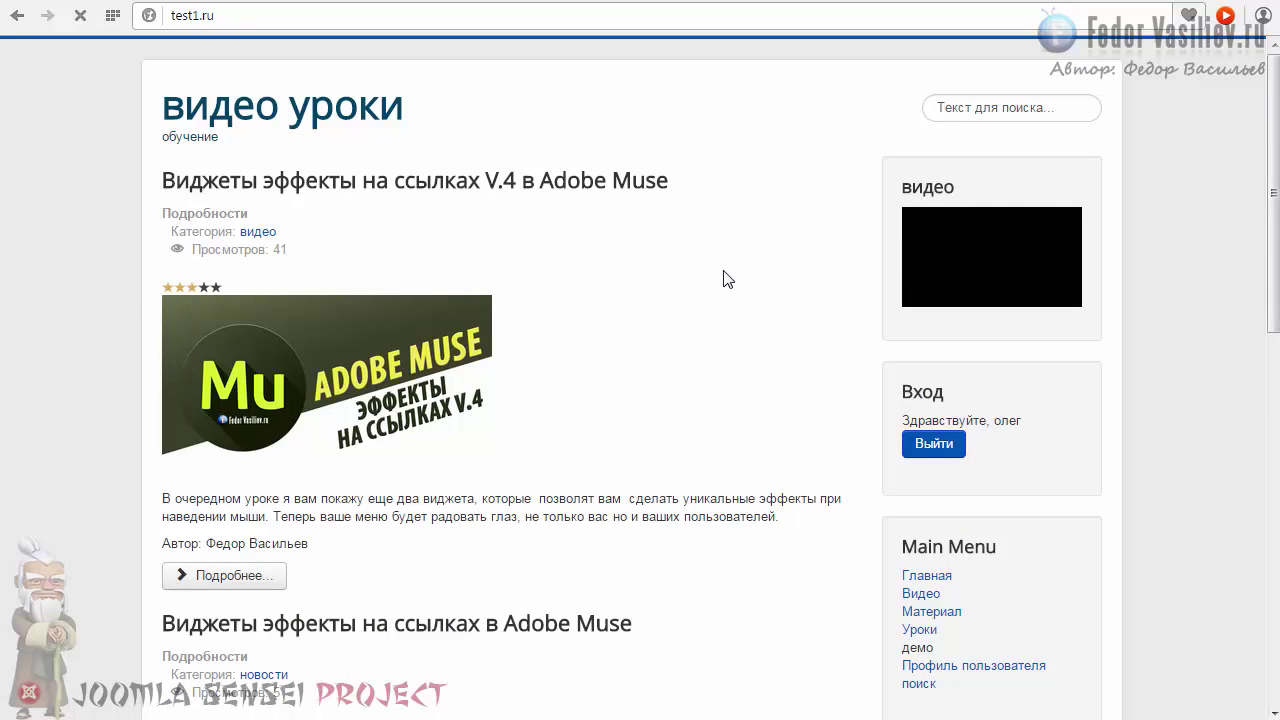
pyautogui.scroll(-1, 735, 303)
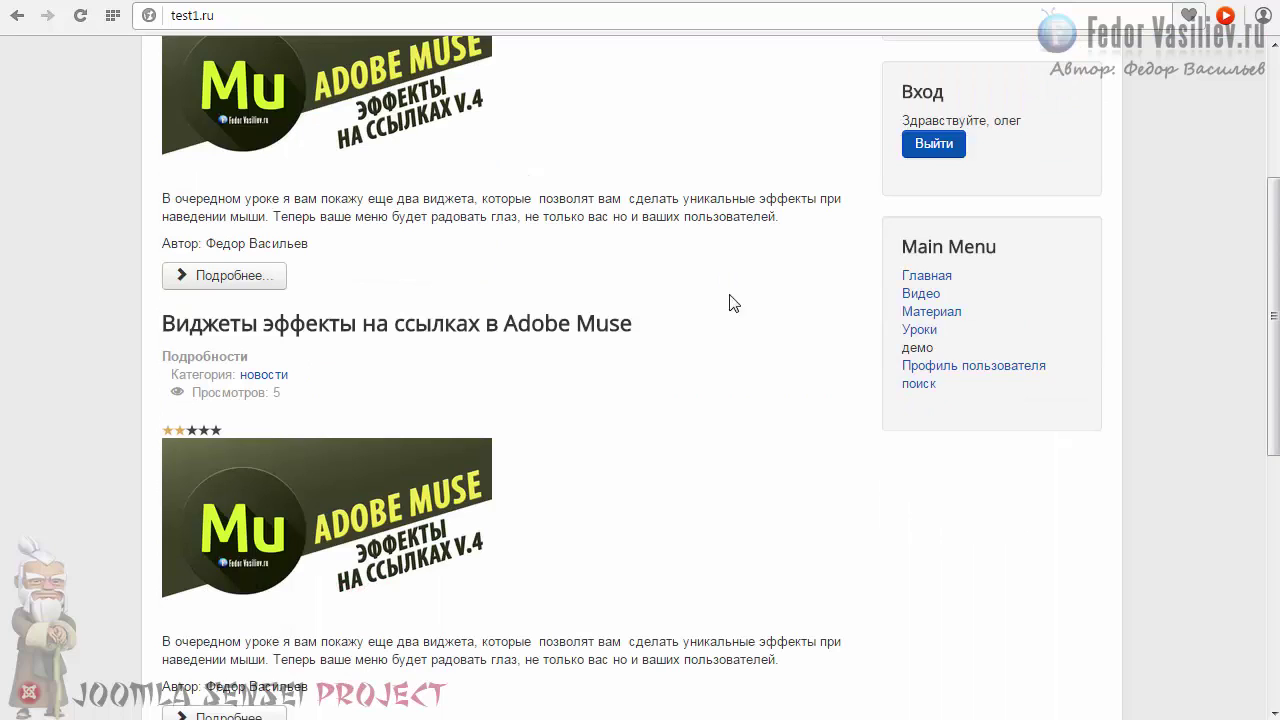
# Open the Видео page as the registered user, then log out of that account.
pyautogui.click(924, 296)
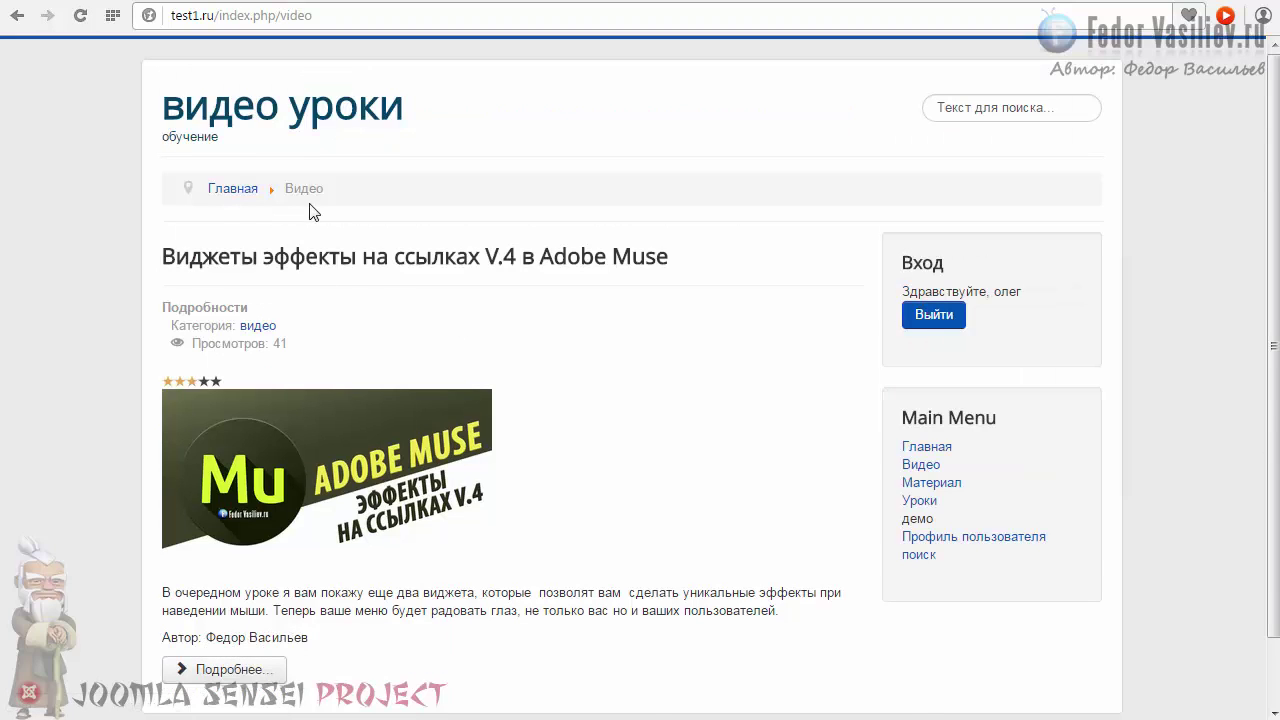
pyautogui.scroll(-1, 349, 253)
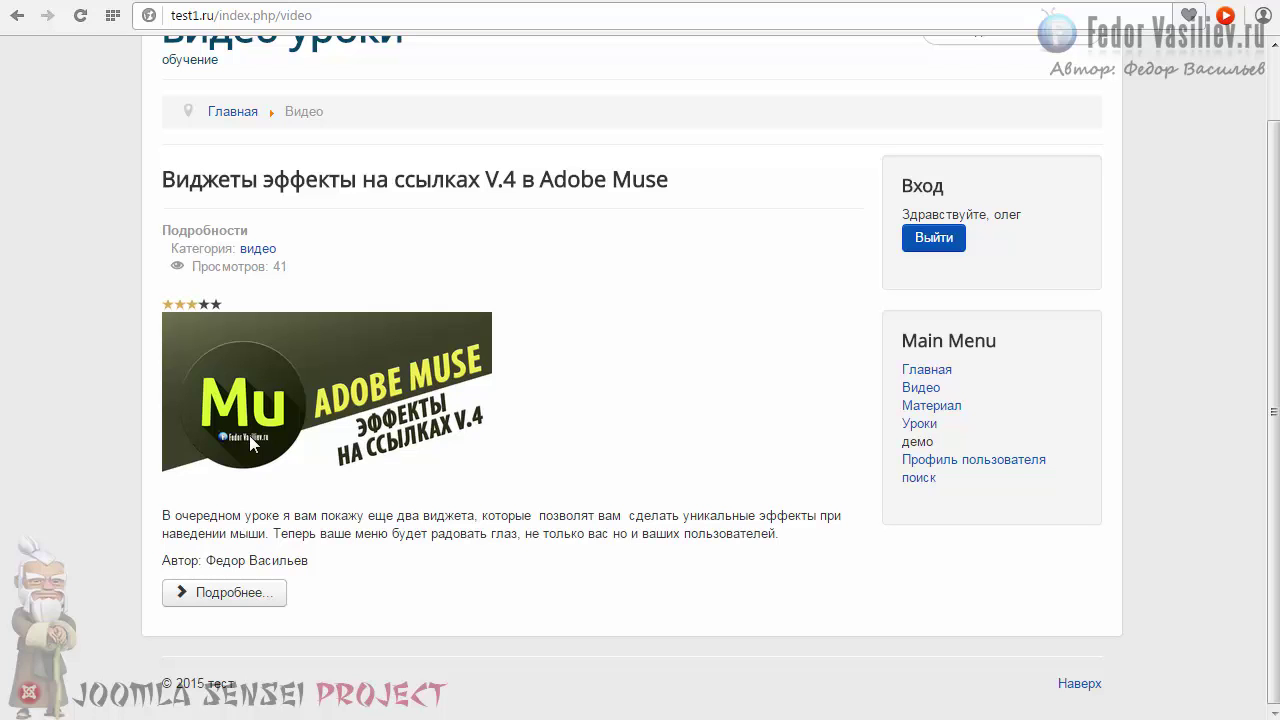
pyautogui.click(934, 237)
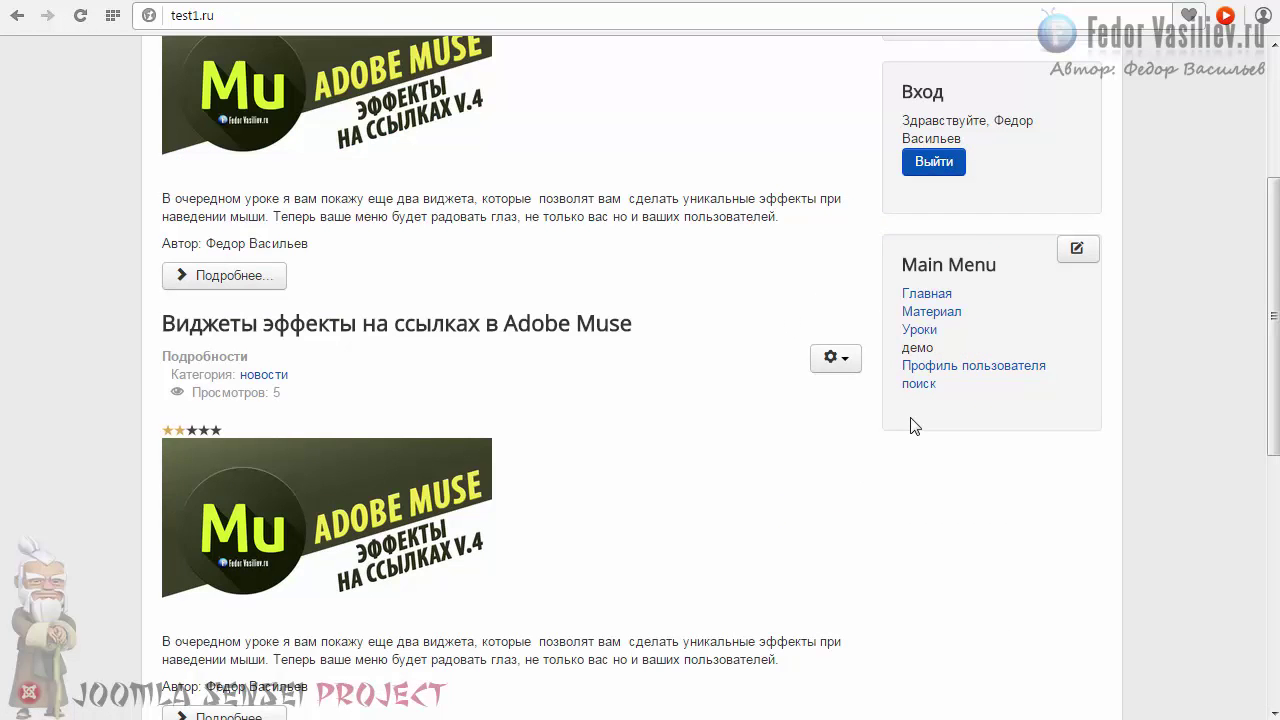
pyautogui.scroll(2, 910, 425)
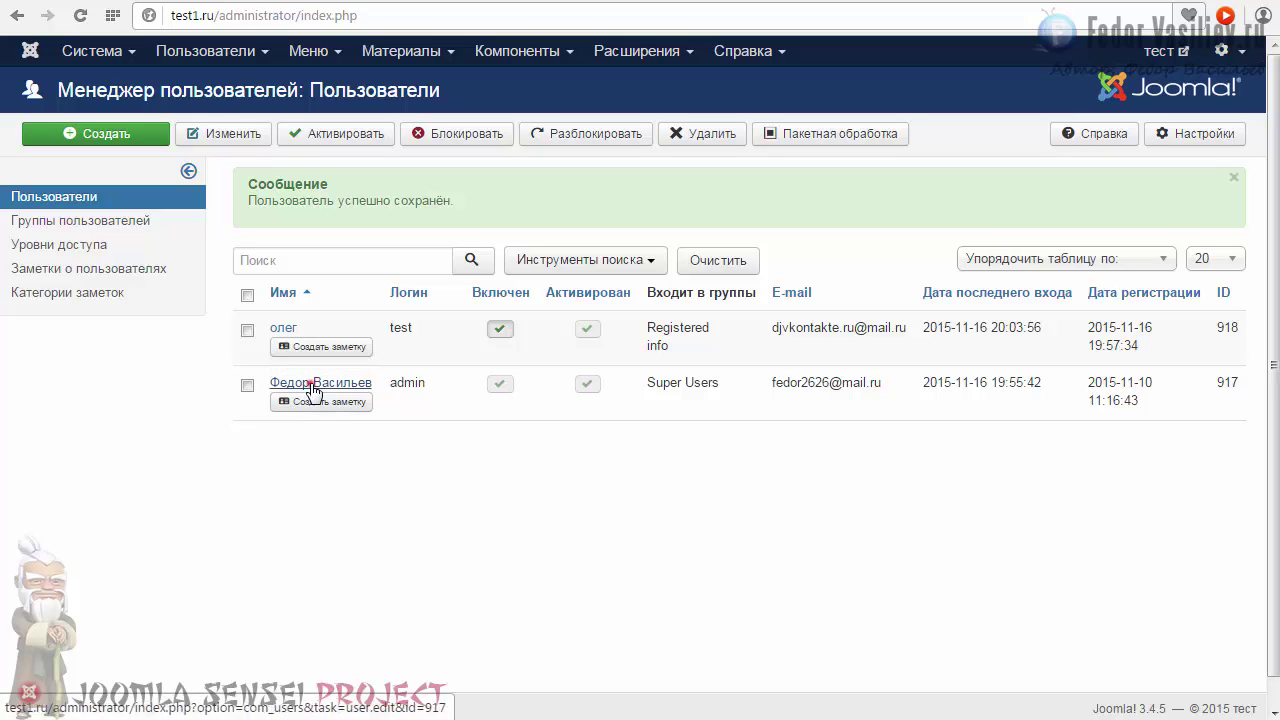
# Tick the info group in the administrator account's Assigned User Groups and save and close.
pyautogui.click(312, 388)
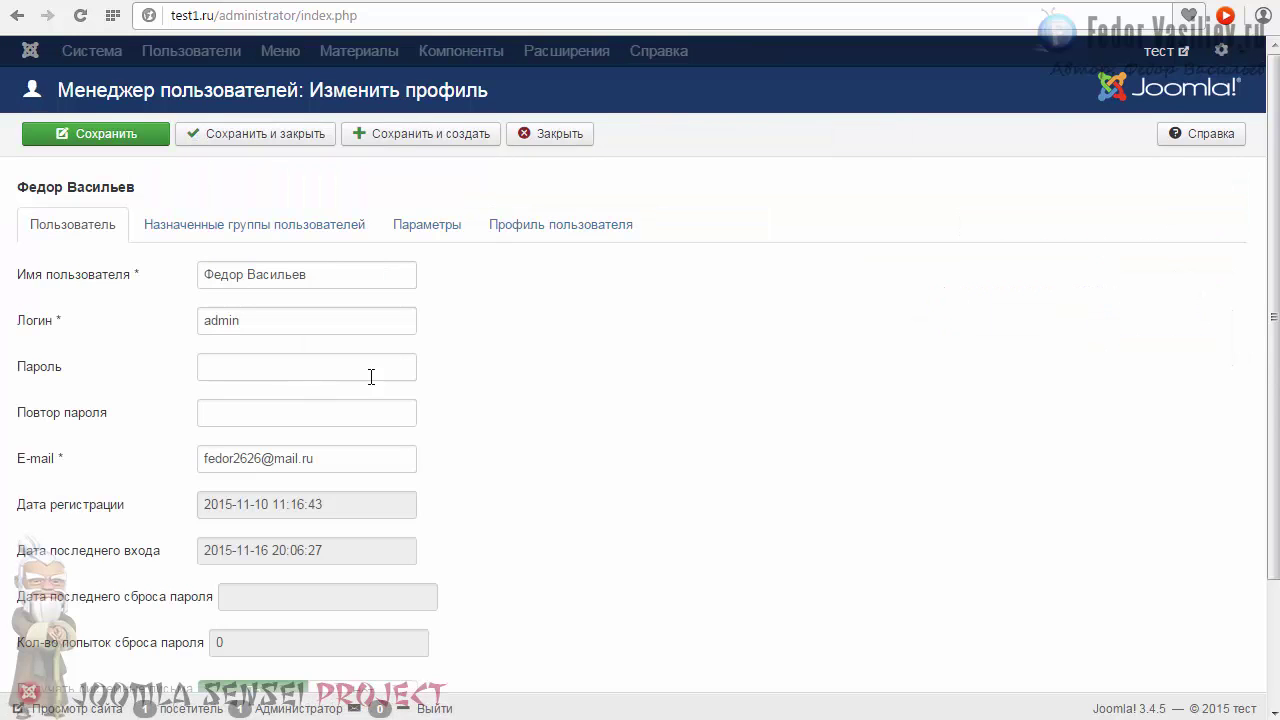
pyautogui.click(292, 234)
pyautogui.scroll(-1, 571, 346)
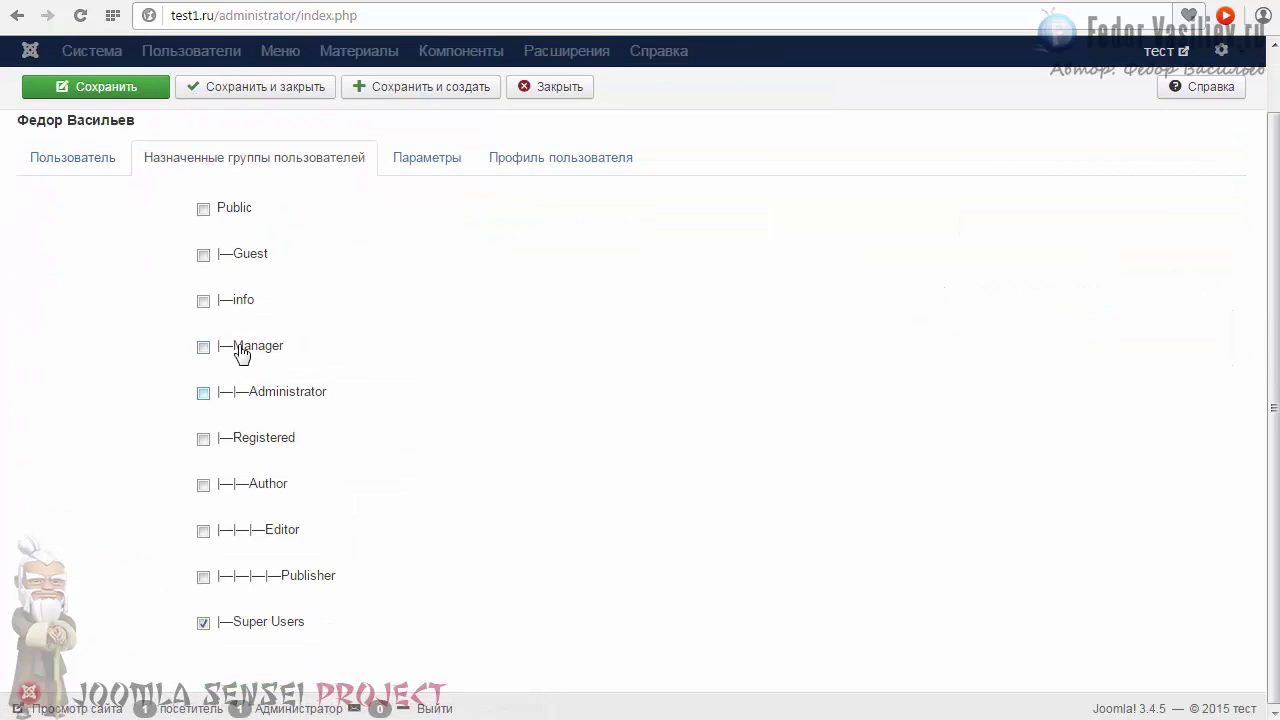
pyautogui.click(202, 300)
pyautogui.scroll(1, 392, 432)
pyautogui.click(252, 132)
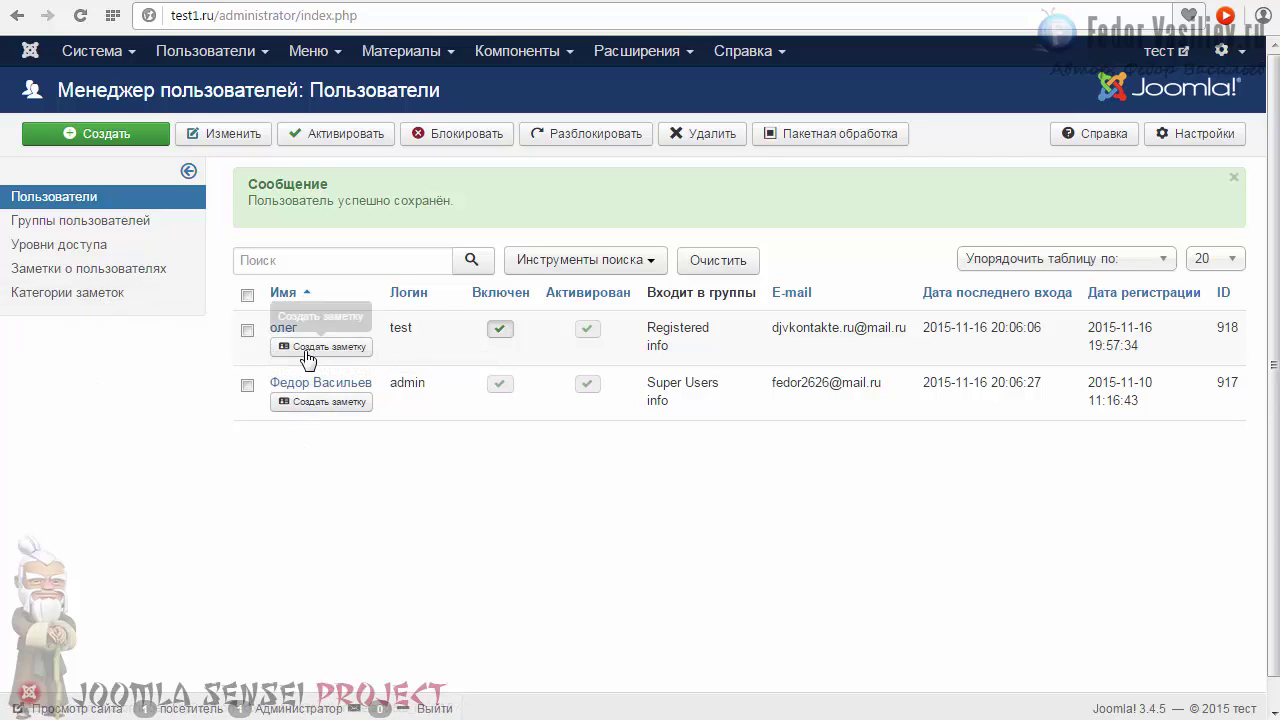
# Look through the note categories and existing user notes, then go back to the users list.
pyautogui.click(64, 292)
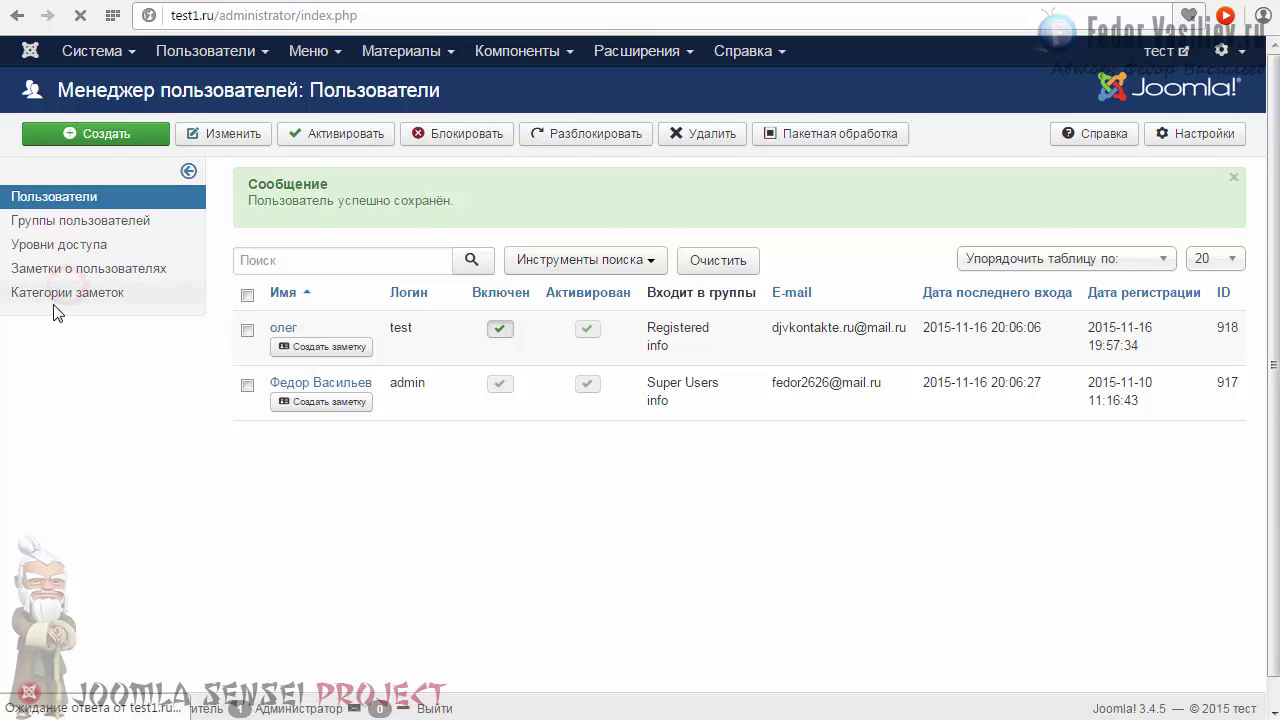
pyautogui.click(57, 295)
pyautogui.click(77, 292)
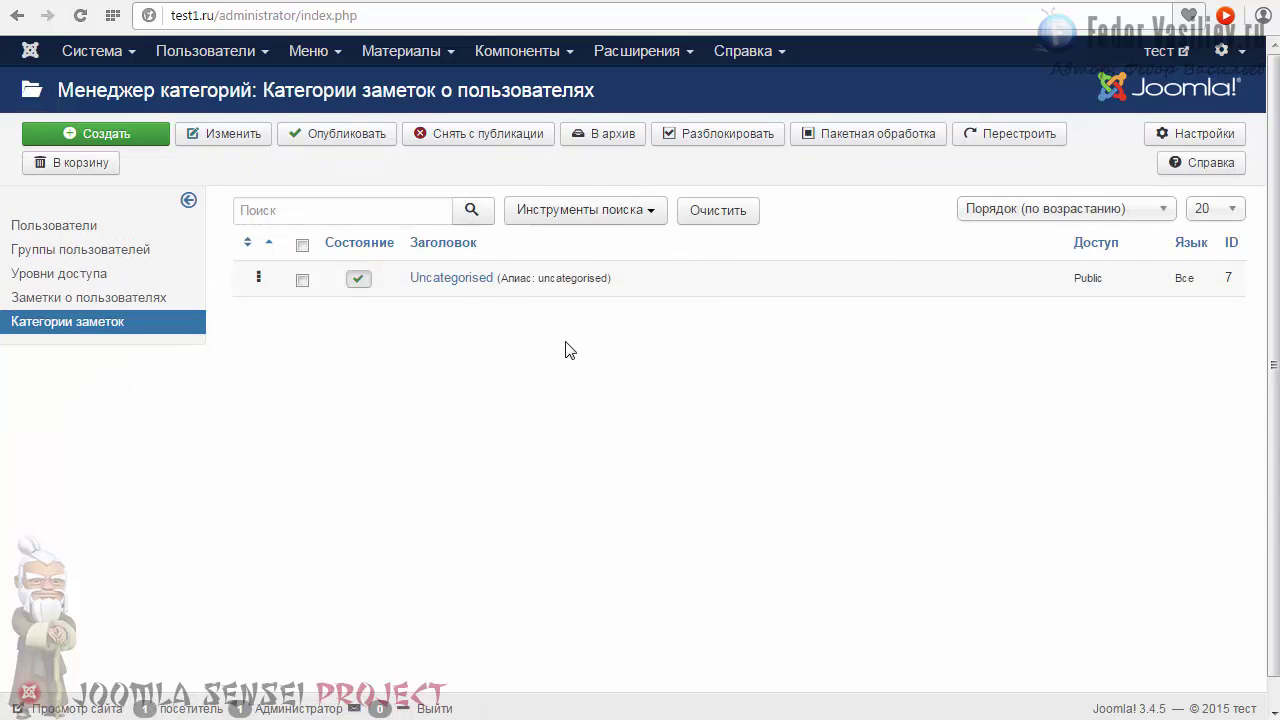
pyautogui.click(55, 297)
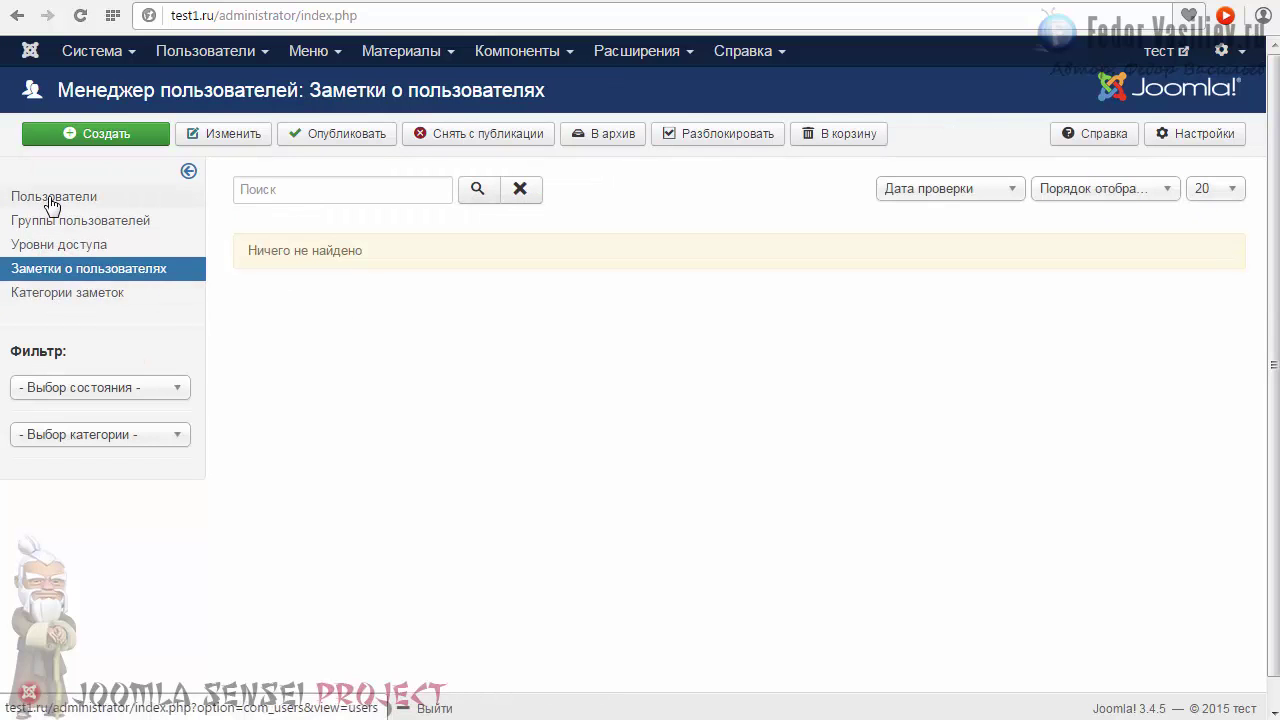
pyautogui.click(52, 200)
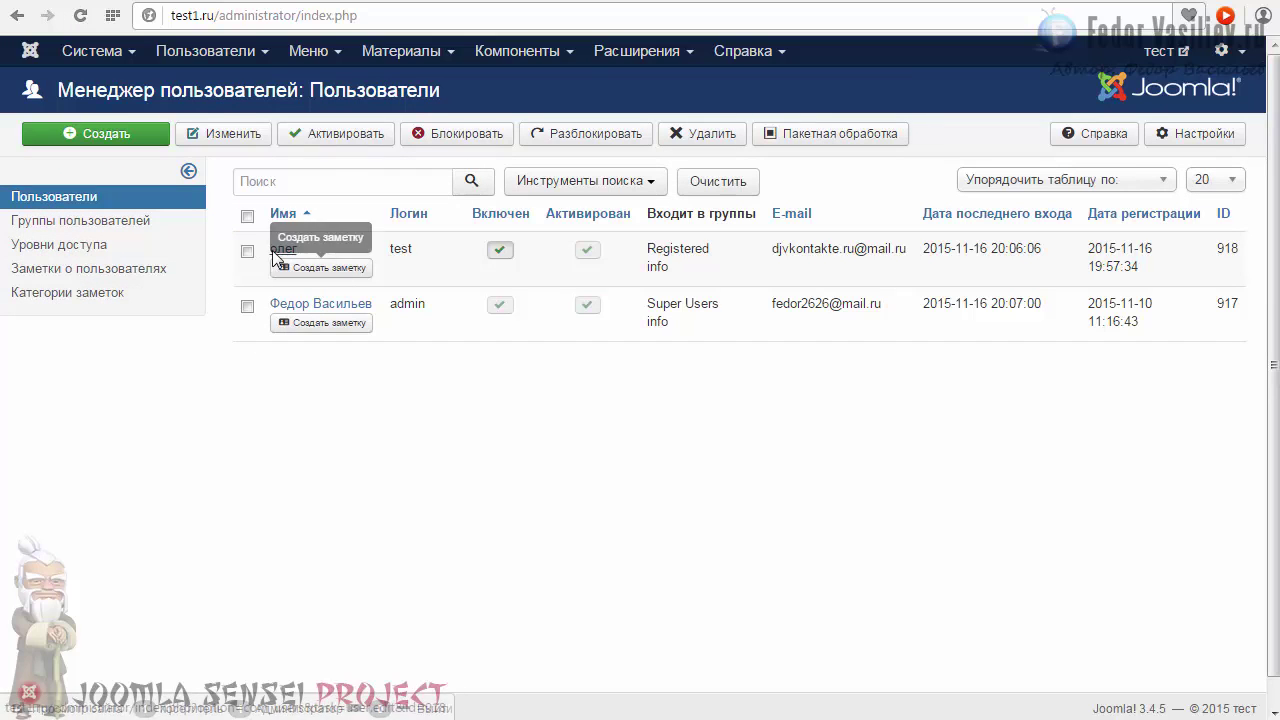
# Start a new note for the first user titled 'оплатил!' in category Uncategorised.
pyautogui.click(308, 268)
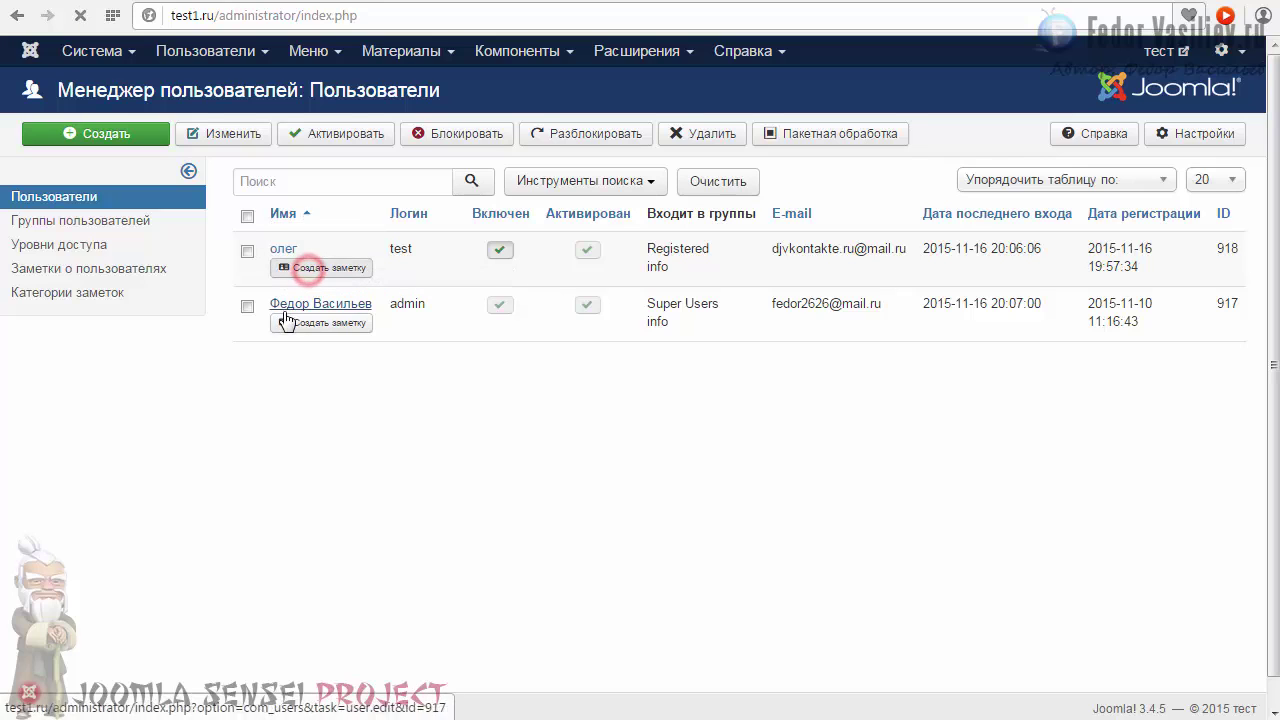
pyautogui.click(235, 181)
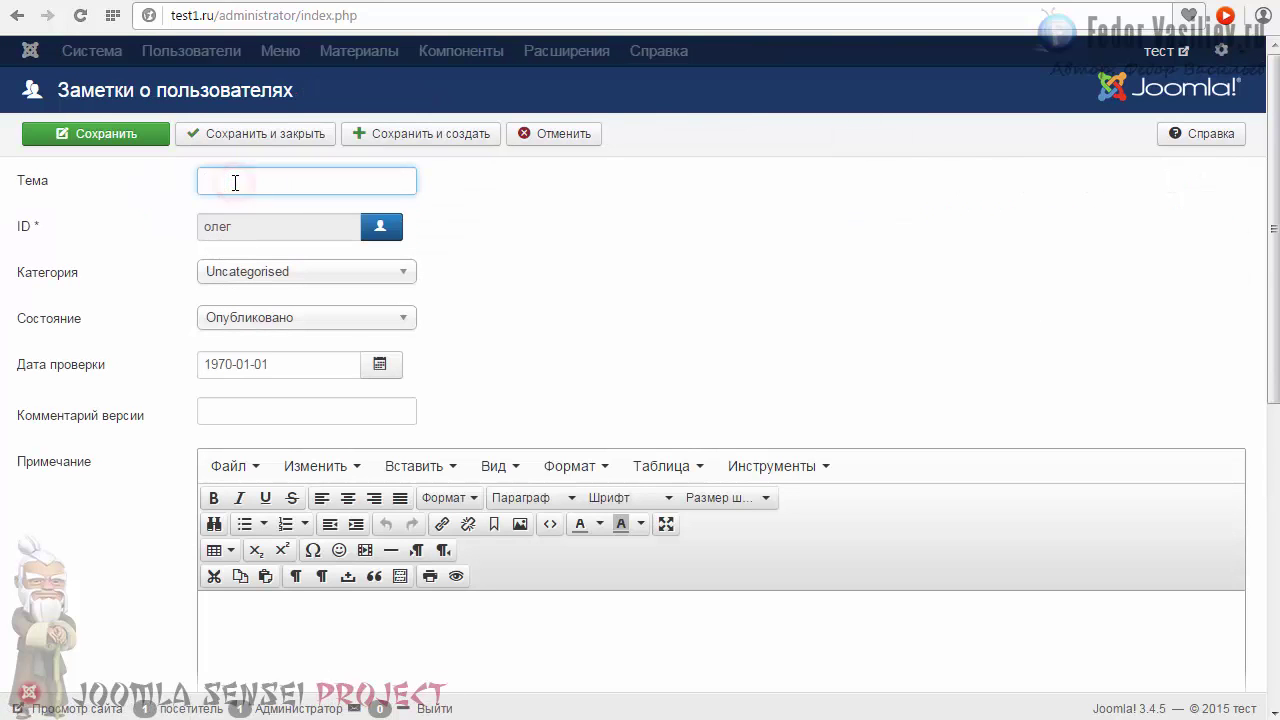
pyautogui.write('оплатил!')
pyautogui.click(323, 180)
pyautogui.press('BackSpace')
pyautogui.click(312, 273)
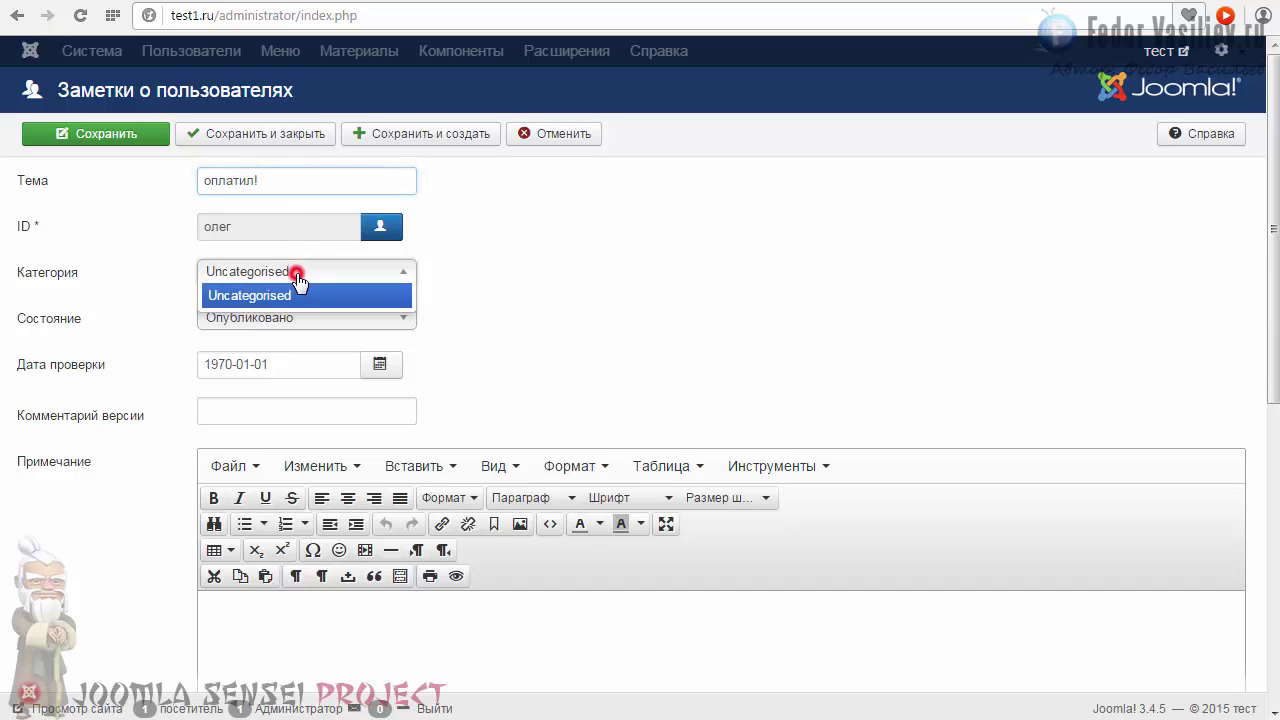
pyautogui.click(250, 294)
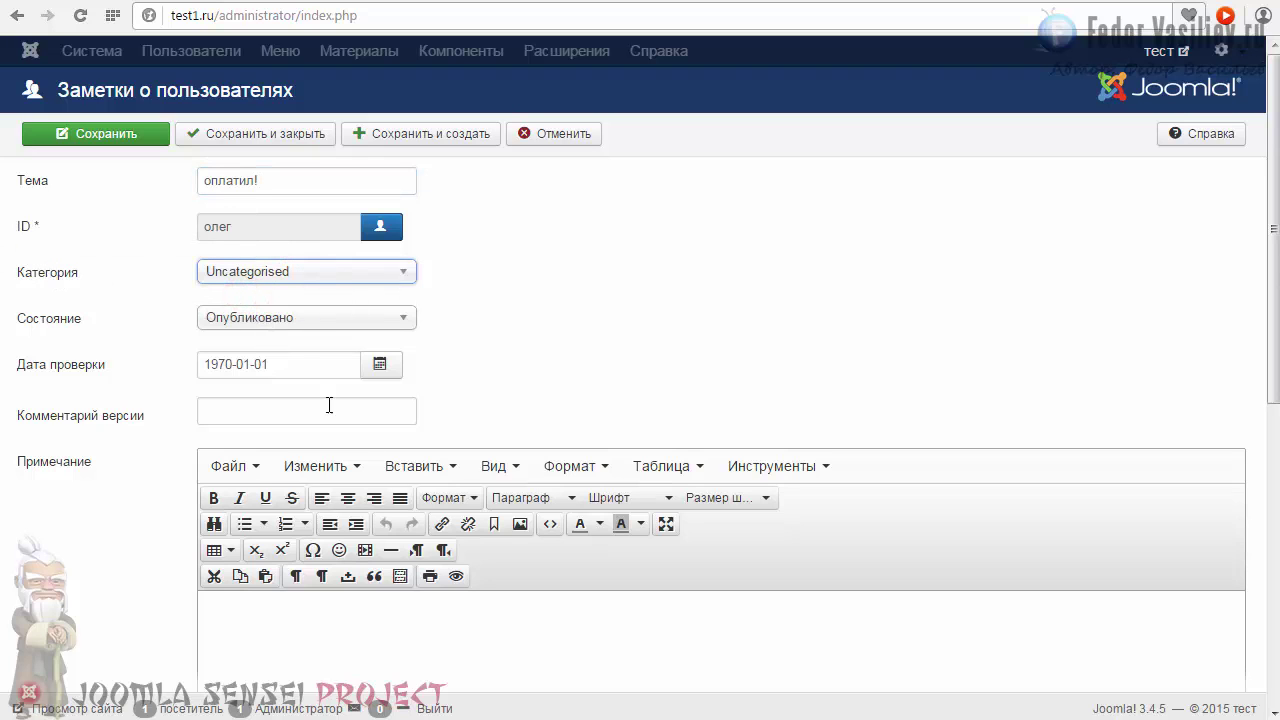
# Write 'оплатил' as the note body, save and close it, and return to Users.
pyautogui.scroll(-2, 486, 370)
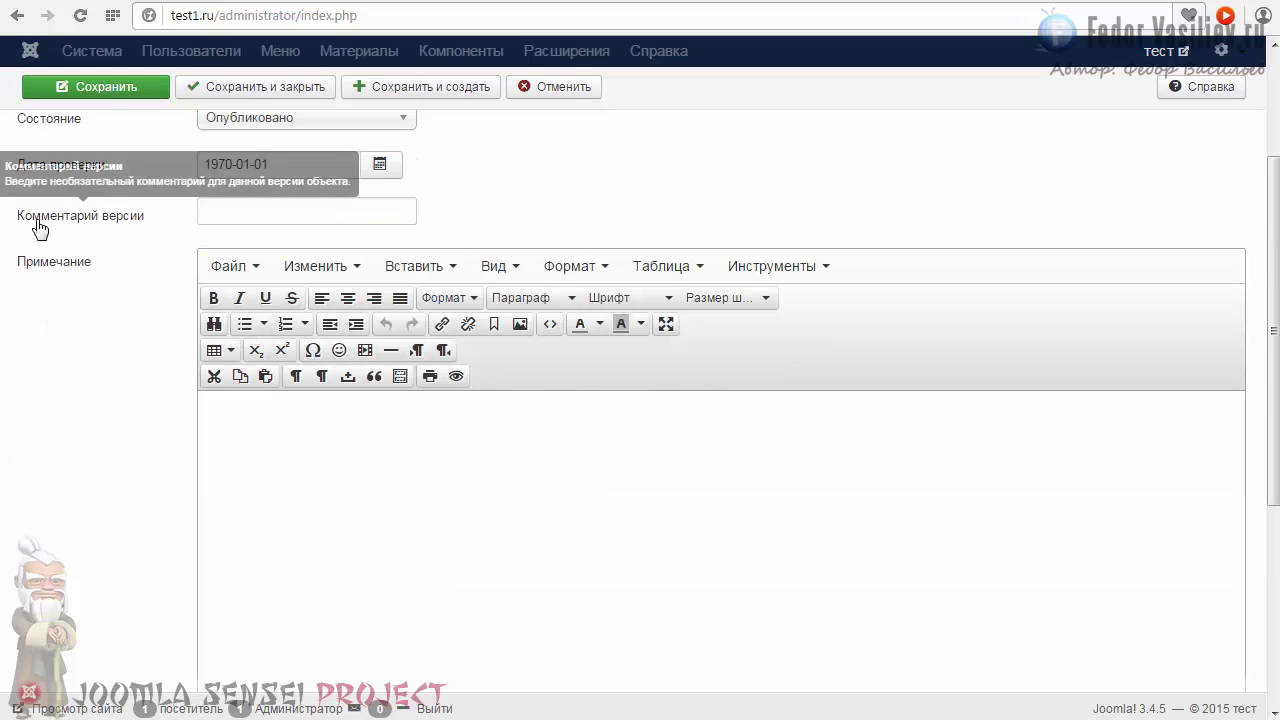
pyautogui.click(309, 446)
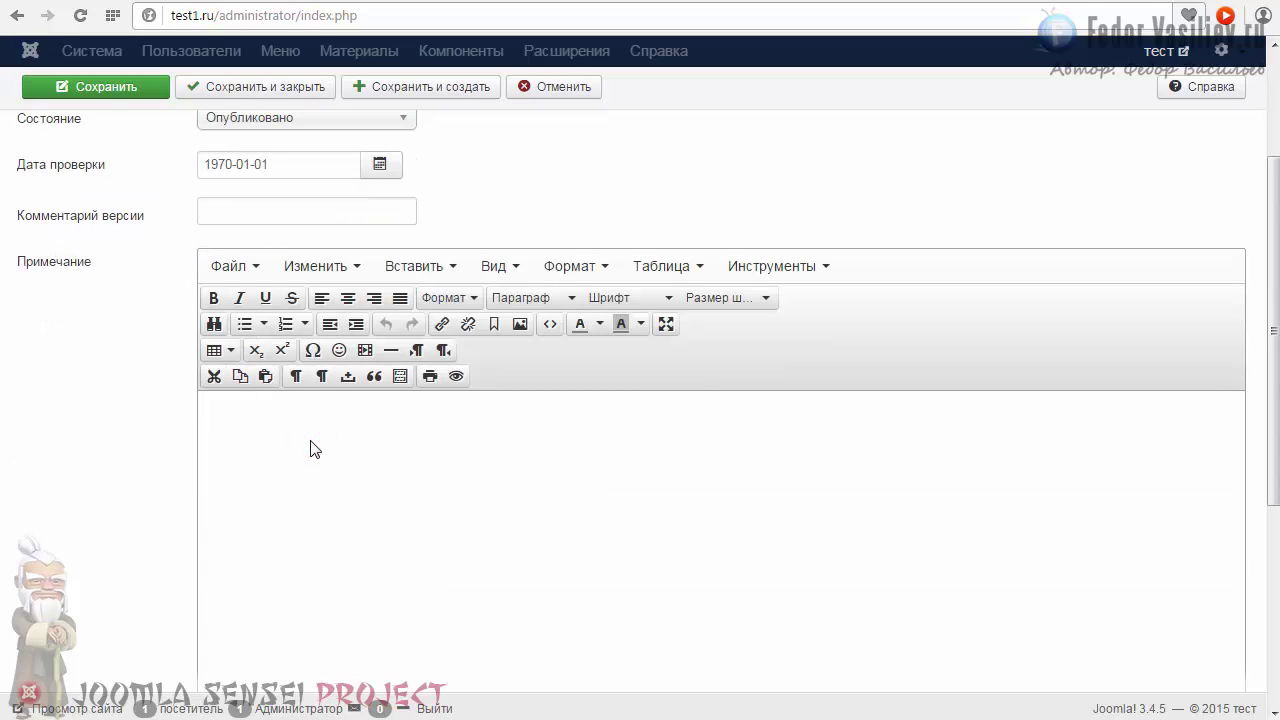
pyautogui.write('оплатил')
pyautogui.scroll(2, 374, 403)
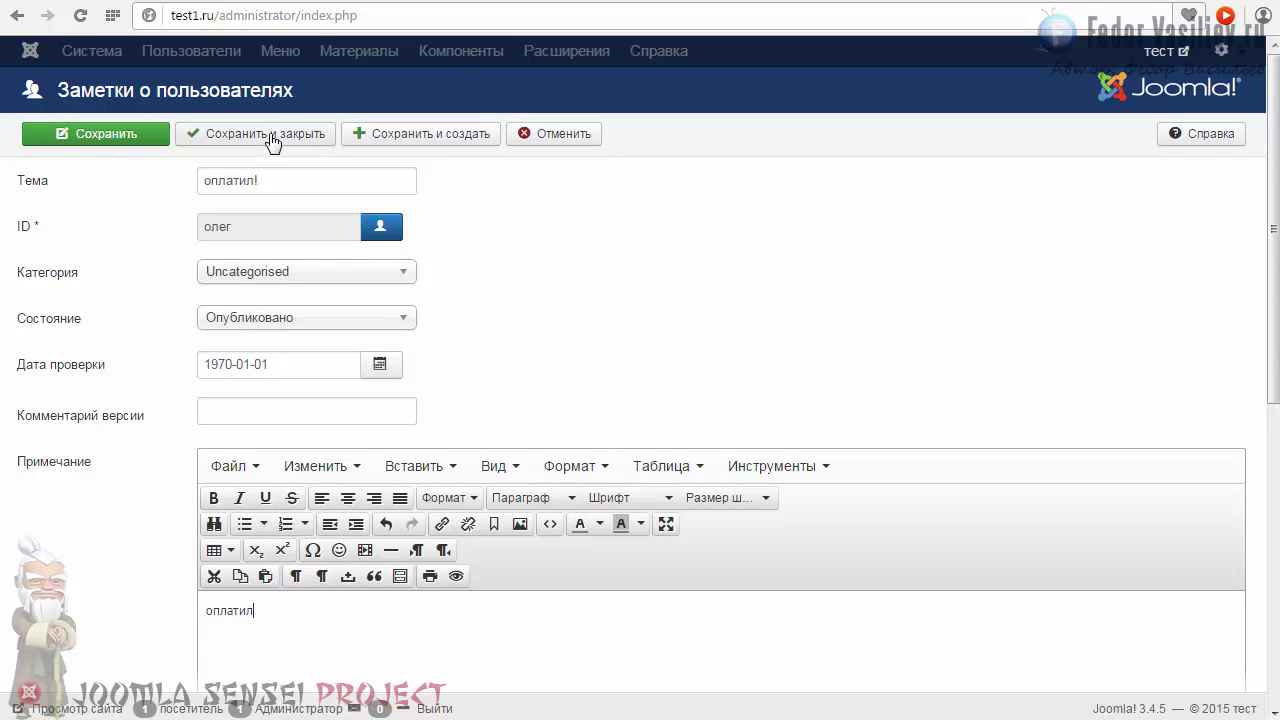
pyautogui.click(268, 133)
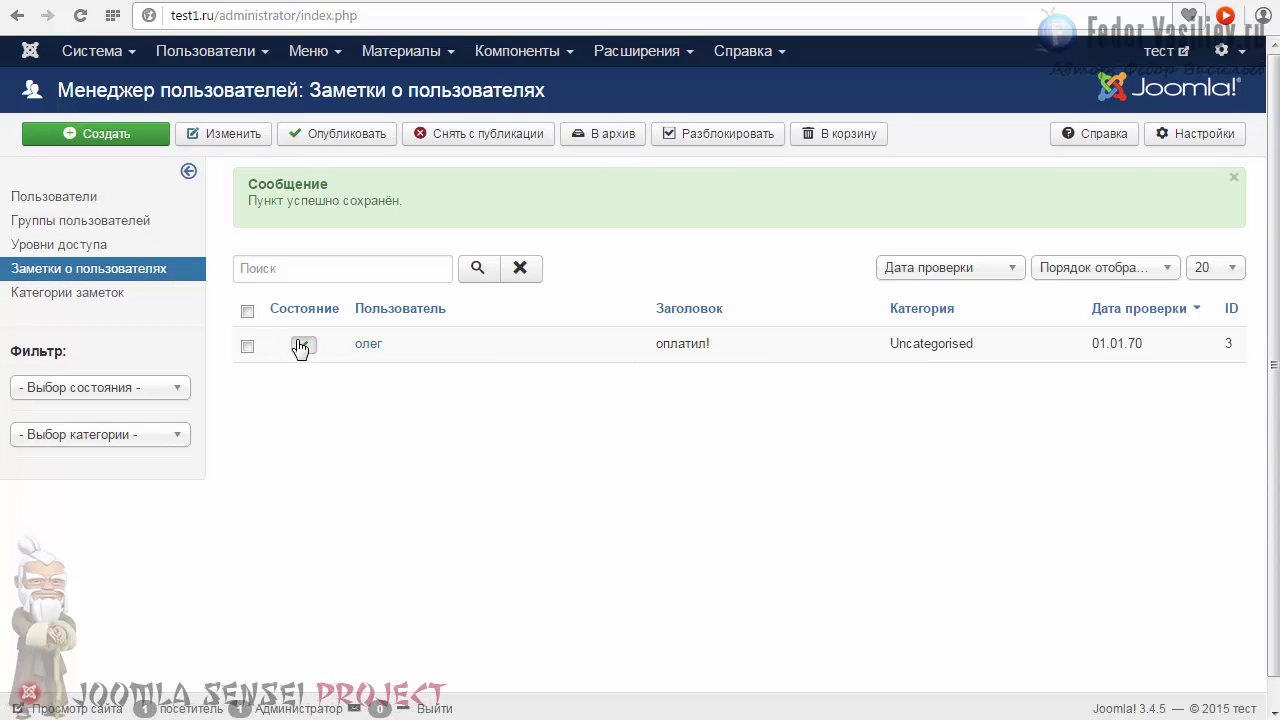
pyautogui.click(46, 197)
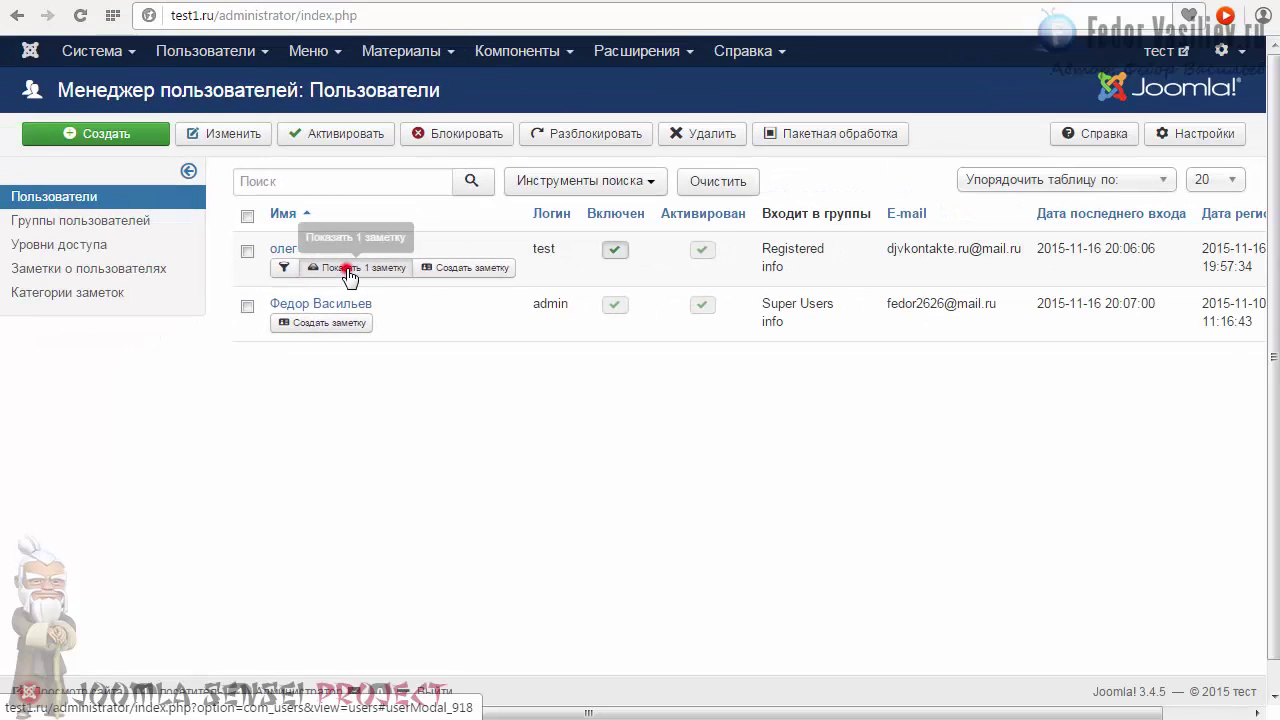
# Read the first user's one saved note, close it, and start another note for them.
pyautogui.click(408, 251)
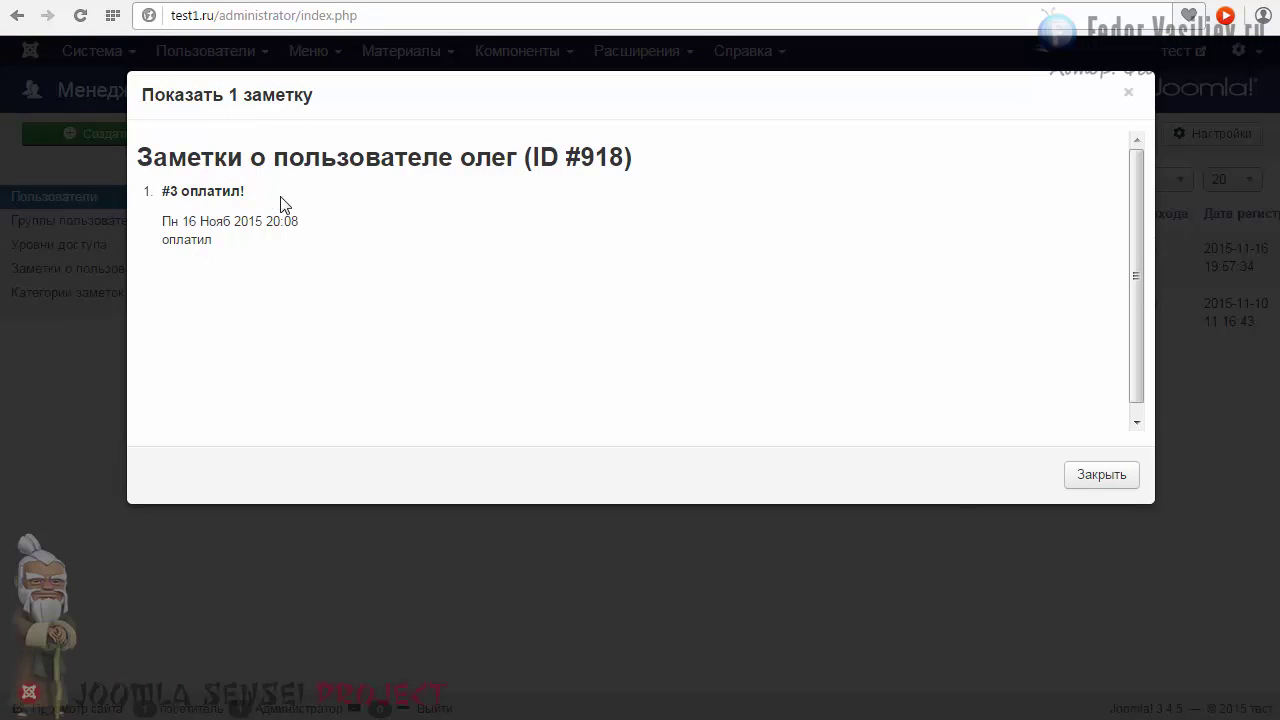
pyautogui.click(1072, 476)
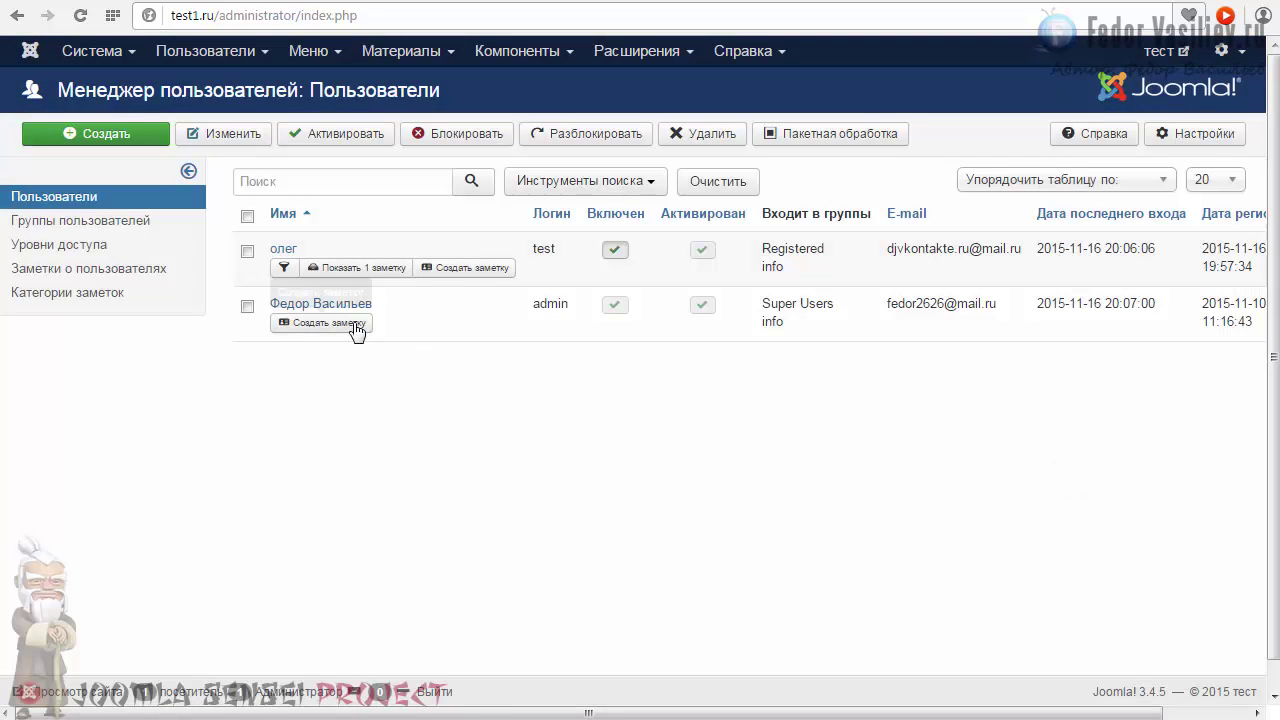
pyautogui.click(447, 268)
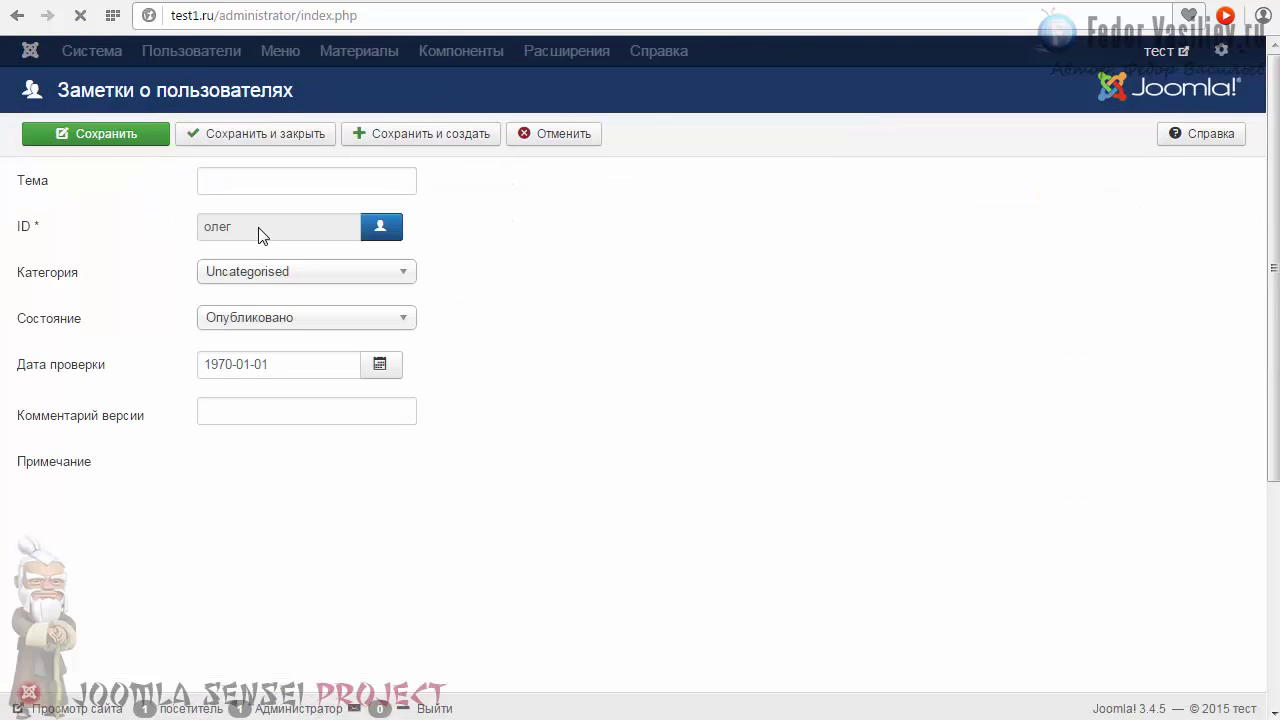
# Save a note titled 'тетс' whose body is a sunglasses smiley, then go back to Users.
pyautogui.click(242, 181)
pyautogui.write('тетс')
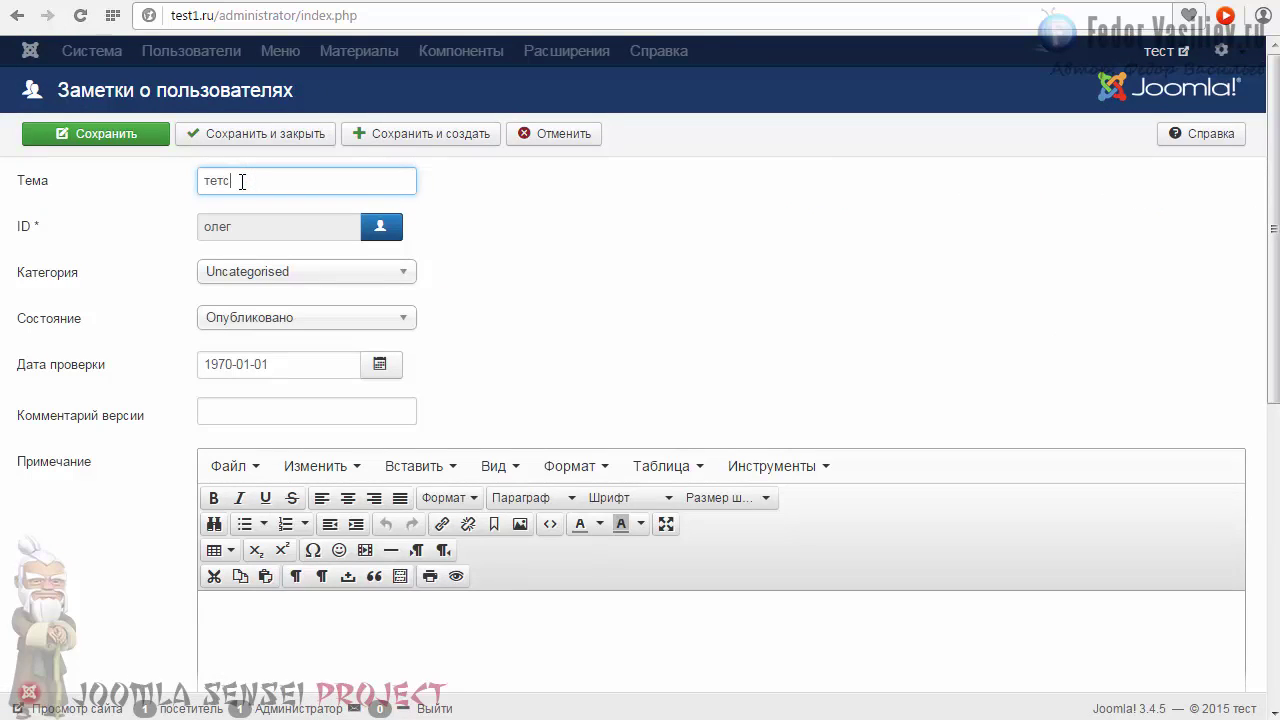
pyautogui.scroll(-2, 325, 512)
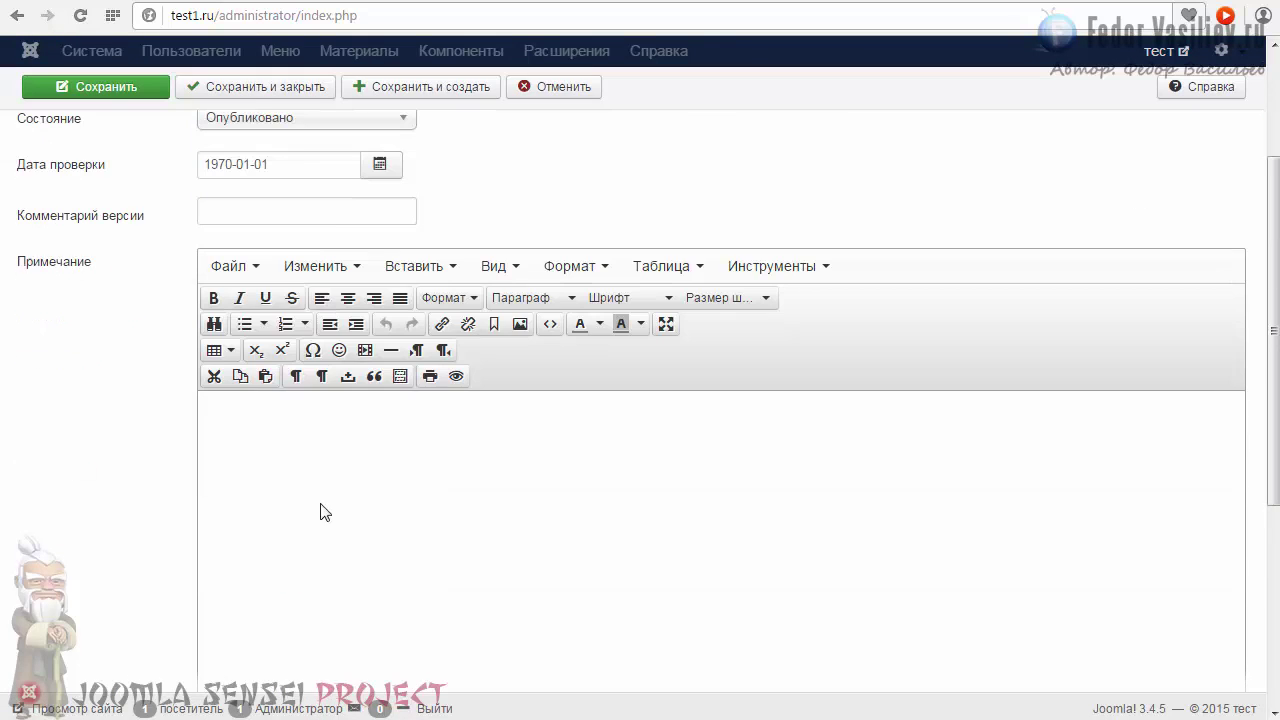
pyautogui.click(338, 446)
pyautogui.click(339, 350)
pyautogui.click(333, 386)
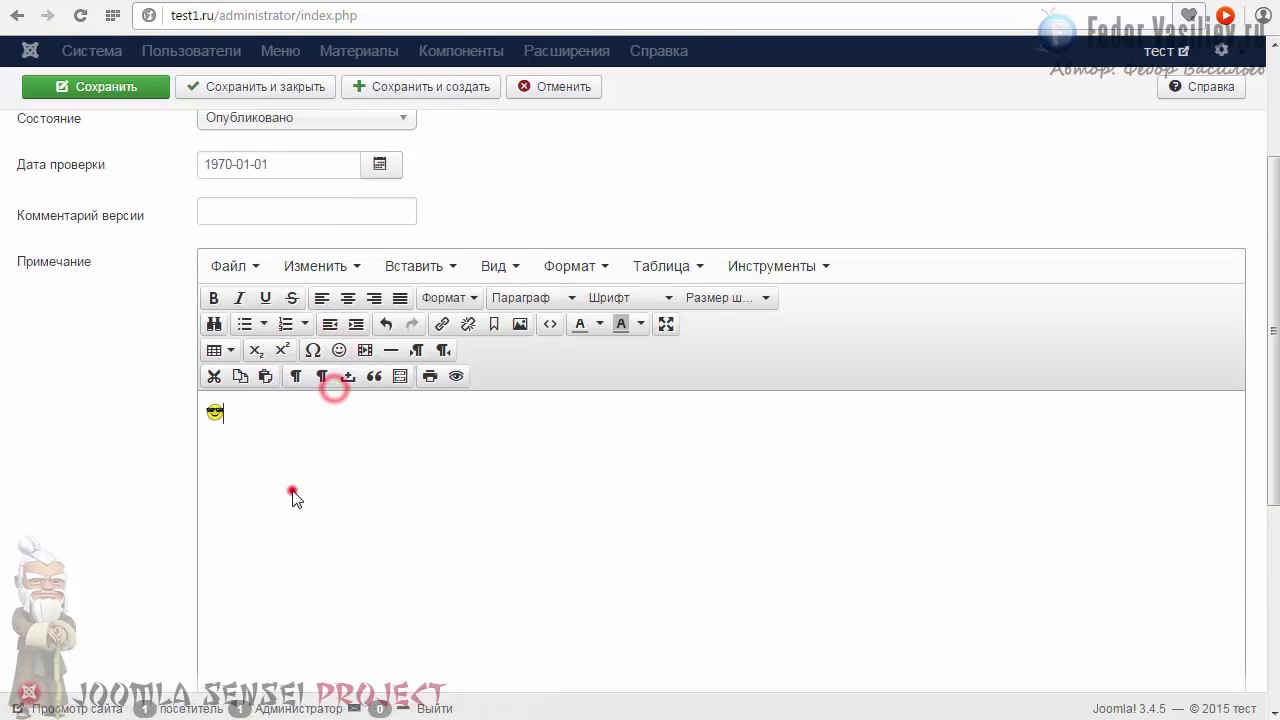
pyautogui.scroll(2, 292, 497)
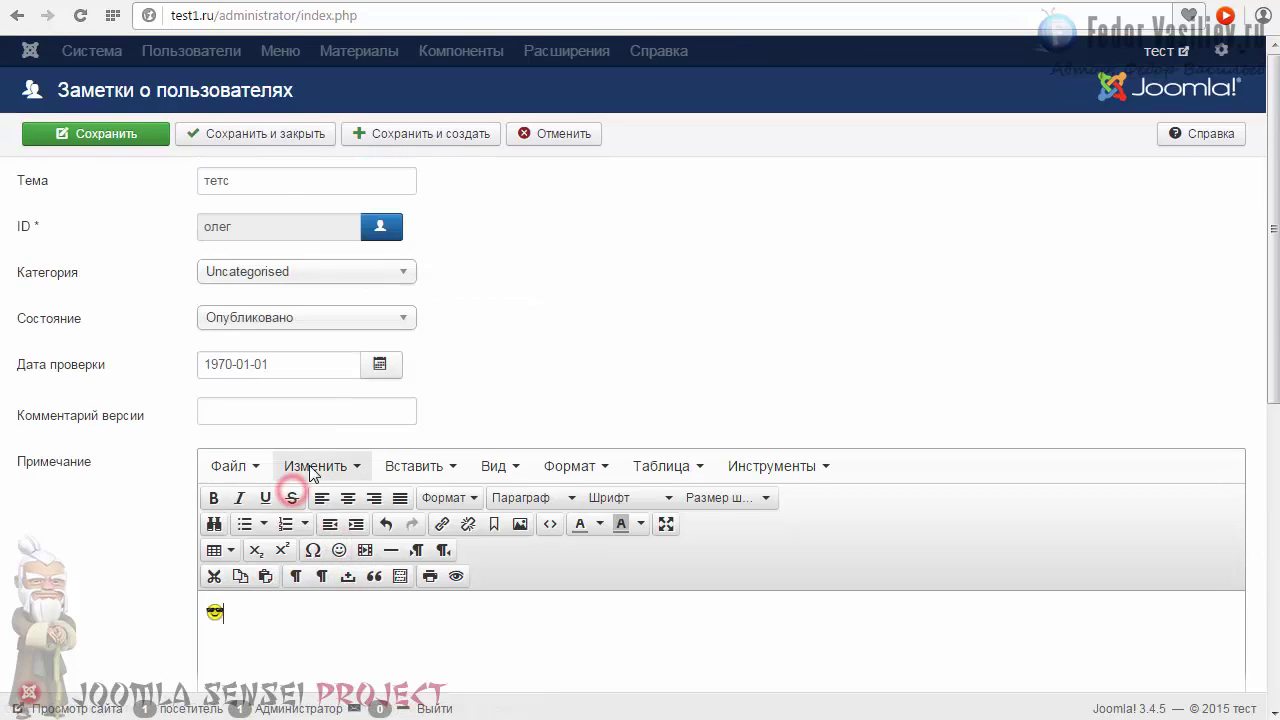
pyautogui.click(201, 122)
pyautogui.click(54, 196)
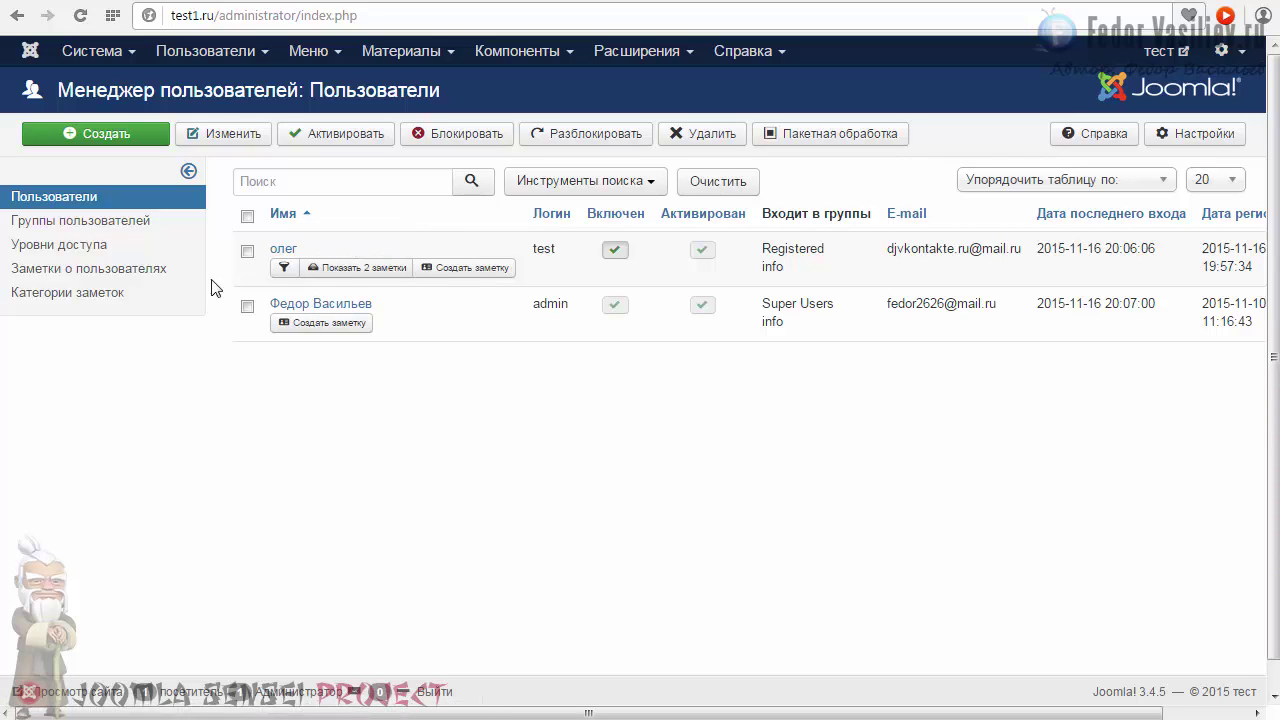
# Browse the Note Categories and User Notes lists, then return to the Users list.
pyautogui.click(66, 295)
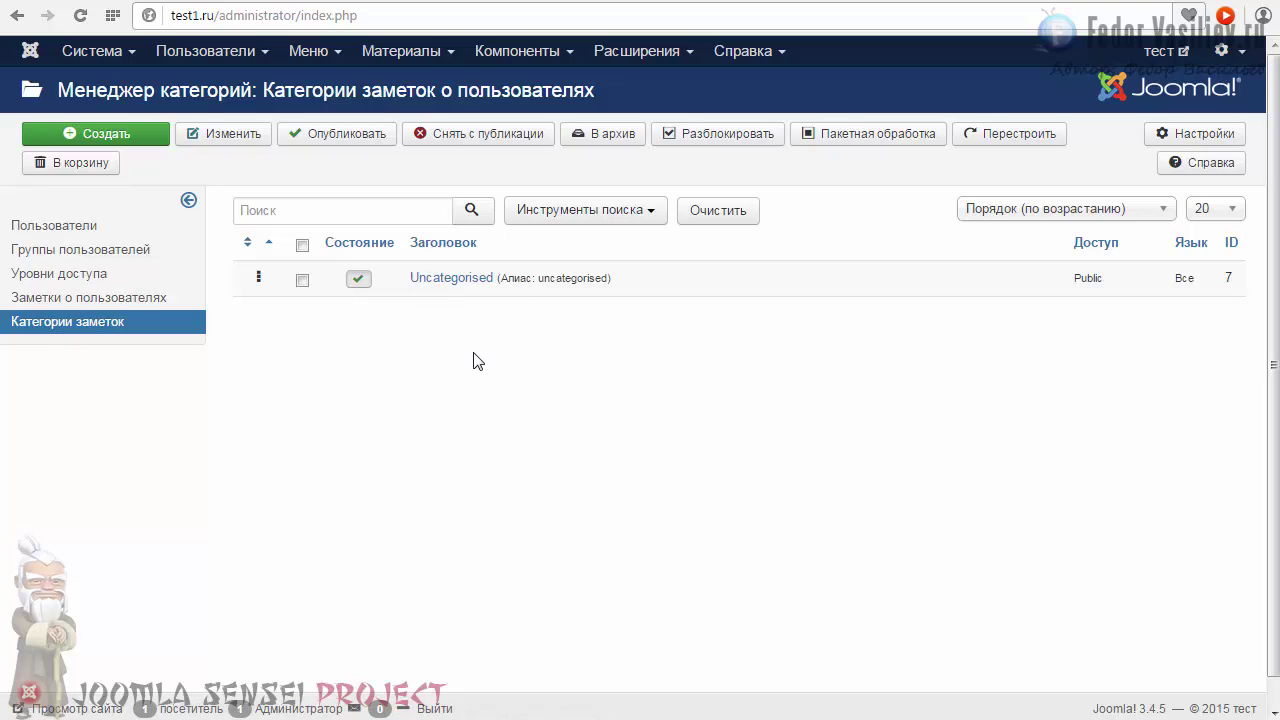
pyautogui.click(62, 296)
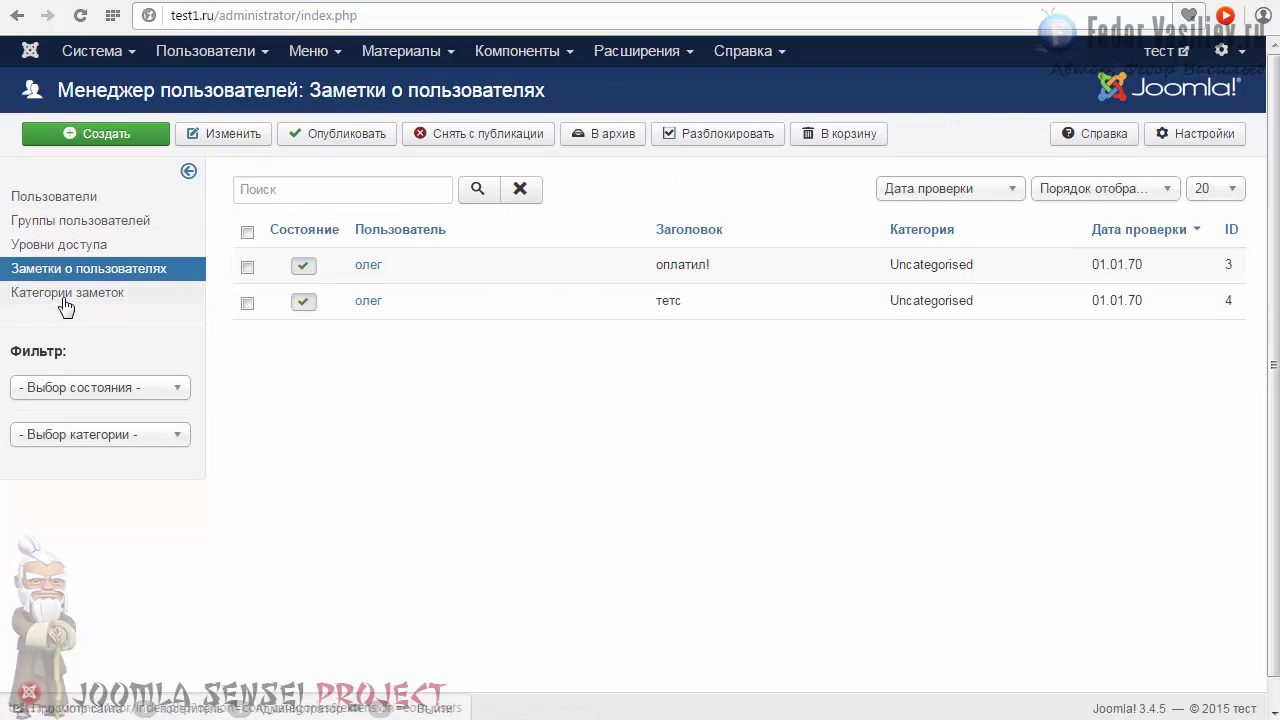
pyautogui.click(47, 200)
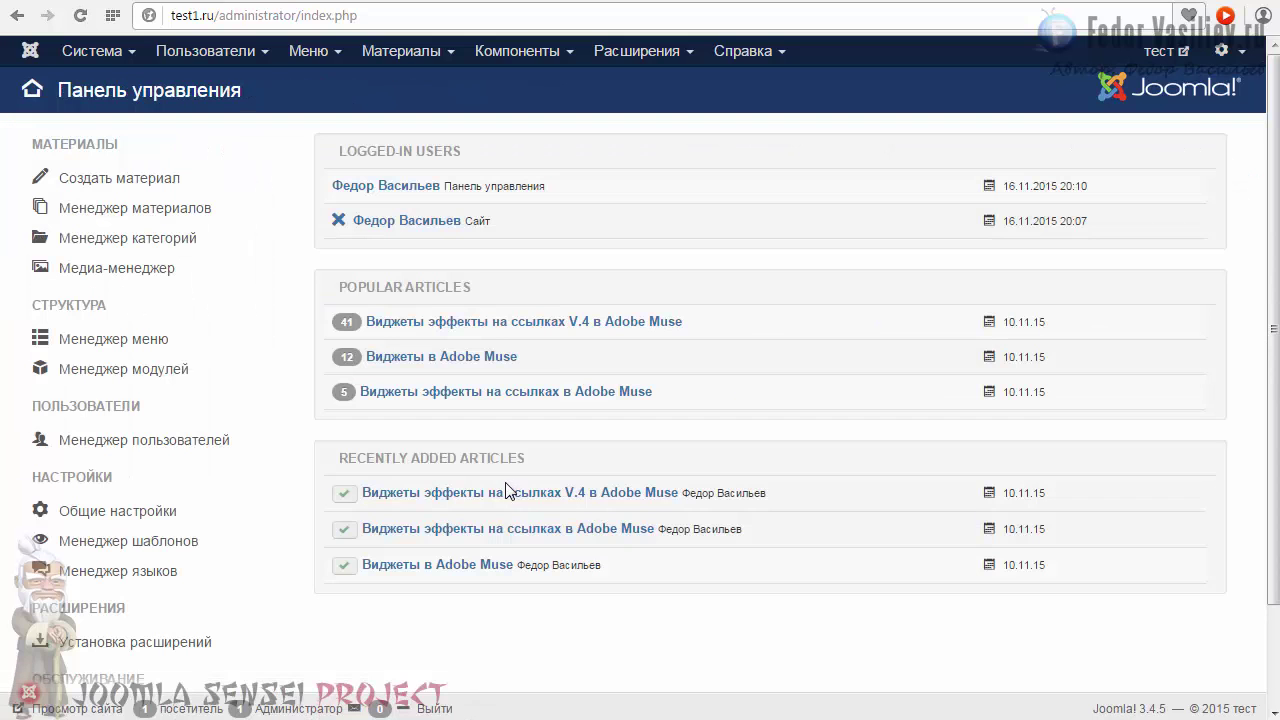
# Open the Mass Mail Users form and enter 'привет' as the subject.
pyautogui.click(215, 53)
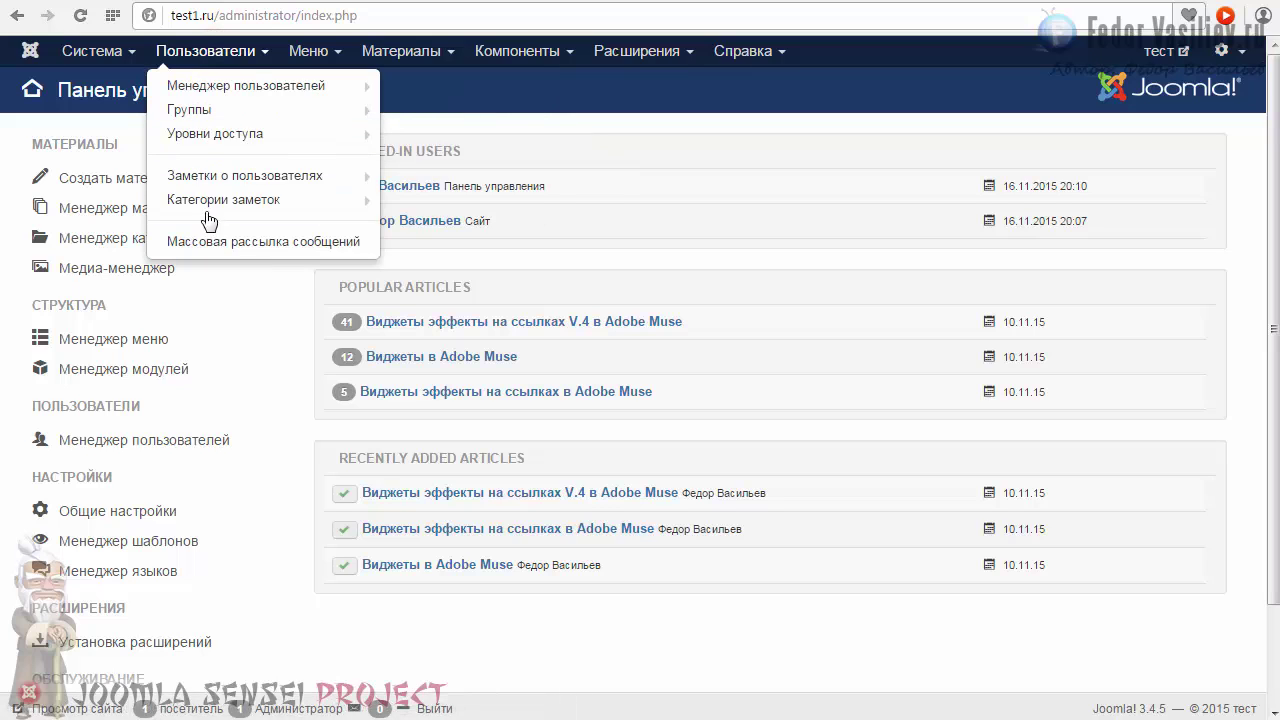
pyautogui.click(277, 241)
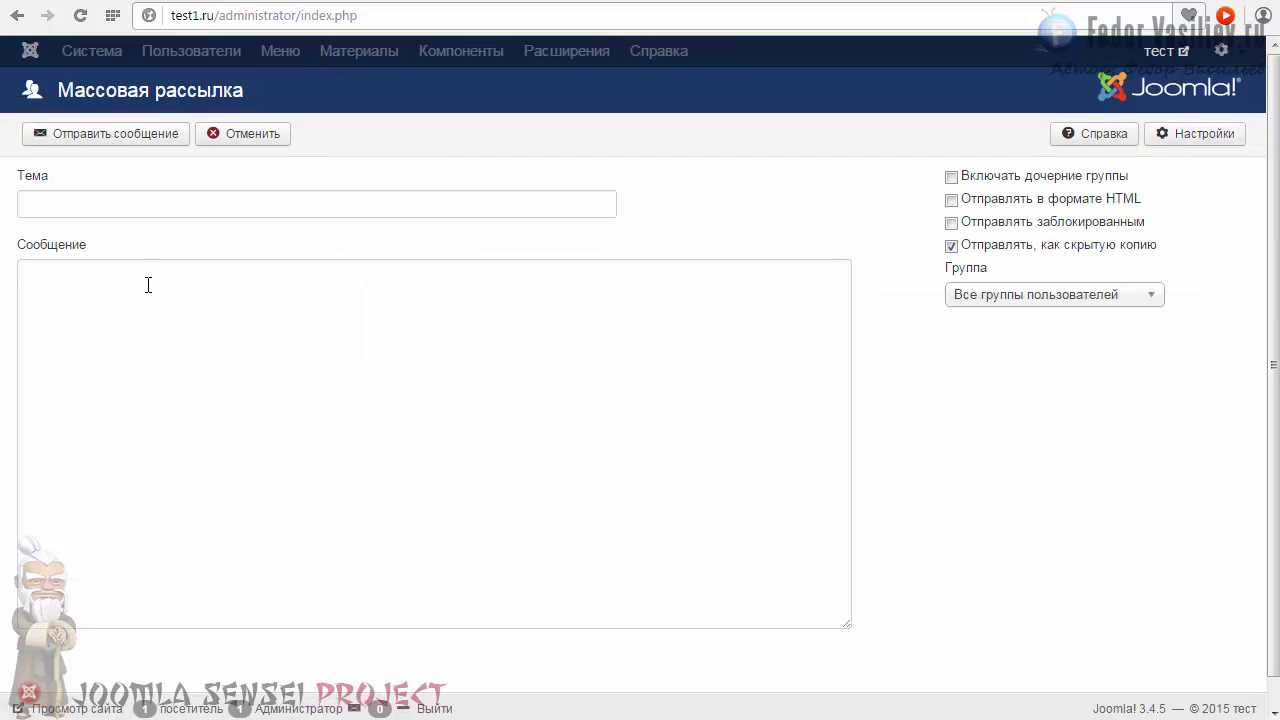
pyautogui.click(110, 205)
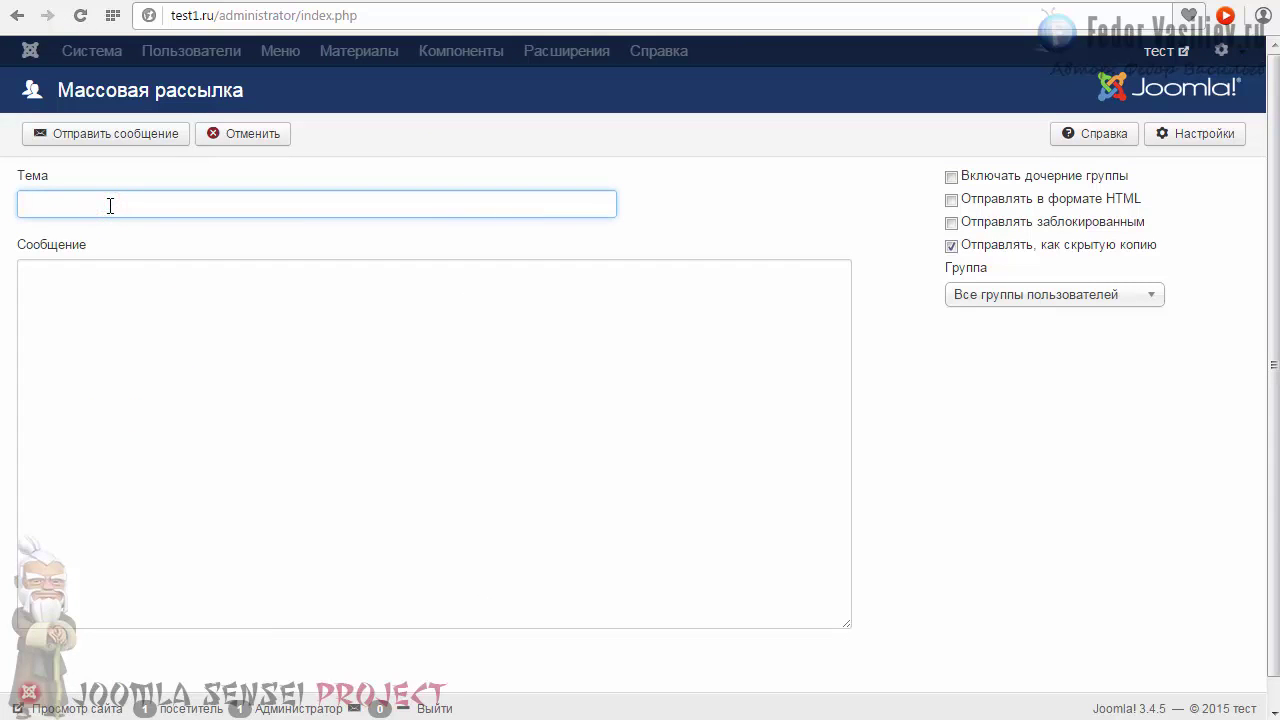
pyautogui.write('привет')
pyautogui.click(113, 310)
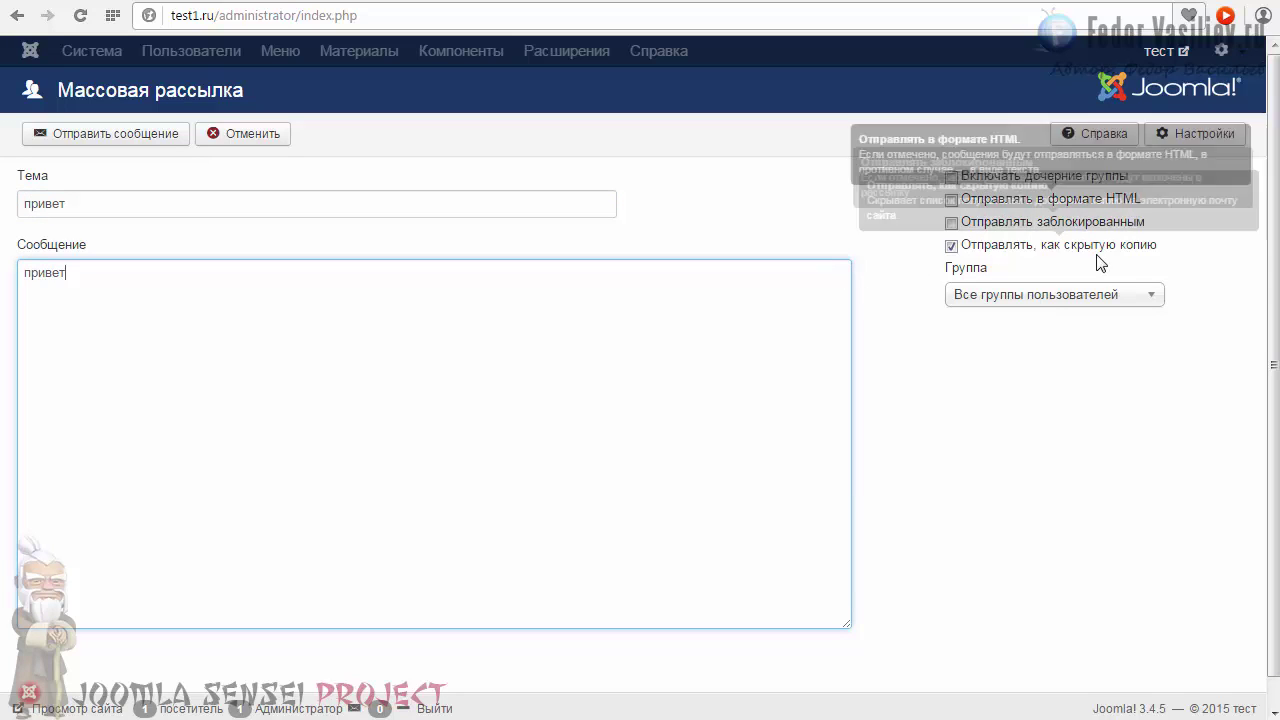
# Set the recipient group to All User Groups and send the mass mail.
pyautogui.click(1005, 294)
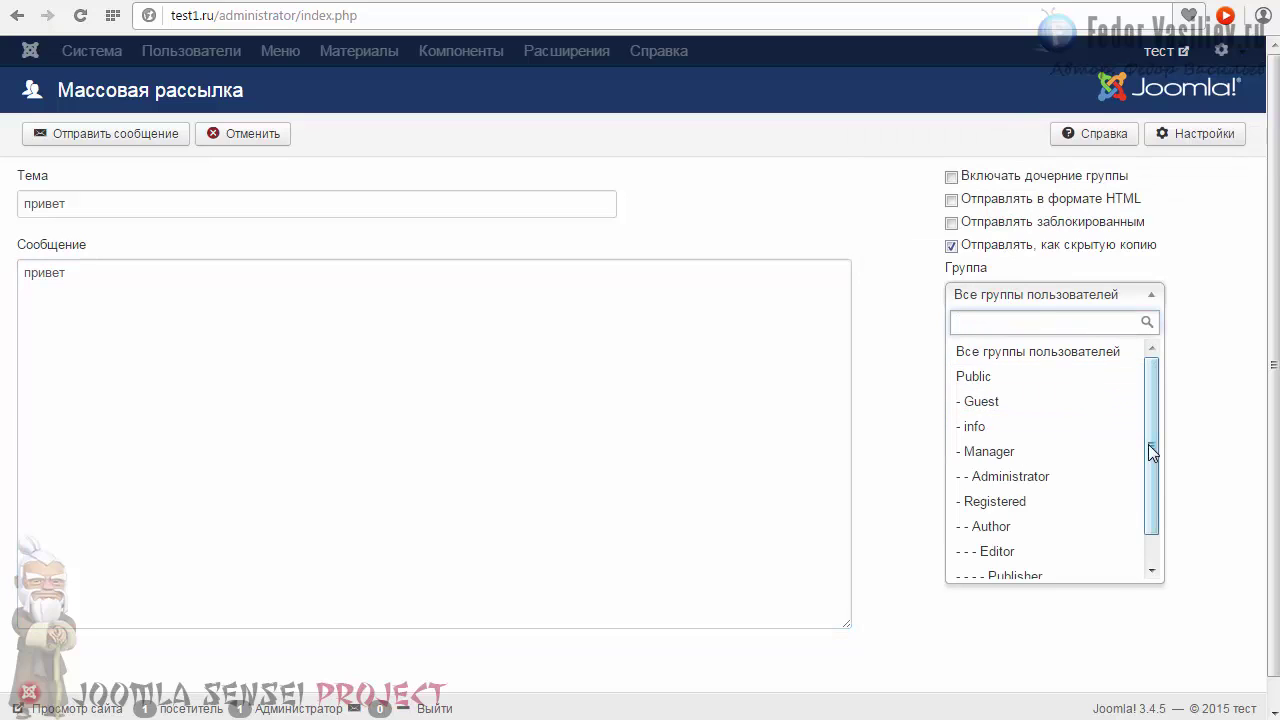
pyautogui.moveTo(1151, 449); pyautogui.dragTo(948, 440)
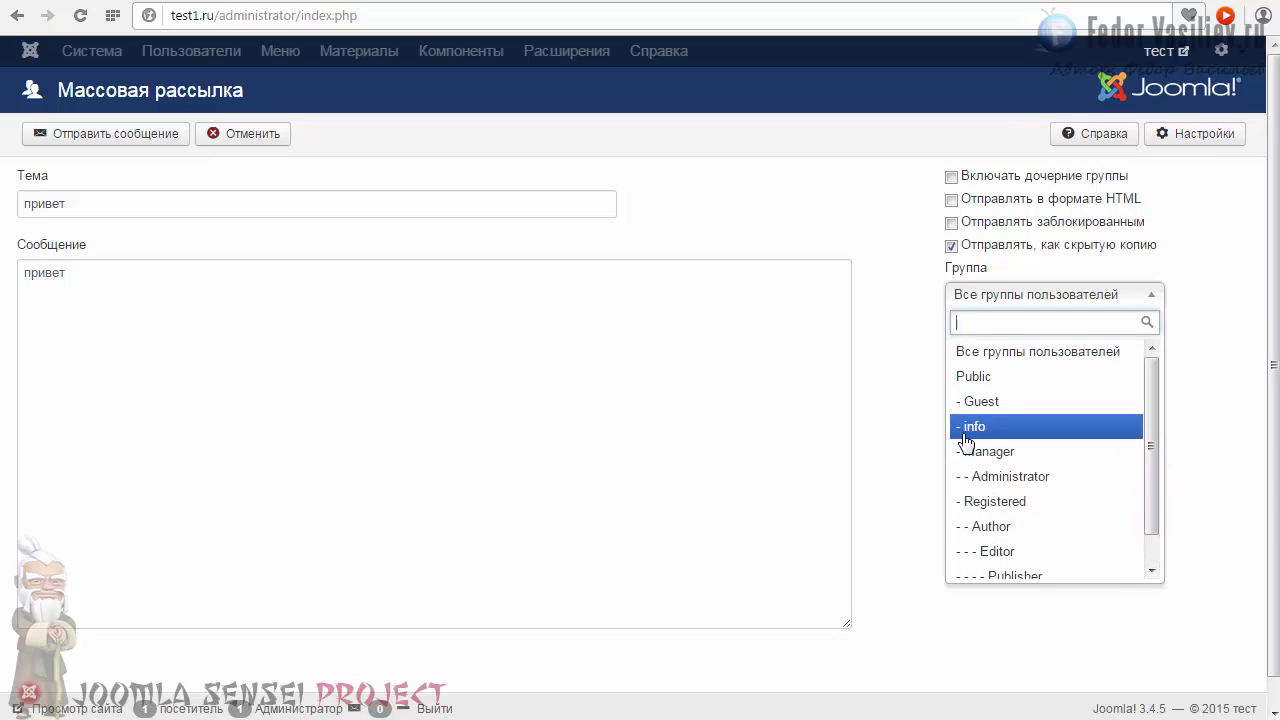
pyautogui.click(967, 430)
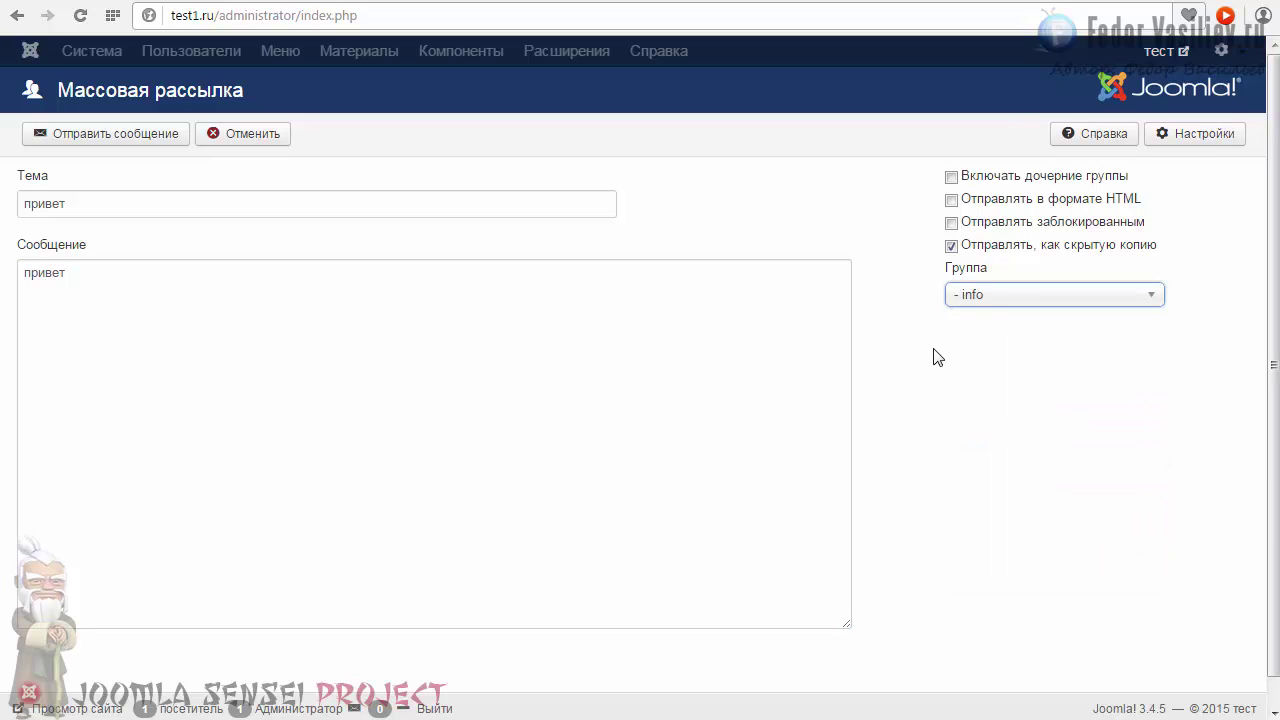
pyautogui.click(978, 305)
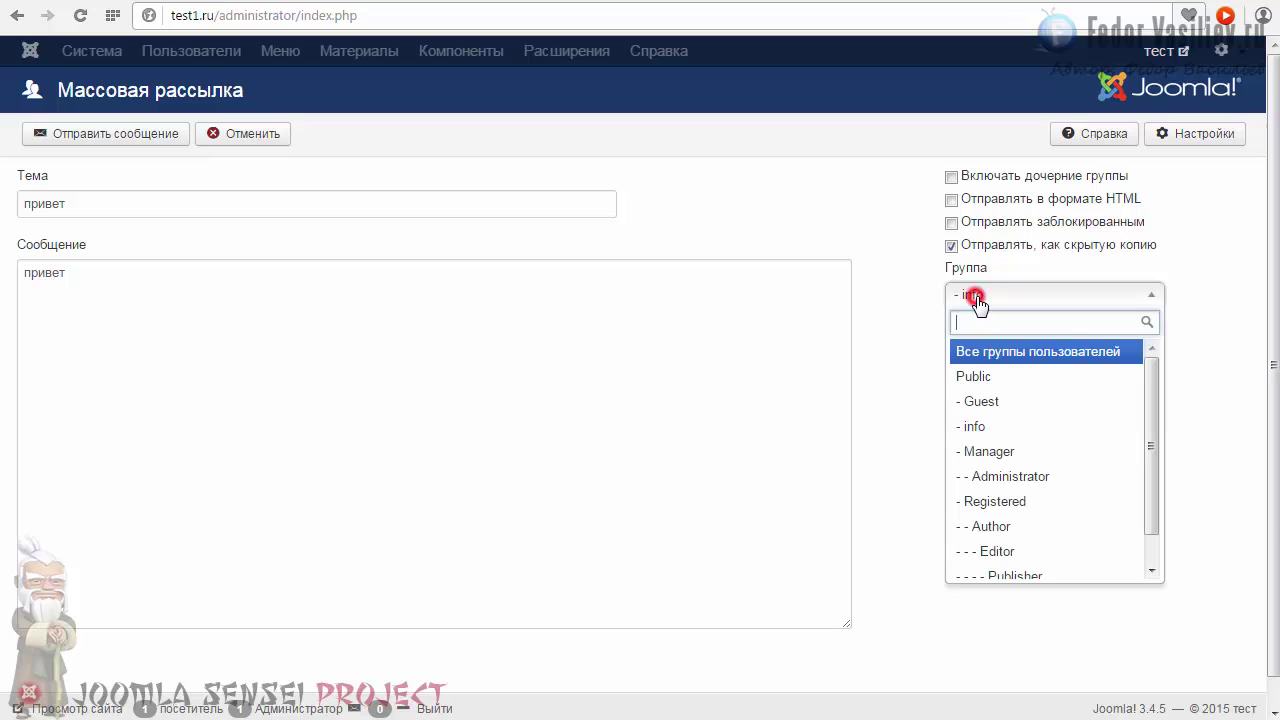
pyautogui.click(1000, 353)
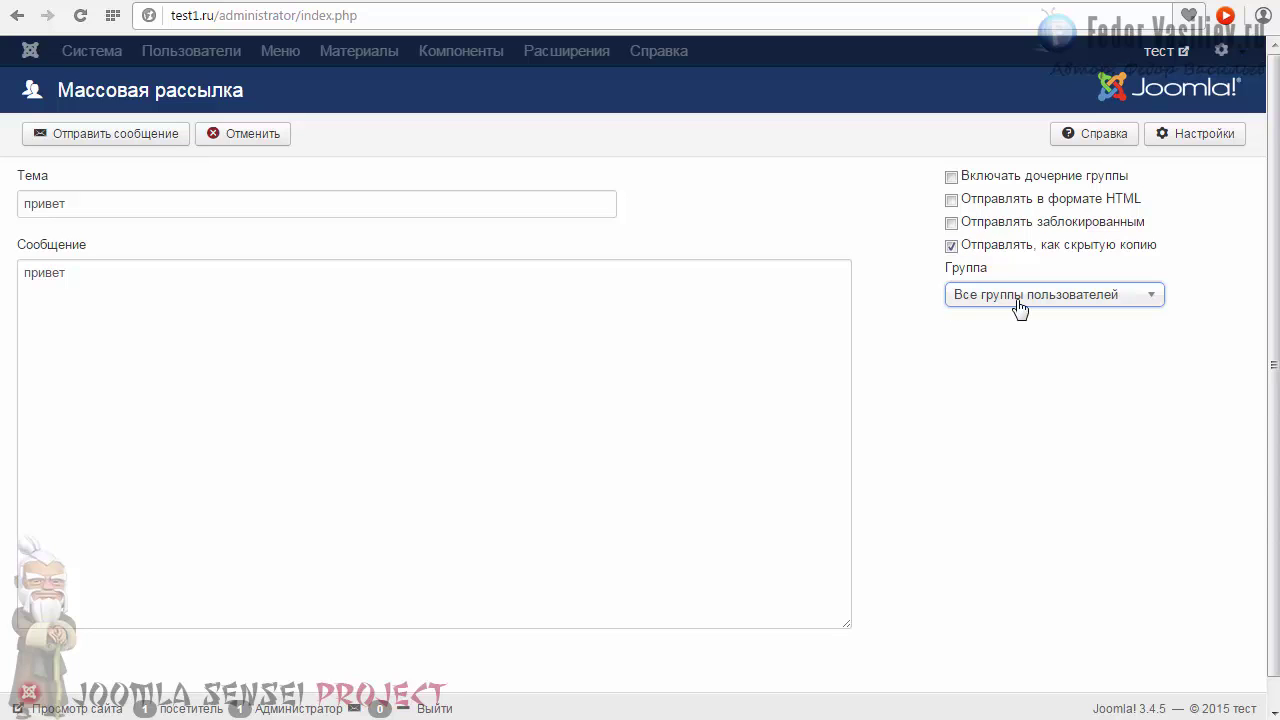
pyautogui.click(115, 137)
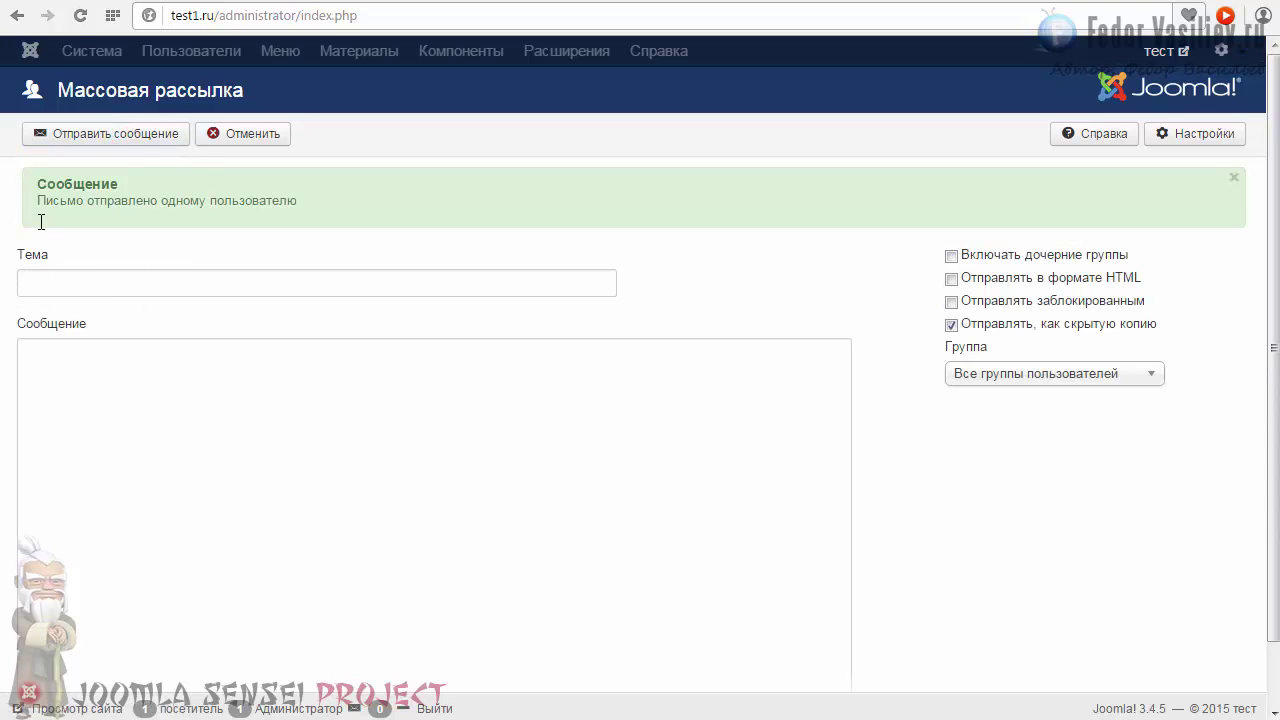
pyautogui.moveTo(39, 202); pyautogui.dragTo(302, 201)
pyautogui.click(280, 200)
pyautogui.moveTo(305, 200)
pyautogui.mouseDown()
pyautogui.moveTo(74, 200)
pyautogui.moveTo(295, 201)
pyautogui.mouseUp()
pyautogui.click(77, 200)
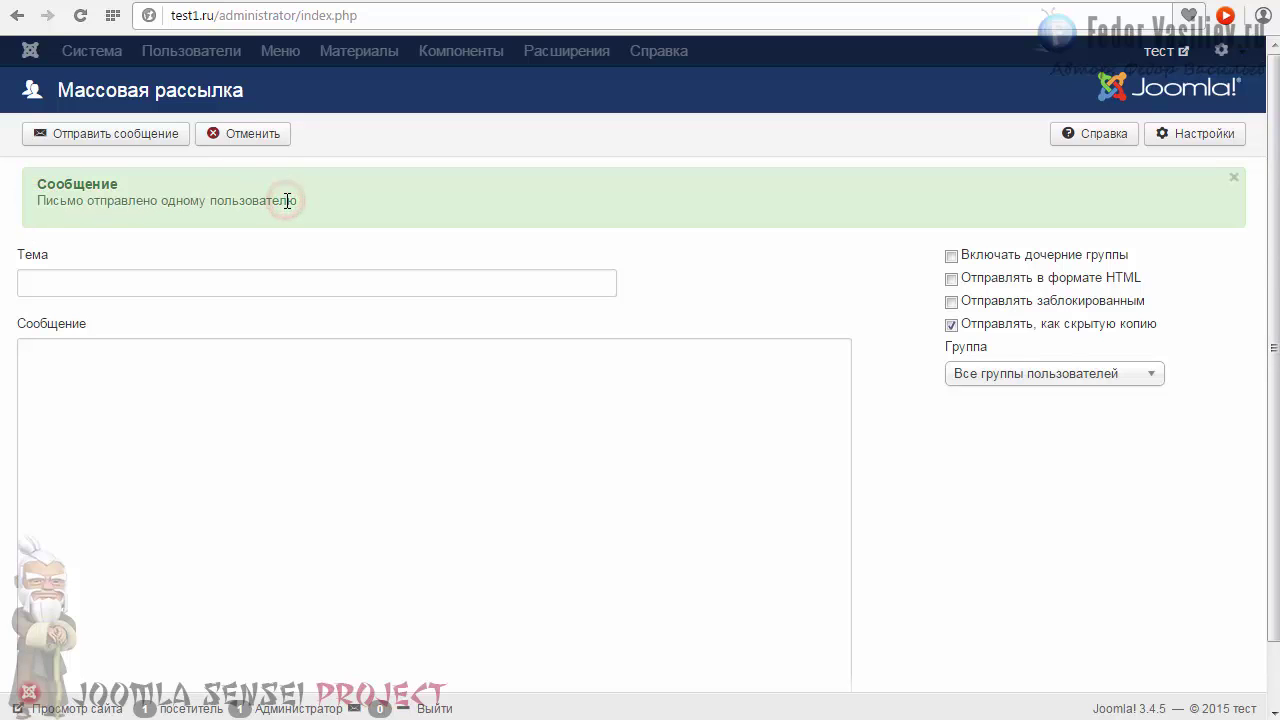